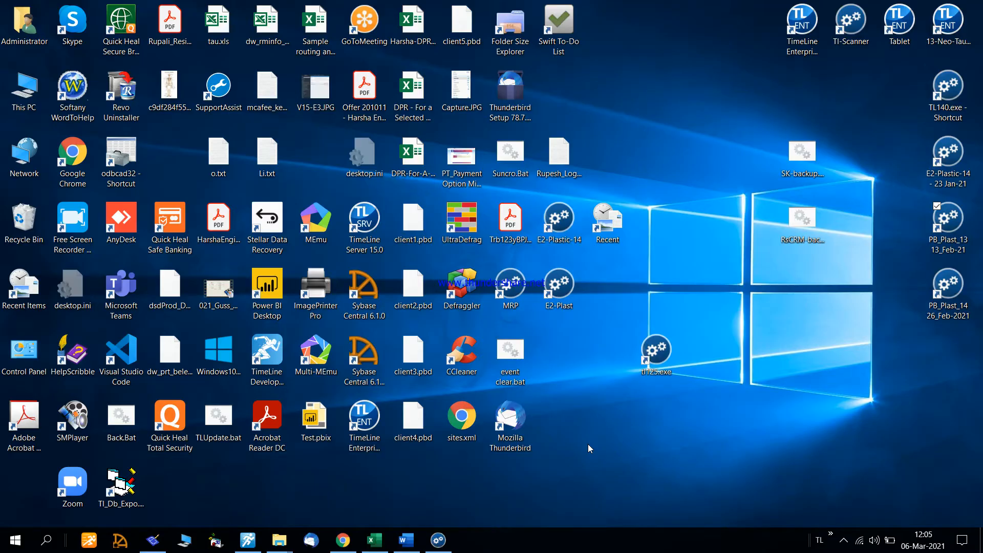
# Step: Switch to TimeLine Plastics and open the Offers (VAN) module under Sales
pyautogui.click(438, 539)
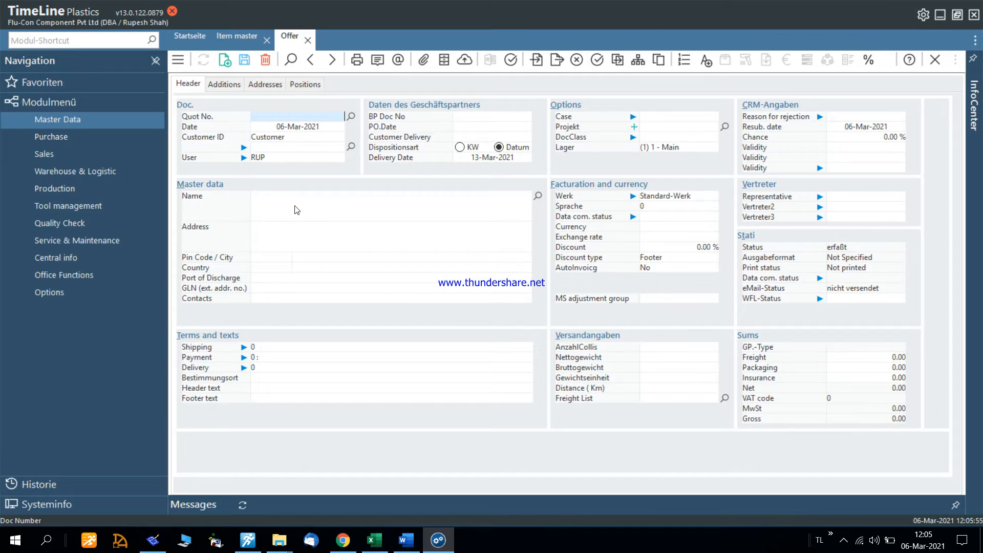
pyautogui.click(79, 42)
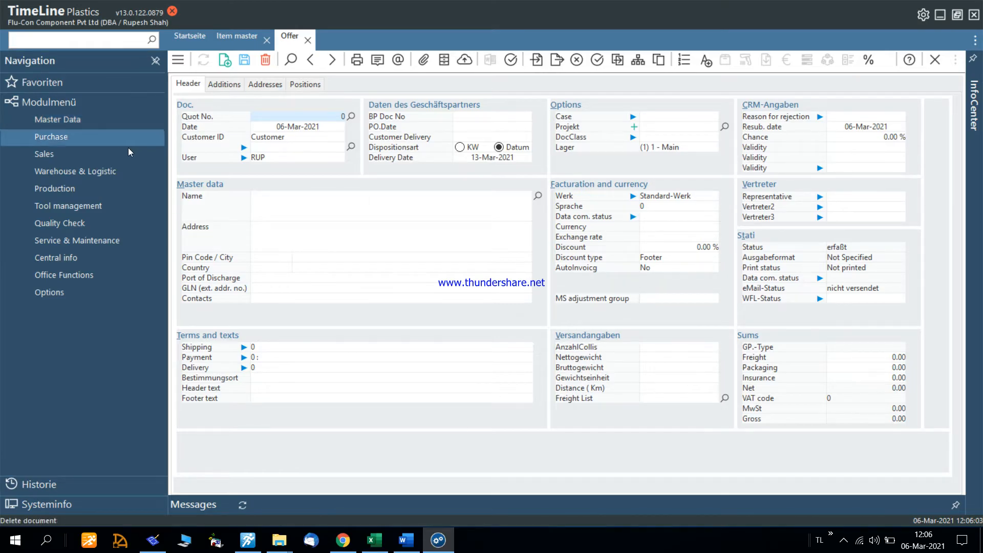
pyautogui.click(72, 153)
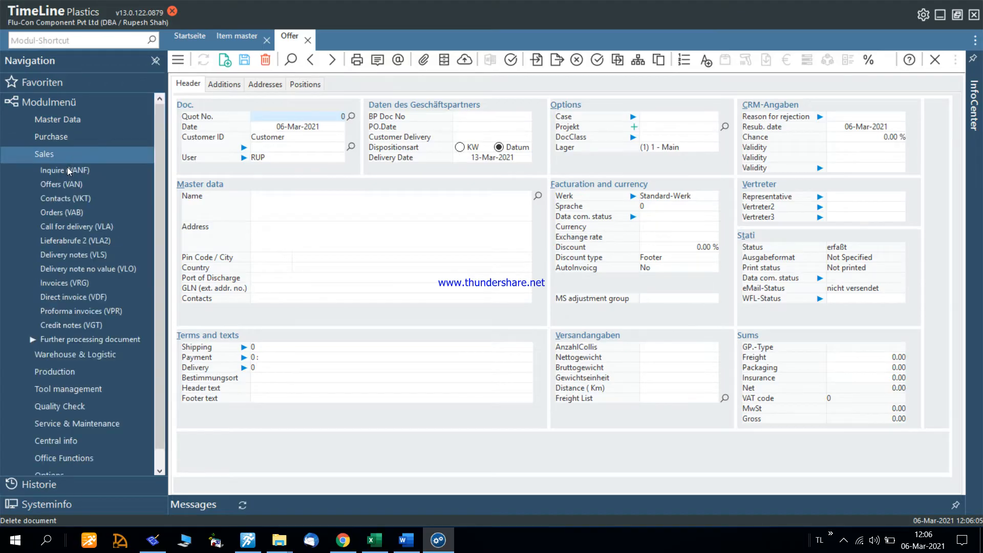
pyautogui.click(62, 183)
pyautogui.click(340, 205)
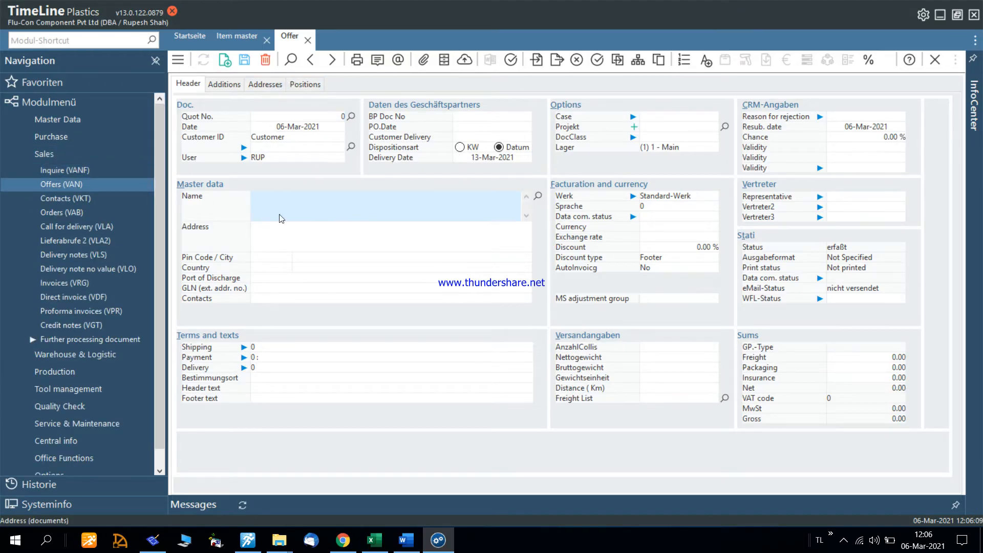
pyautogui.click(366, 206)
# Step: Start a new offer with quotation number 0 and choose Customer as the recipient type
pyautogui.click(302, 117)
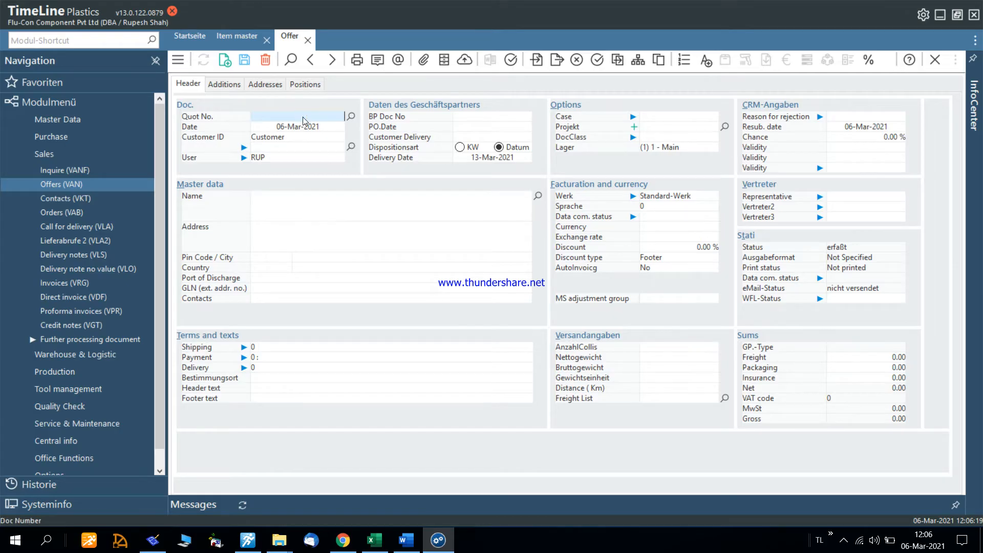
pyautogui.write('0')
pyautogui.press('Return')
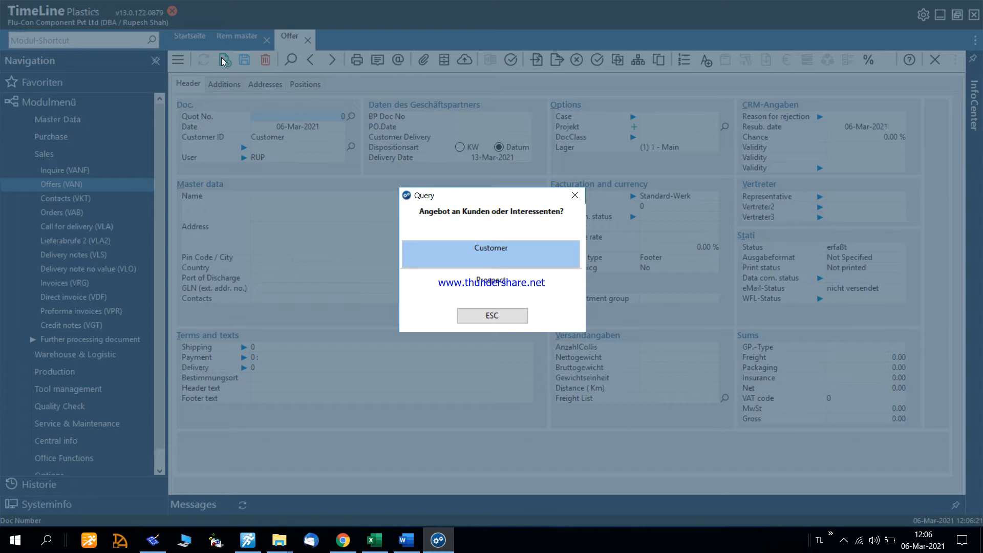
pyautogui.click(512, 253)
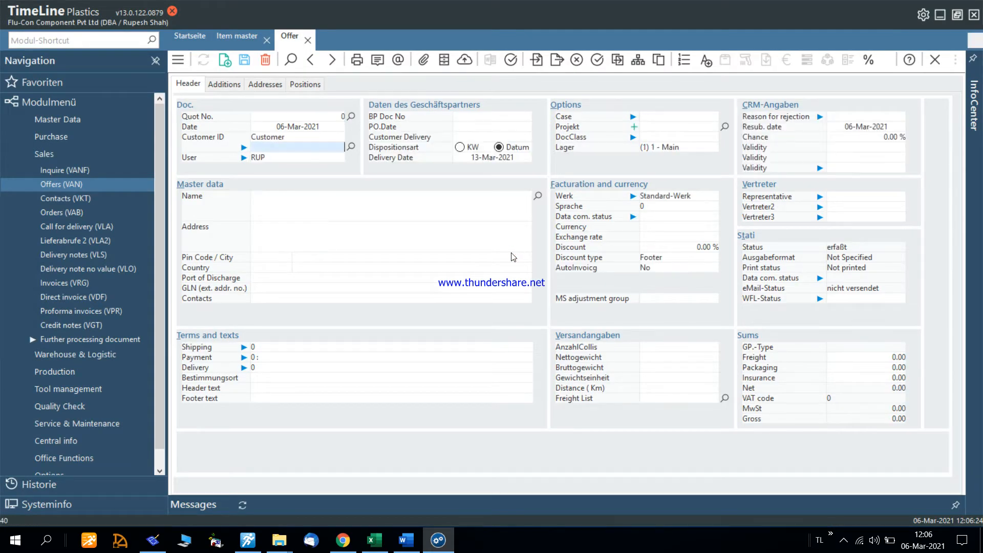
# Step: Look up business partners for the offer by listing all active ones without a filter
pyautogui.click(351, 147)
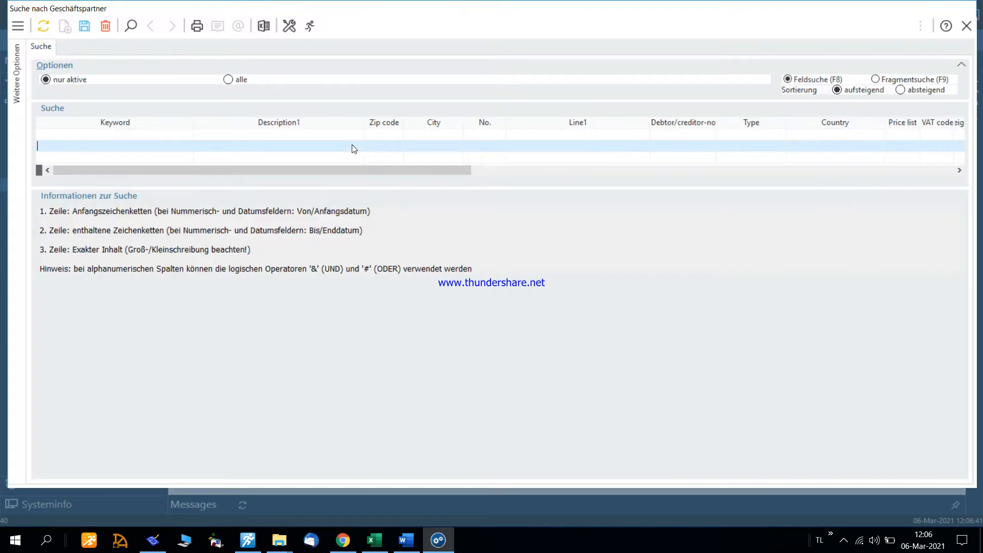
pyautogui.press('Return')
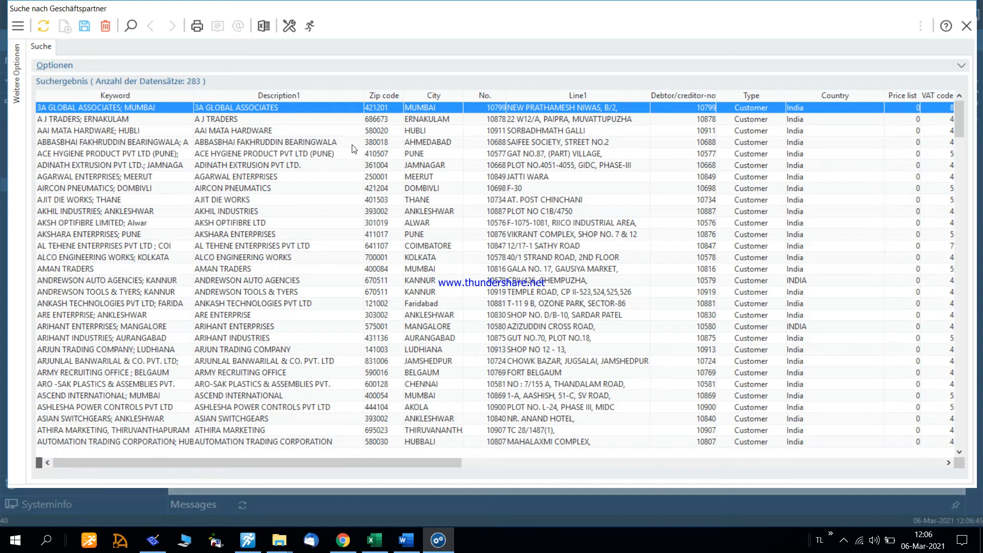
pyautogui.press('Escape')
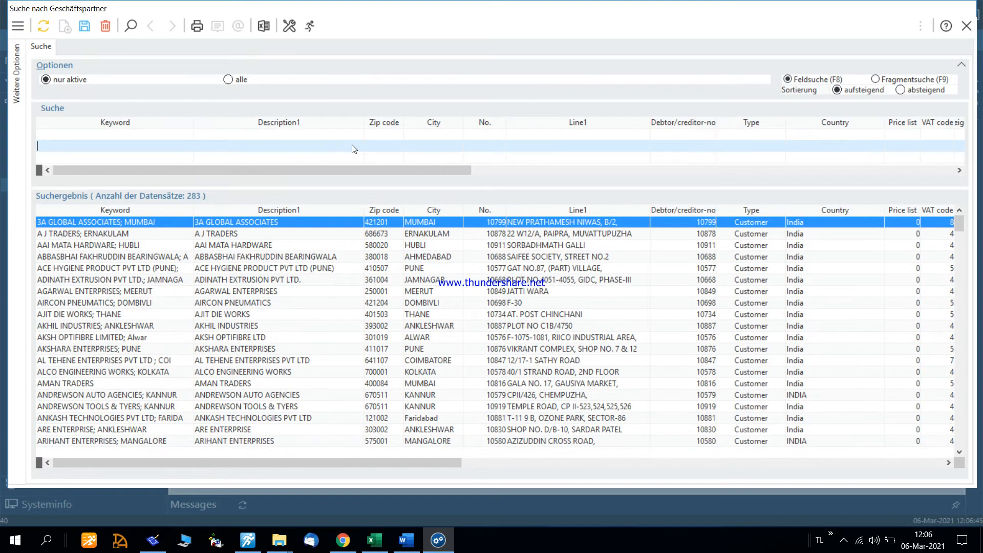
# Step: Run a fragment search for "kanpu" and assign Kaushki Enterprises as the offer's customer
pyautogui.click(81, 138)
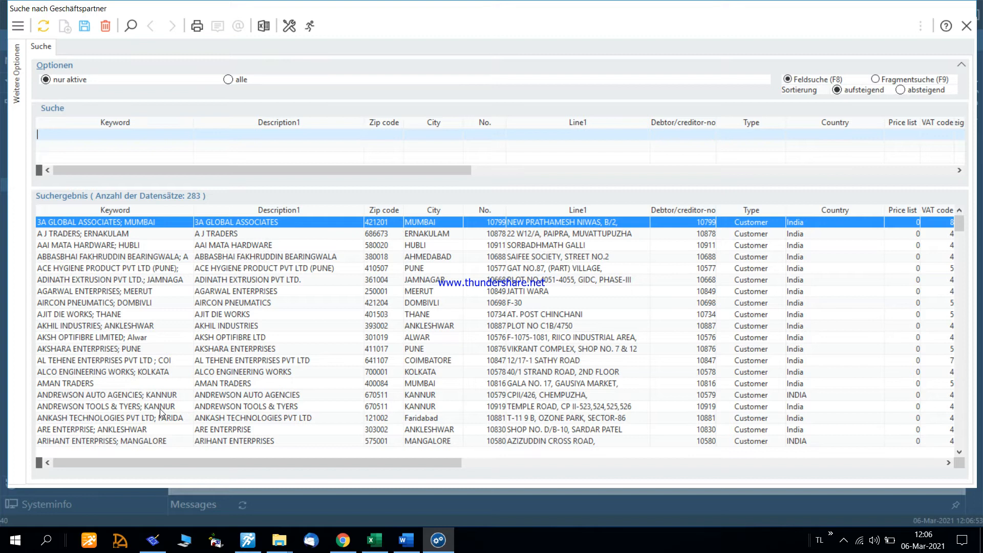
pyautogui.click(83, 137)
pyautogui.press('F9')
pyautogui.write('kanpu')
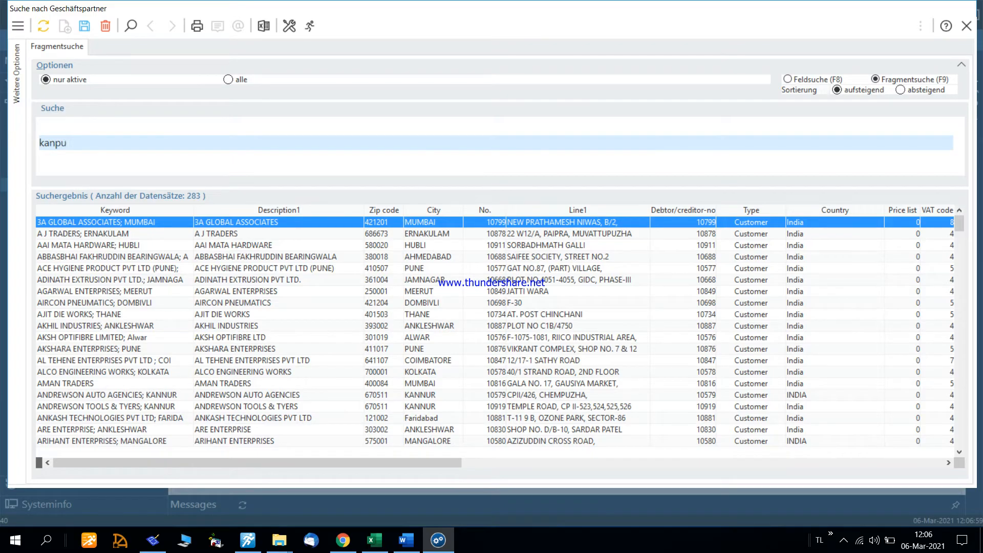
pyautogui.press('Return')
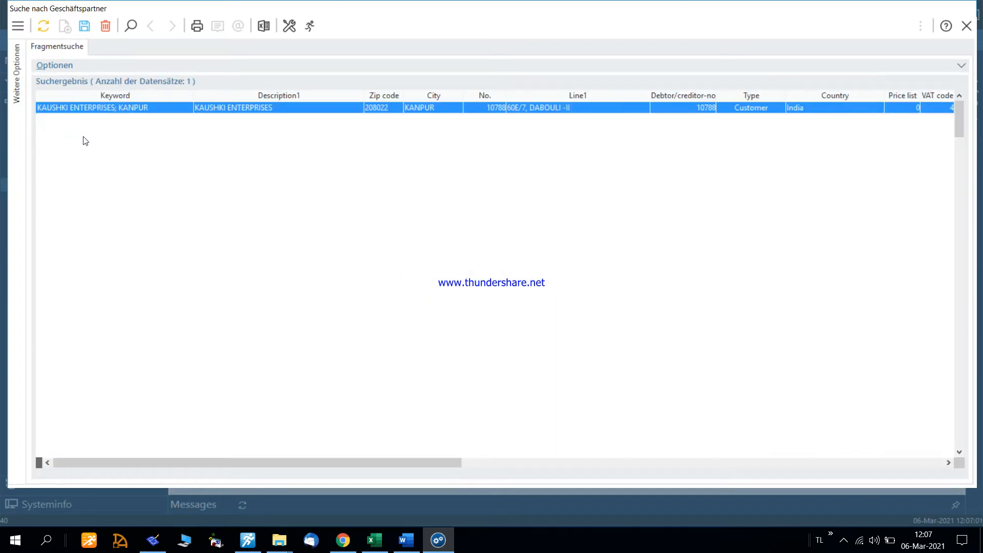
pyautogui.press('Return')
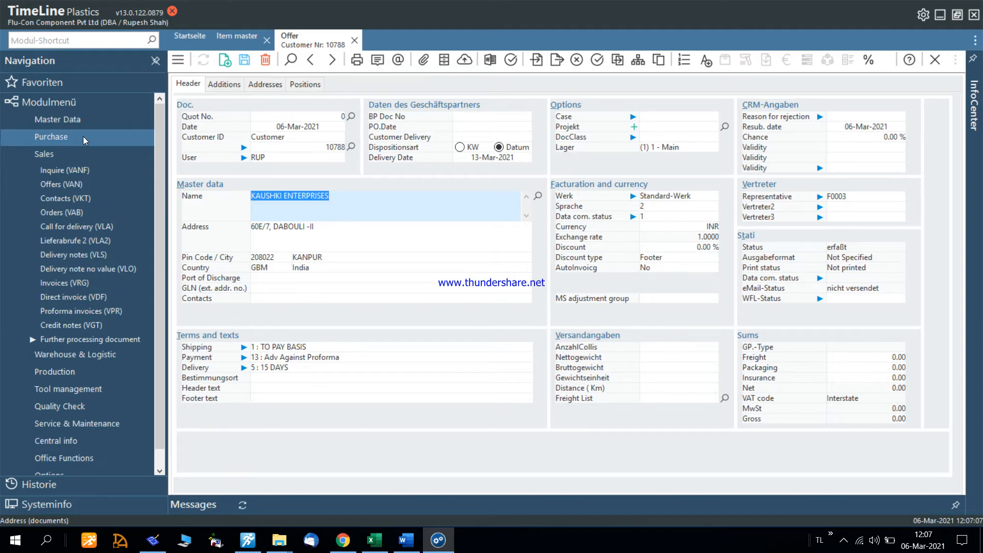
# Step: Review the offer's customer data, shipping terms and the available terms of payment
pyautogui.click(386, 206)
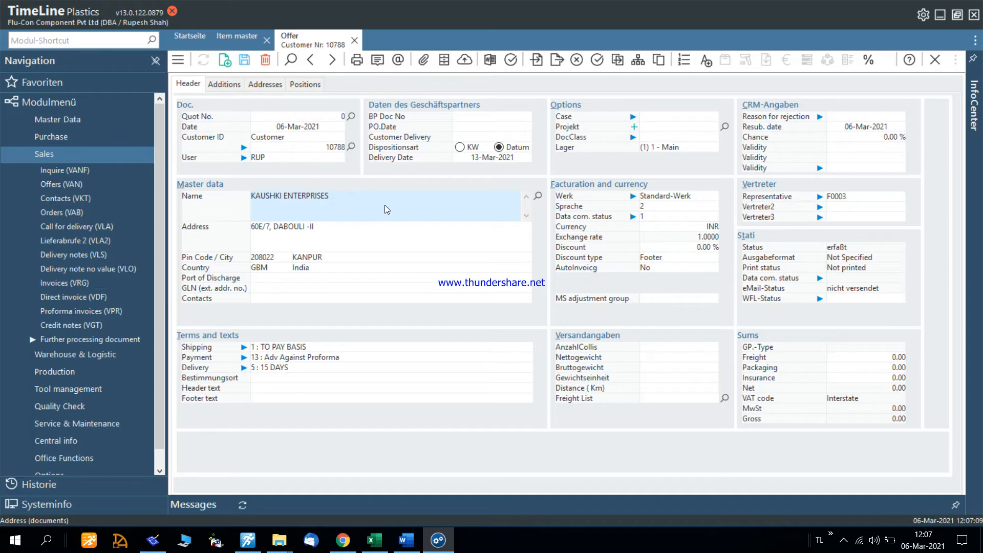
pyautogui.click(296, 348)
pyautogui.click(295, 353)
pyautogui.click(295, 359)
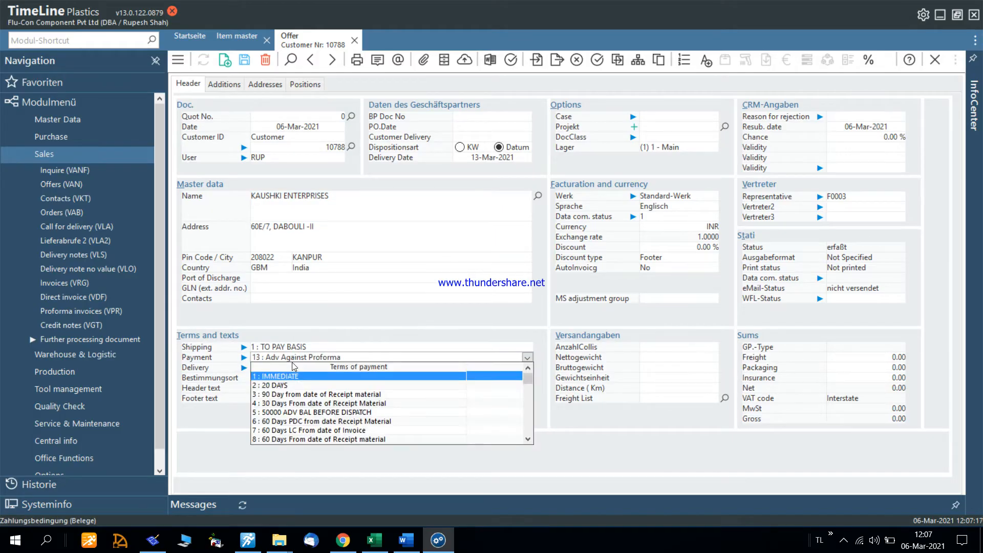
pyautogui.click(292, 357)
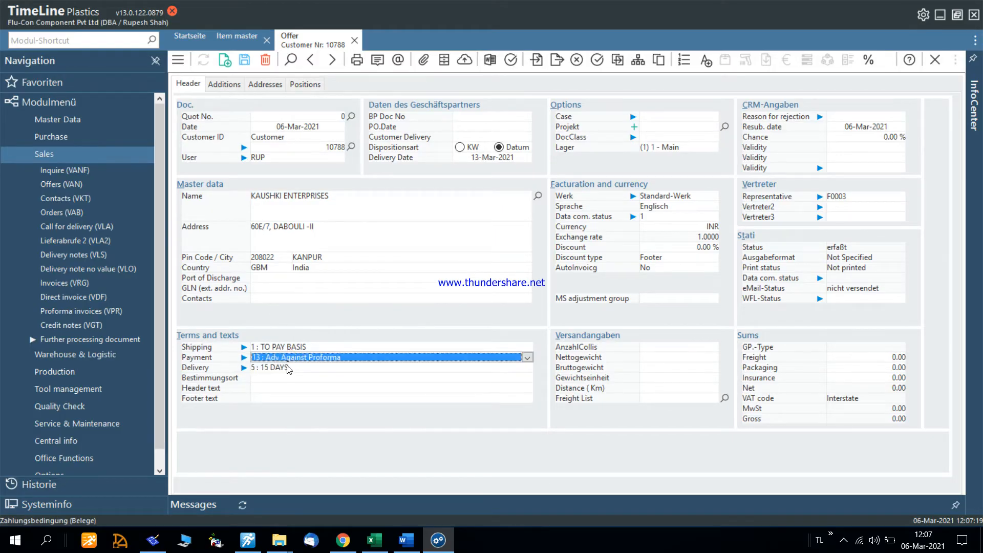
# Step: Set the customer delivery date ten days ahead to 16-Mar-2021
pyautogui.click(474, 121)
pyautogui.click(475, 137)
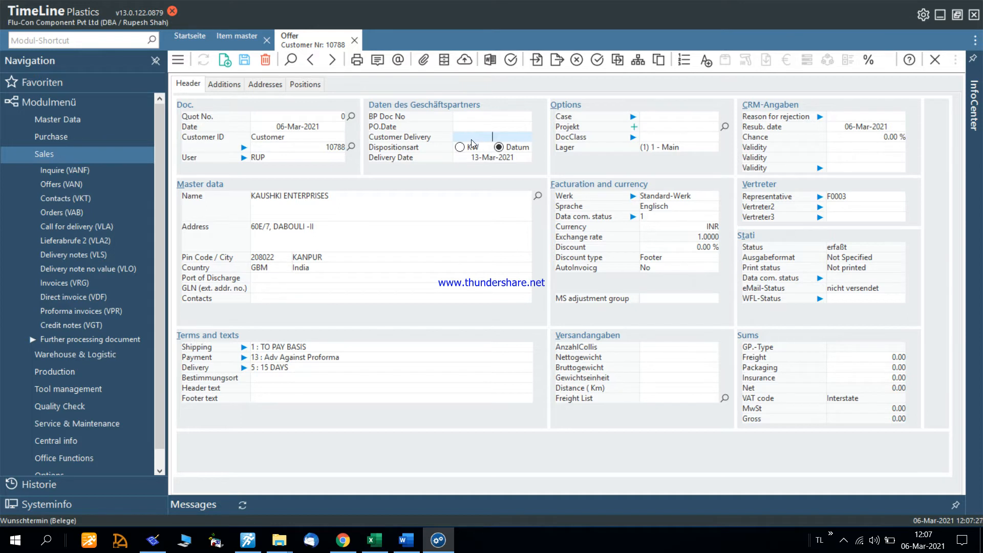
pyautogui.write('+10')
pyautogui.press('Tab')
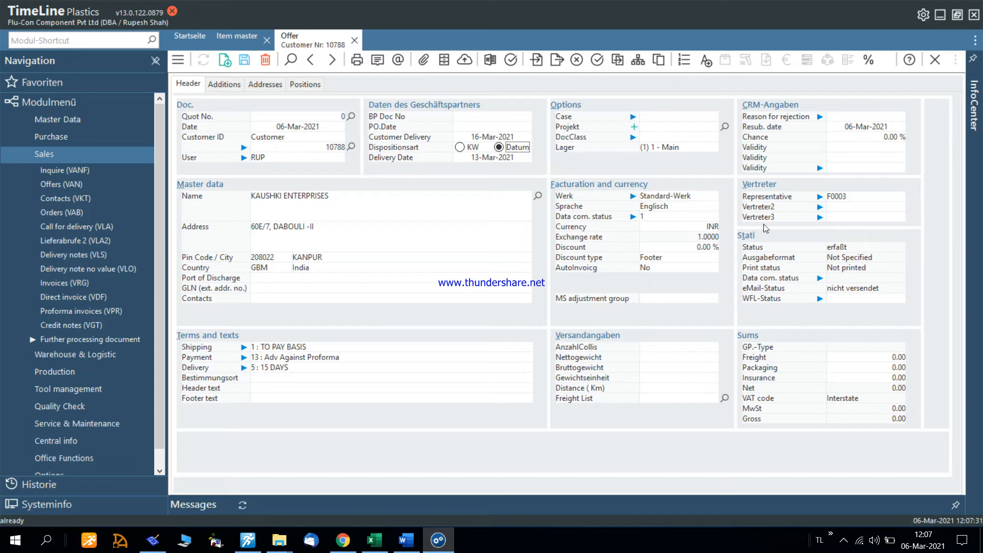
# Step: Check the assigned representative and select the customer's contact person for the offer
pyautogui.click(872, 197)
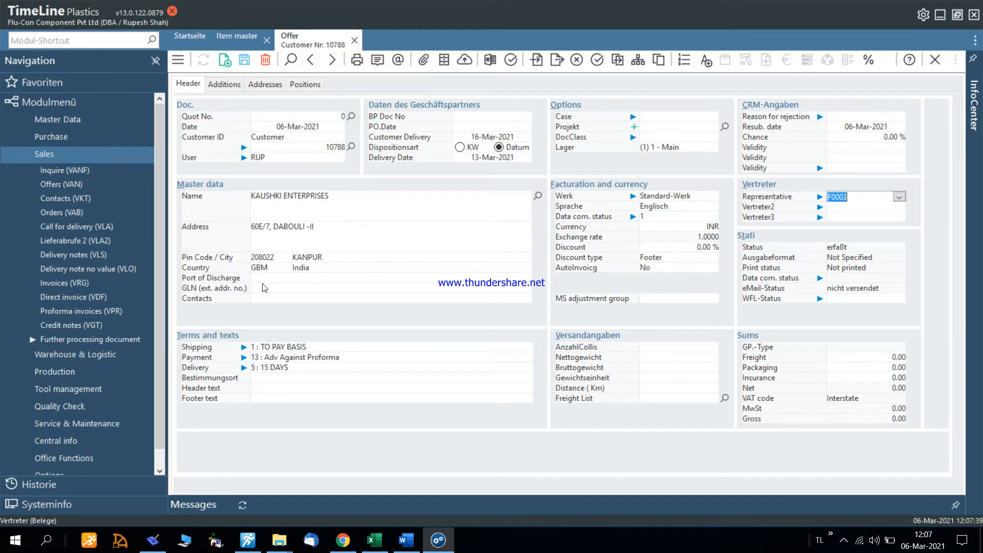
pyautogui.click(259, 300)
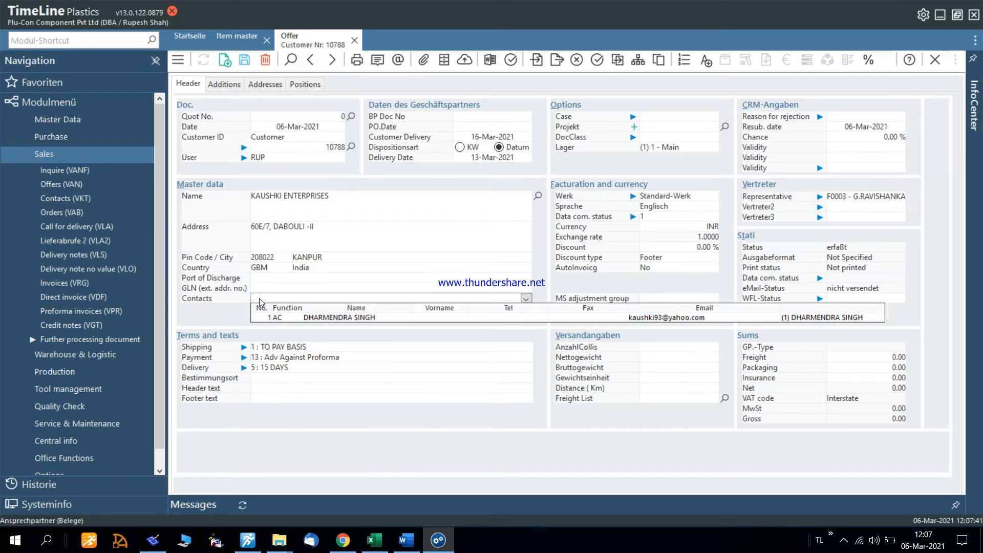
pyautogui.click(315, 317)
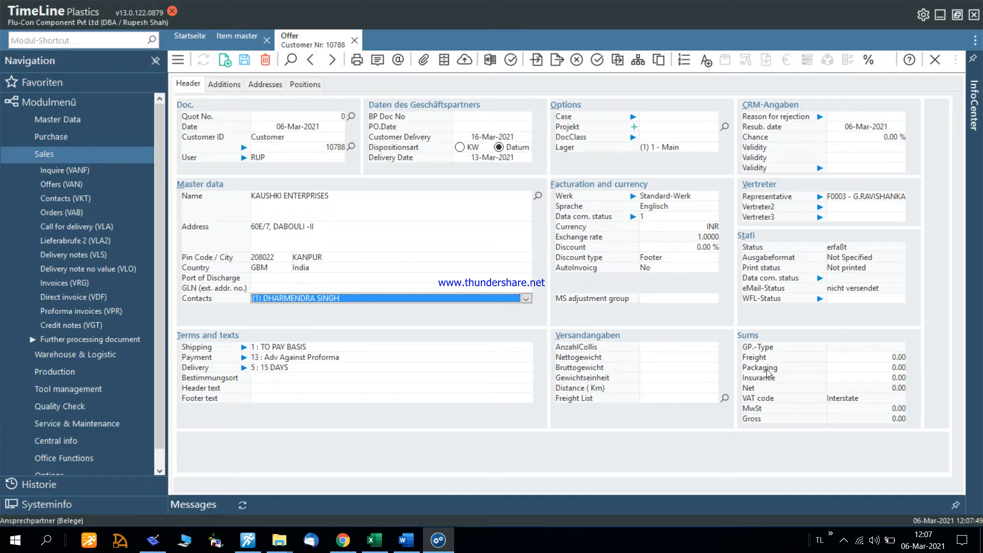
# Step: Review the offer's CRM chance and validity fields, its additions and its addresses
pyautogui.click(827, 320)
pyautogui.click(859, 139)
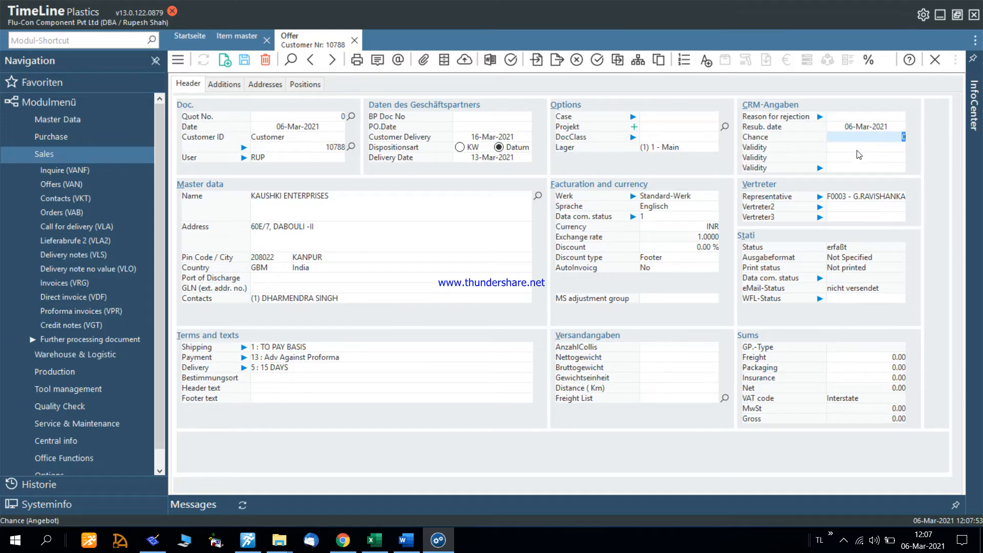
pyautogui.click(859, 148)
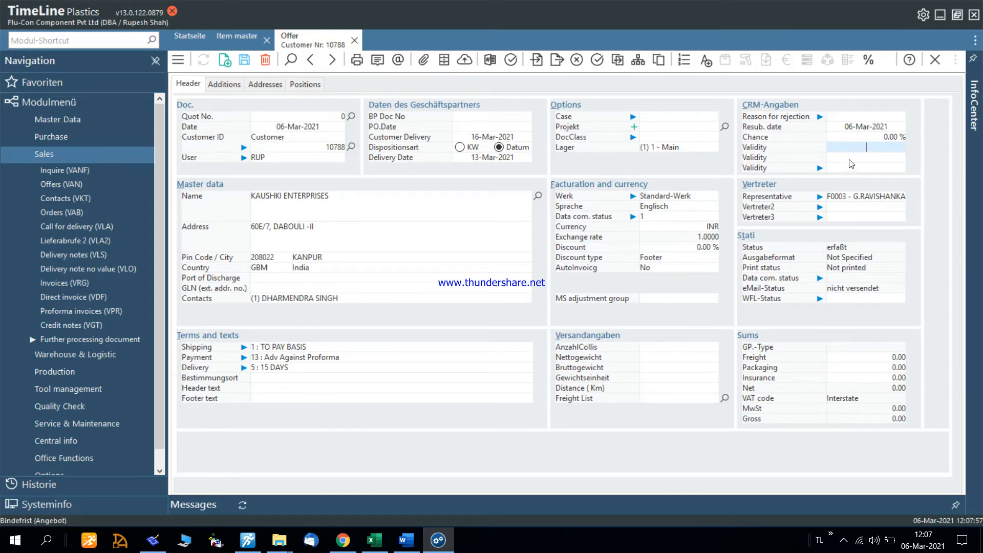
pyautogui.click(849, 159)
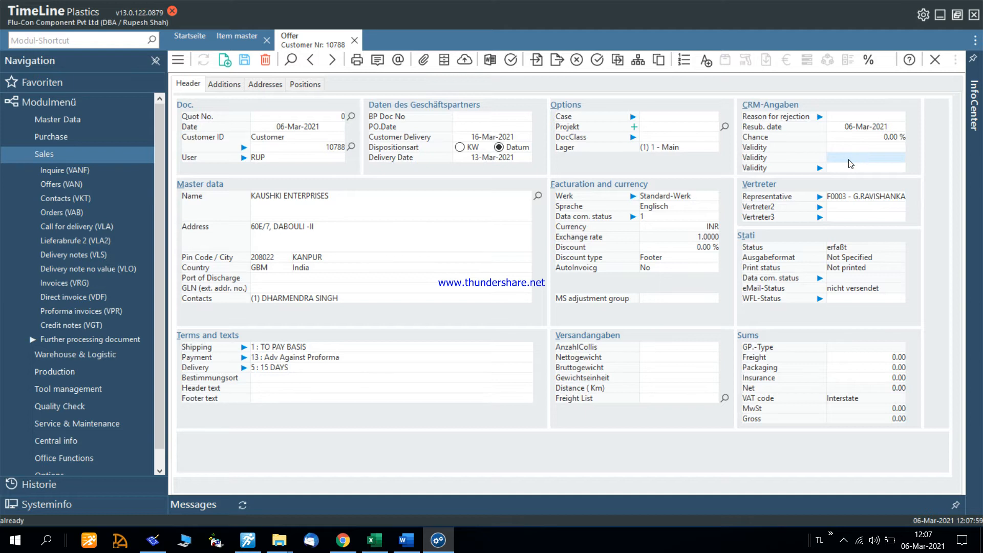
pyautogui.click(850, 170)
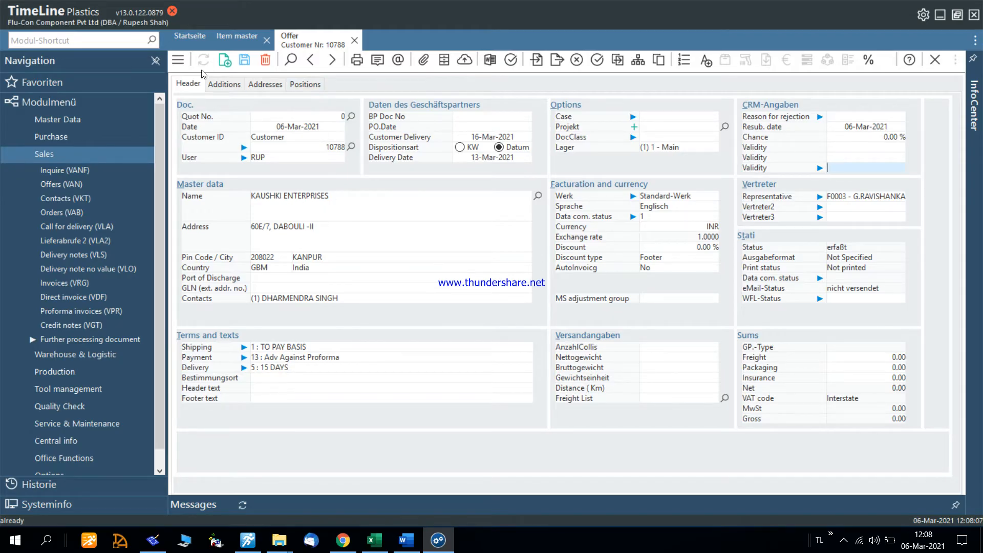
pyautogui.click(223, 84)
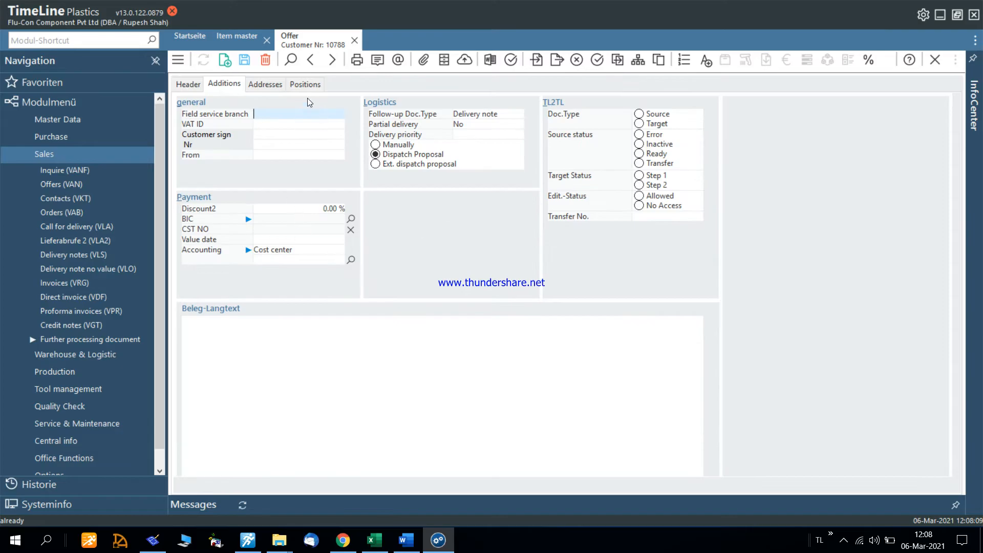
pyautogui.click(266, 83)
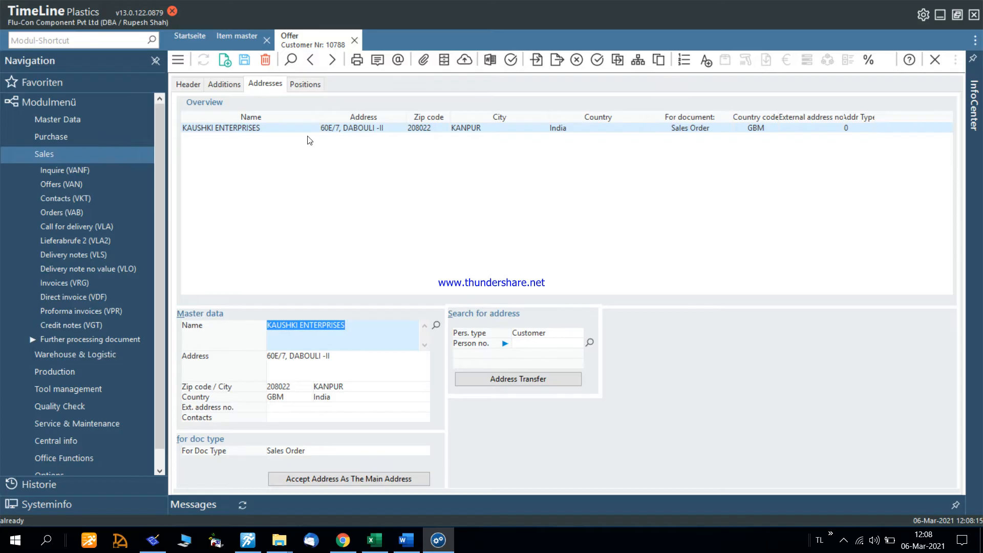
# Step: Enter item M-100 in position 10 of the offer and acknowledge the customer assignment notice
pyautogui.click(303, 83)
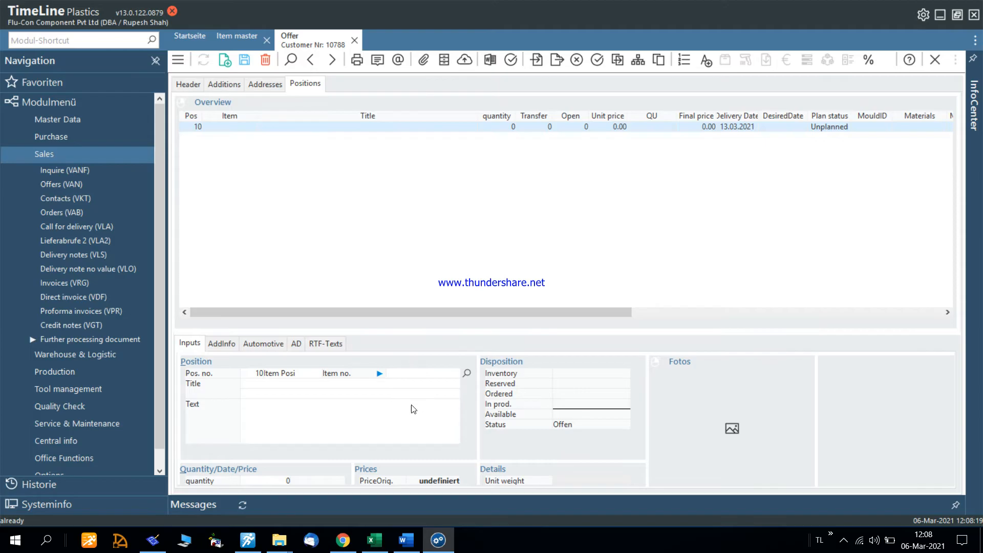
pyautogui.write('H-100')
pyautogui.press('Tab')
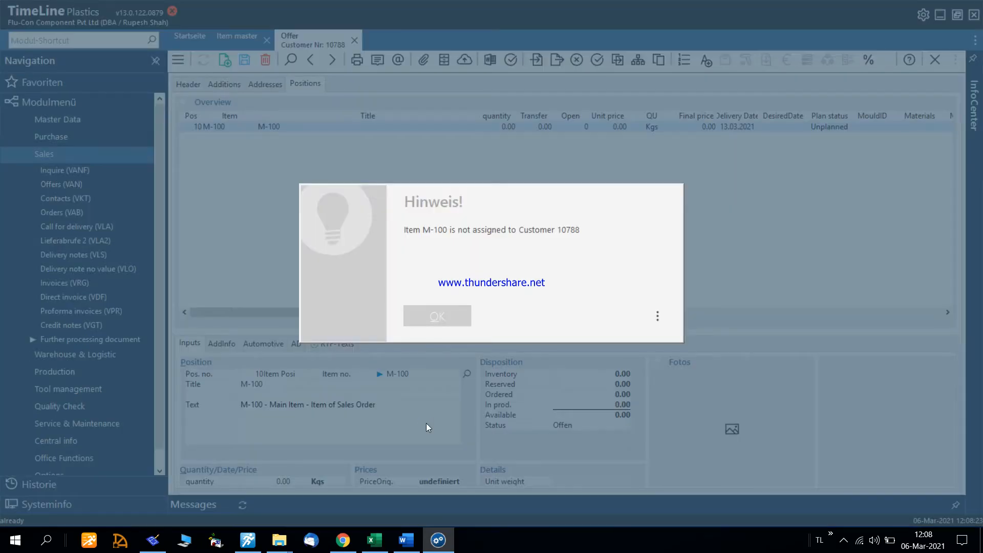
pyautogui.click(451, 319)
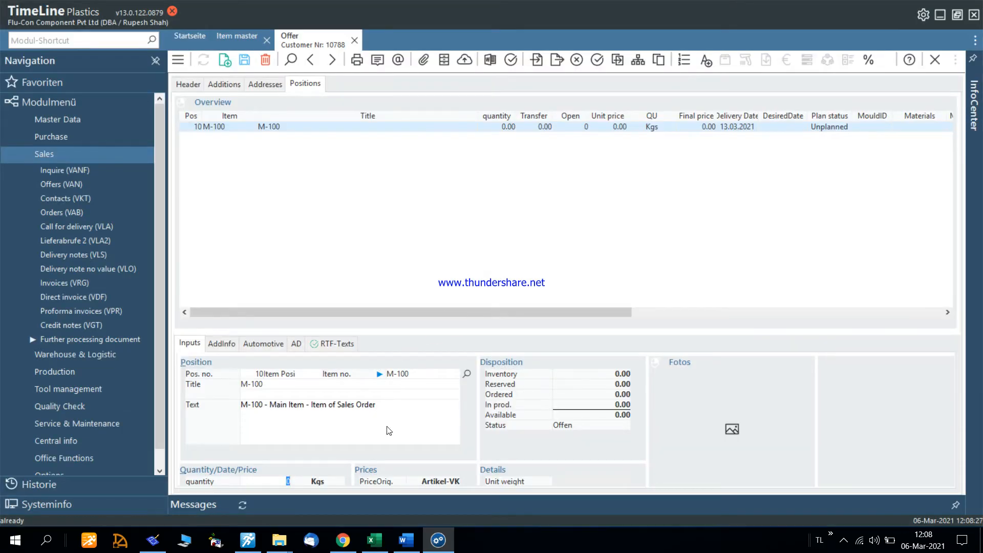
# Step: Set the quantity of item M-100 in the offer position to 1000 Kgs
pyautogui.scroll(-1, 386, 427)
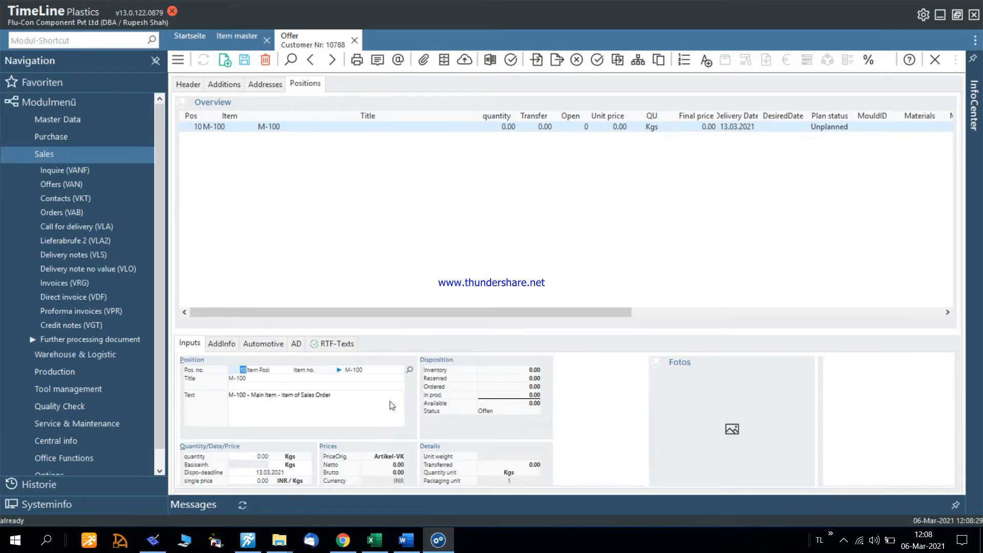
pyautogui.click(390, 402)
pyautogui.click(253, 457)
pyautogui.write('1000')
pyautogui.press('Tab')
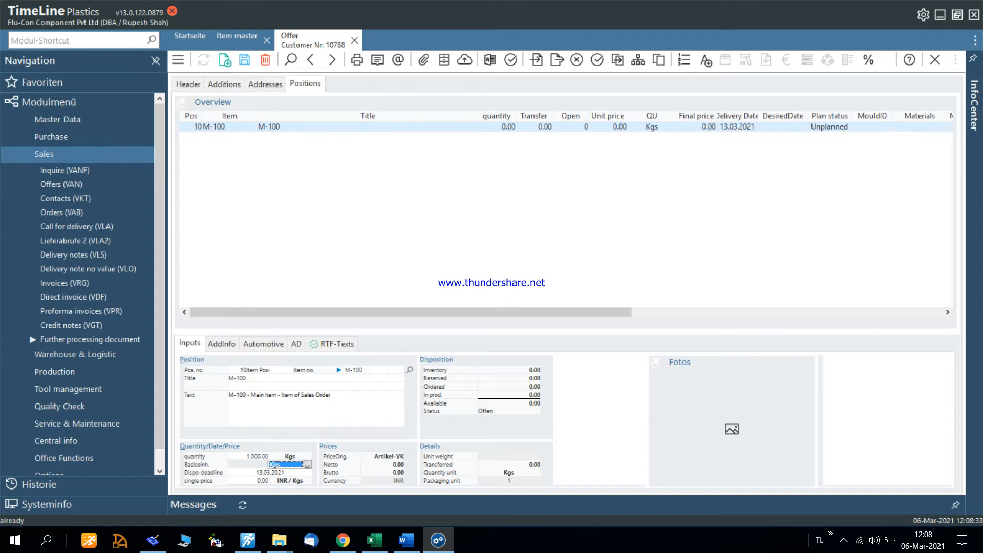
pyautogui.press('Tab')
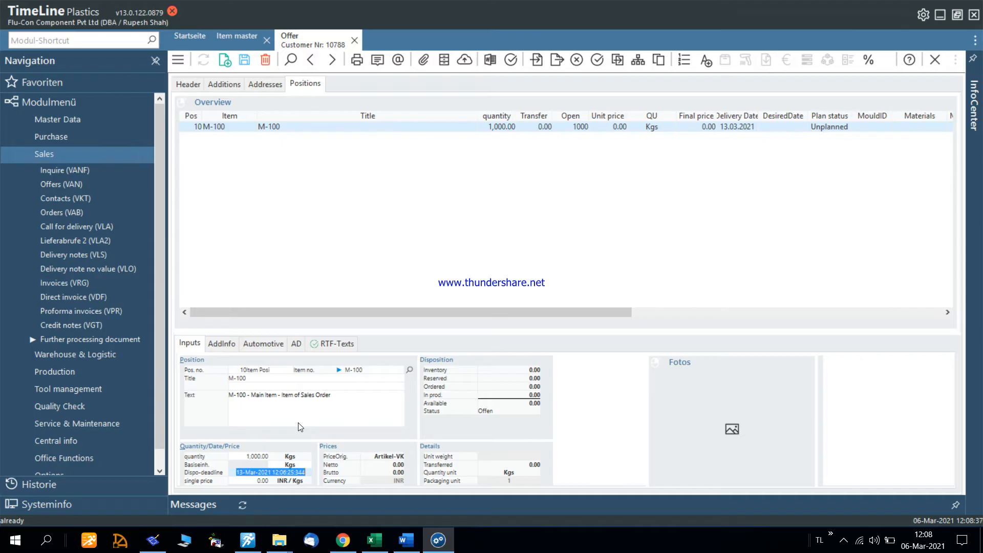
# Step: Set the position's single price to 1200 INR per Kgs and accept the customer-related price update
pyautogui.press('Tab')
pyautogui.write('1200')
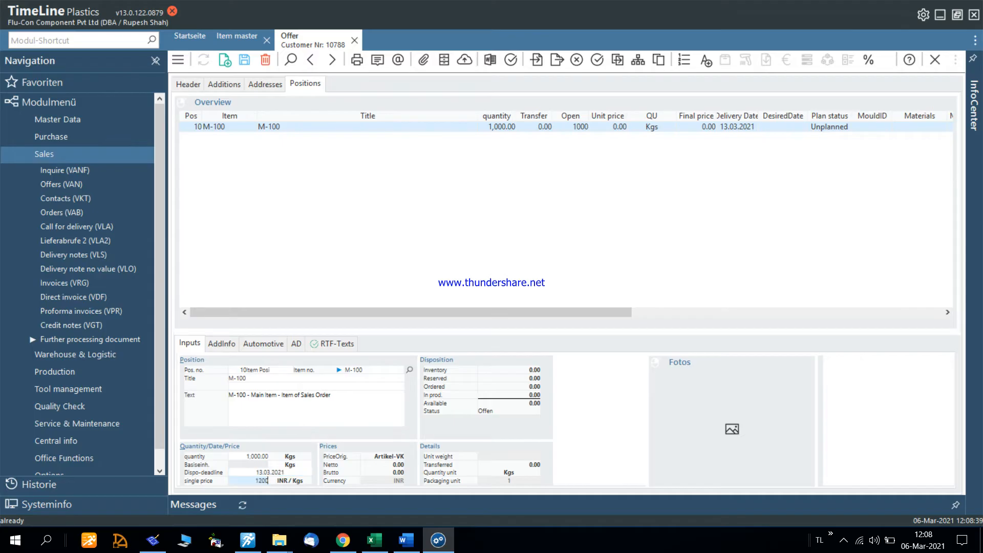
pyautogui.press('Tab')
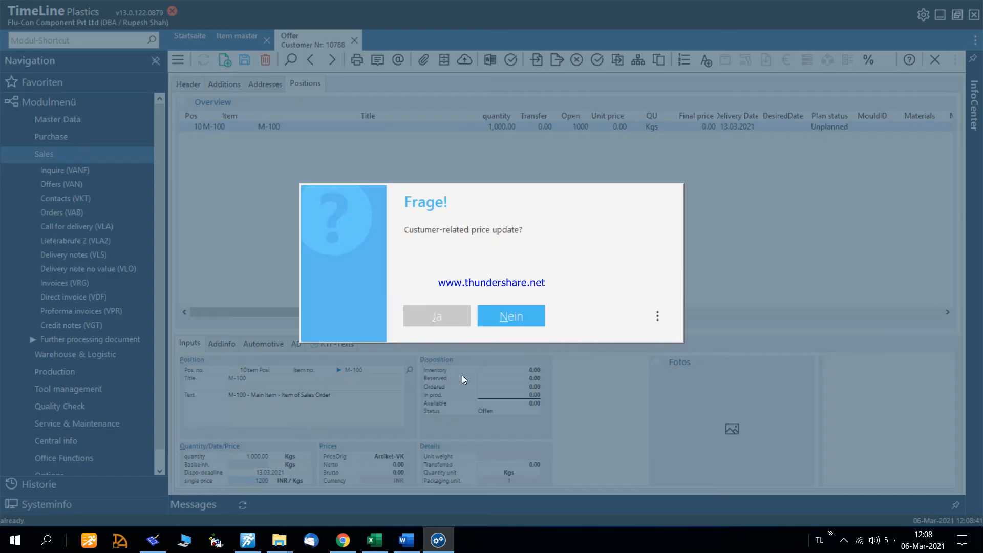
pyautogui.click(437, 317)
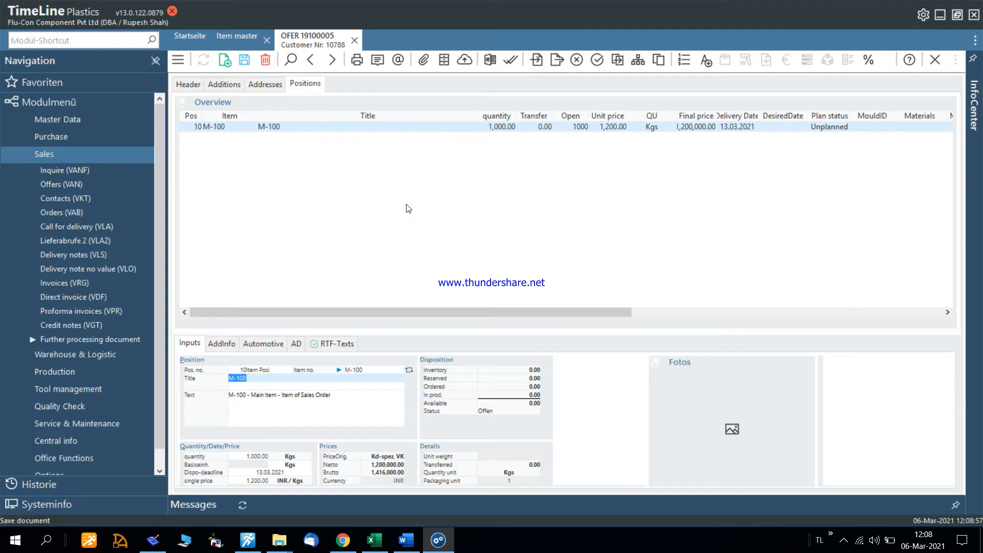
# Step: Open the document transfer for the offer and compare the target documents available for offers, delivery notes and orders, ending on Offer
pyautogui.click(554, 59)
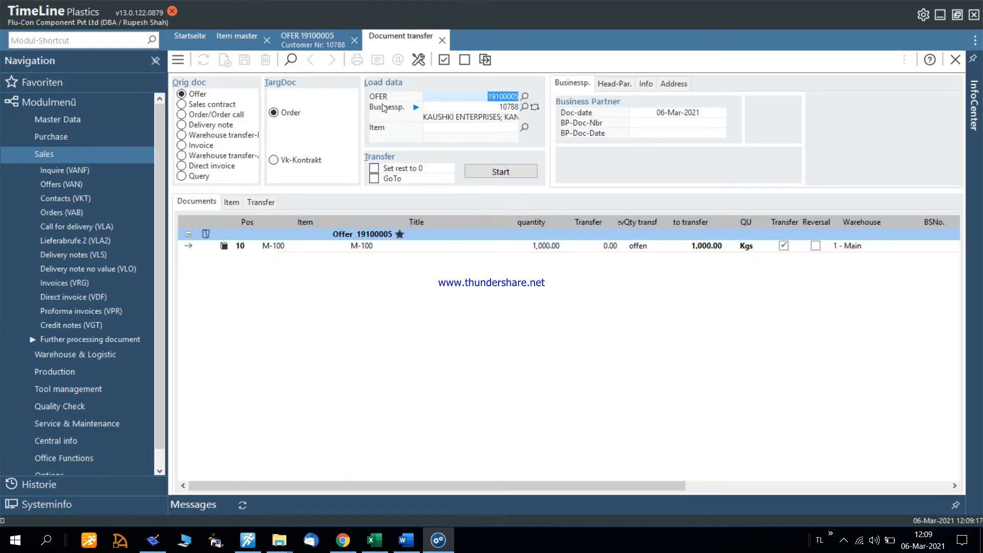
pyautogui.click(210, 93)
pyautogui.click(284, 118)
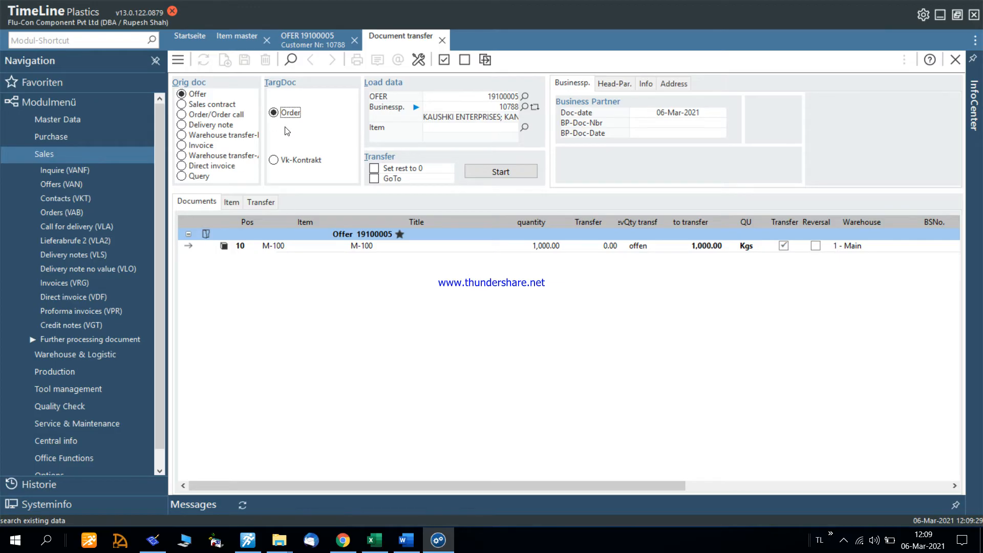
pyautogui.click(216, 125)
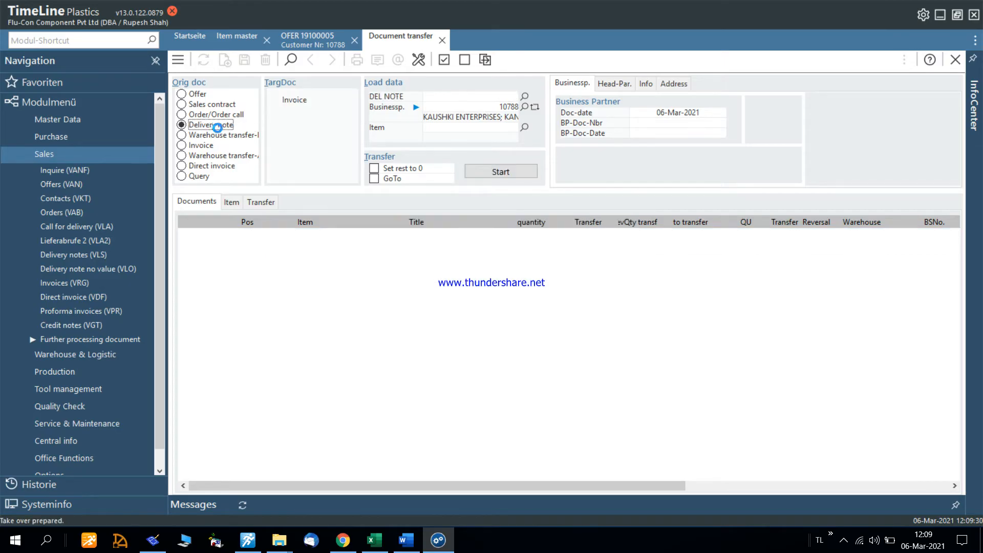
pyautogui.click(219, 113)
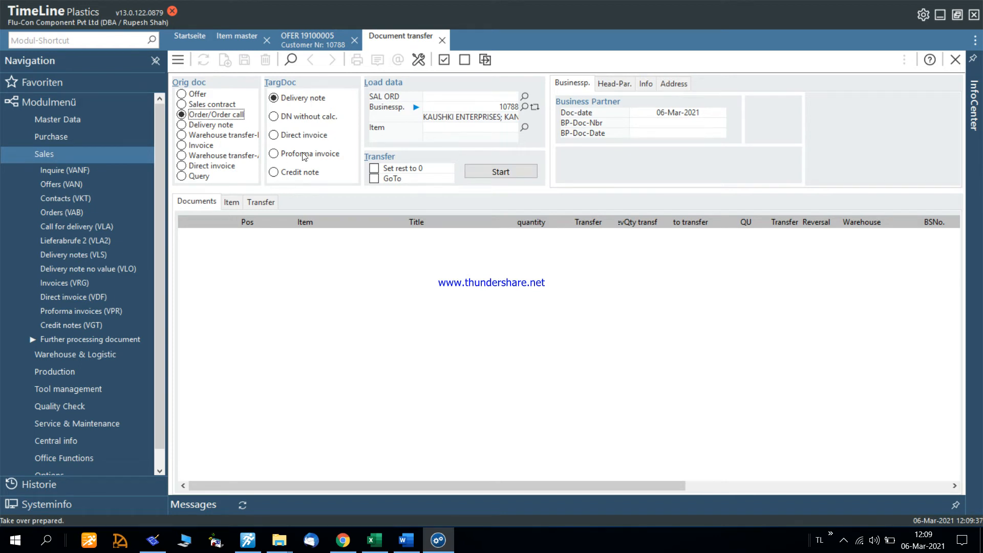
pyautogui.click(194, 98)
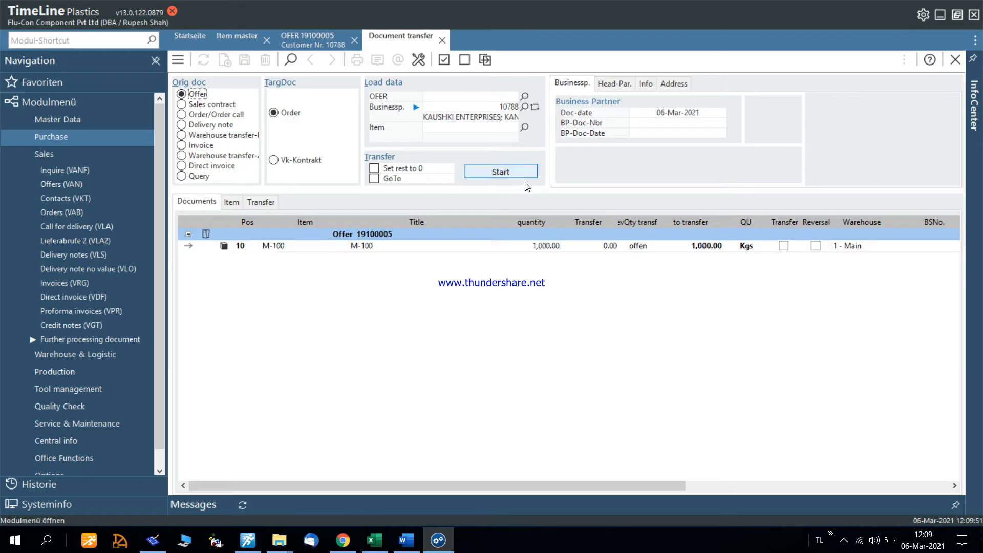
# Step: Set the M-100 quantity to transfer to 700 Kgs and transfer the offer into a sales order
pyautogui.click(712, 246)
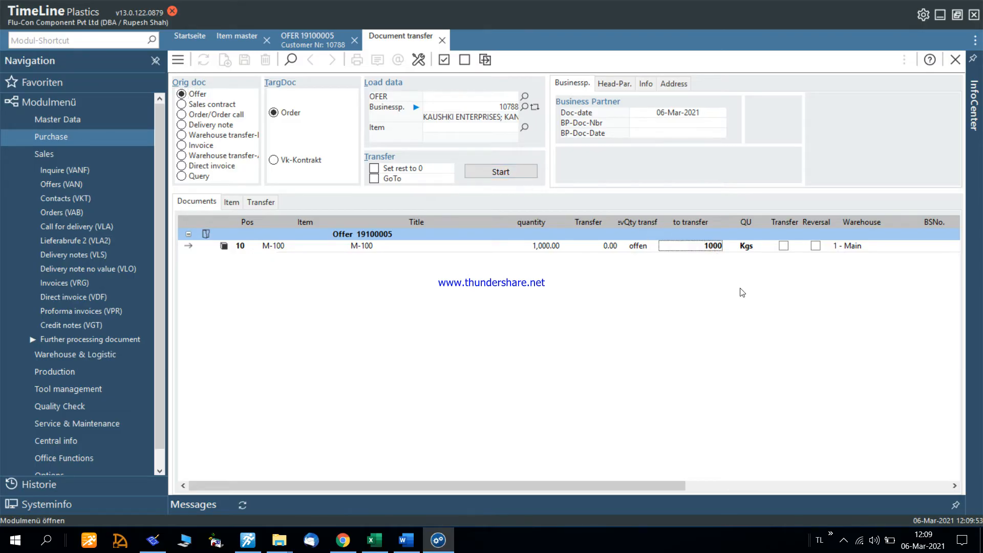
pyautogui.press('BackSpace')
pyautogui.write('700')
pyautogui.press('Tab')
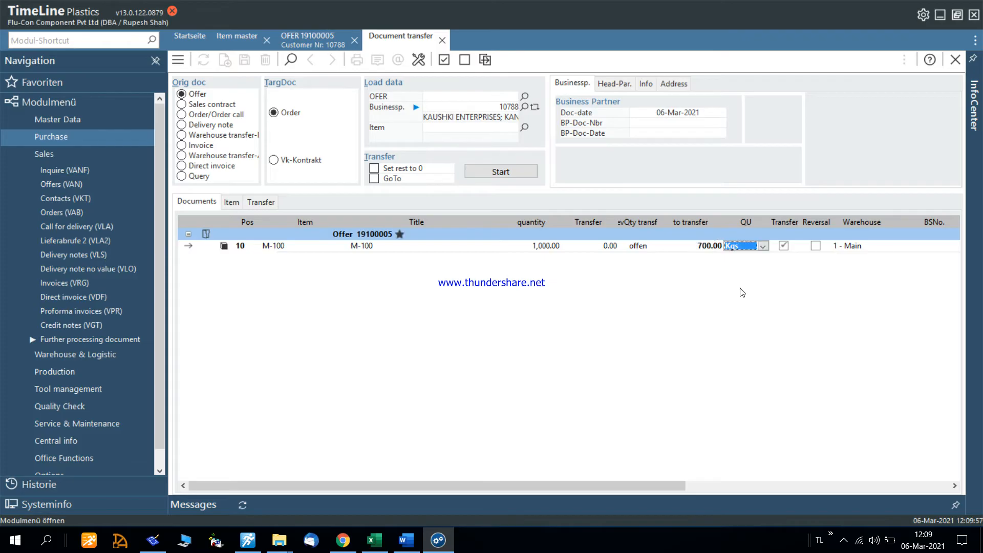
pyautogui.click(496, 172)
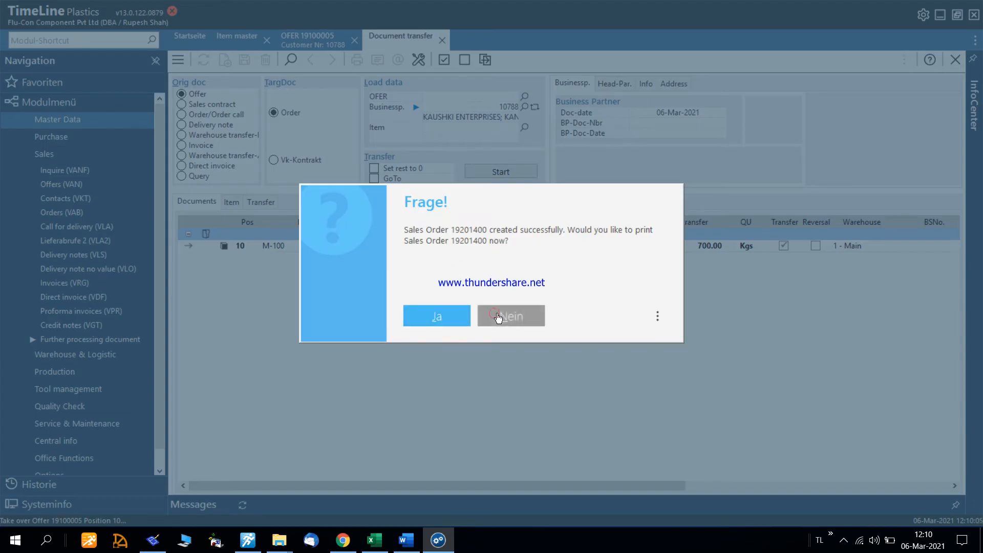
# Step: Review the print options for the new sales order's acknowledgement form, then cancel printing
pyautogui.click(444, 321)
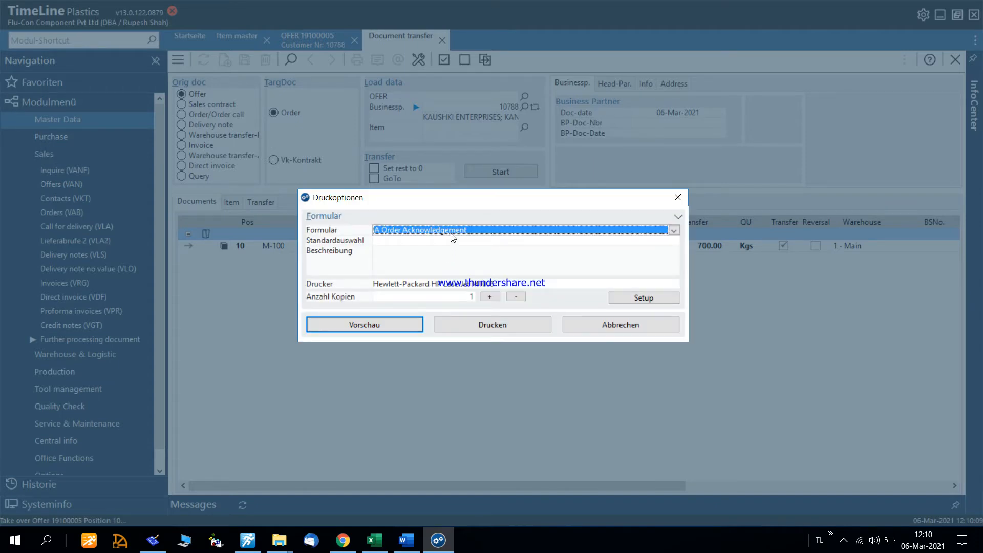
pyautogui.click(451, 230)
pyautogui.click(434, 200)
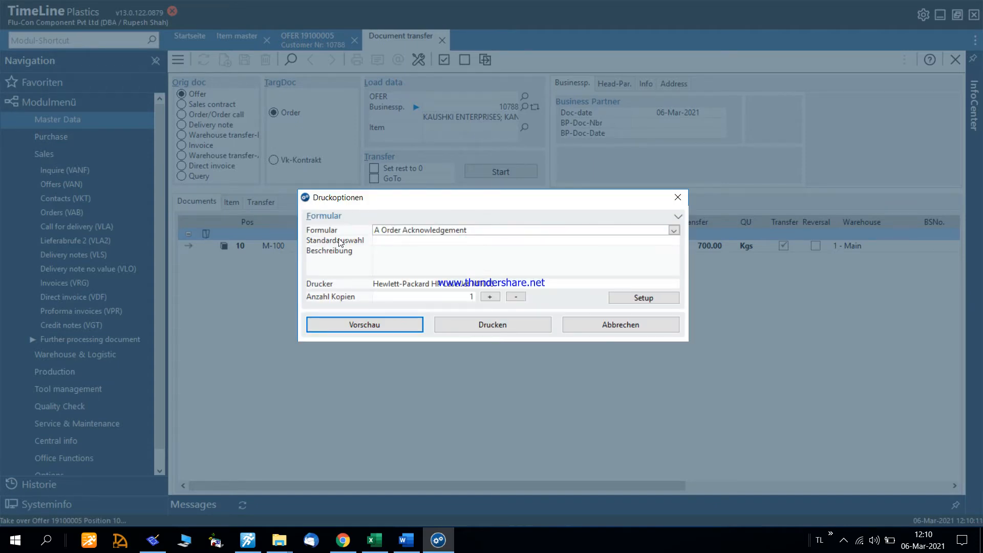
pyautogui.click(601, 326)
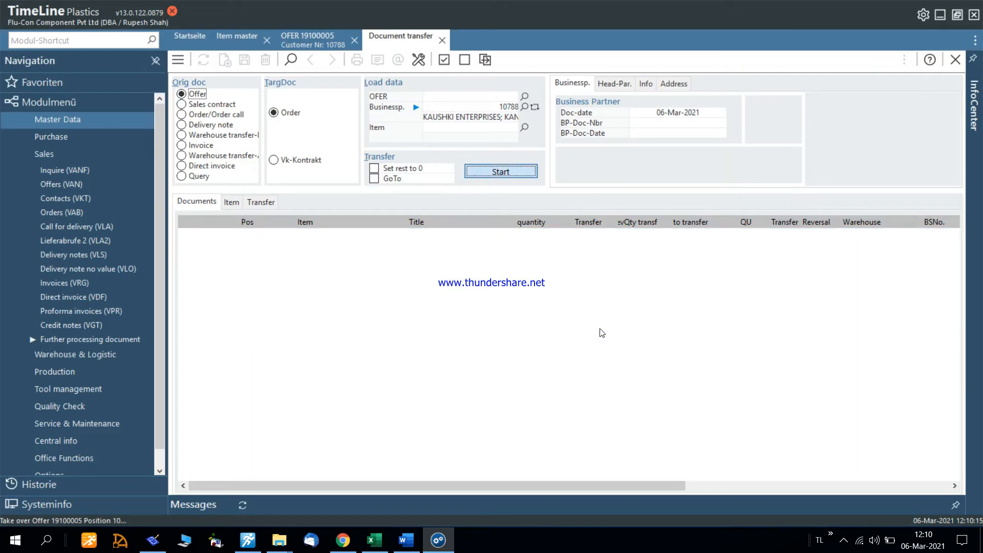
# Step: Leave the document transfer and check the document linked to the offer in the document explorer
pyautogui.click(441, 42)
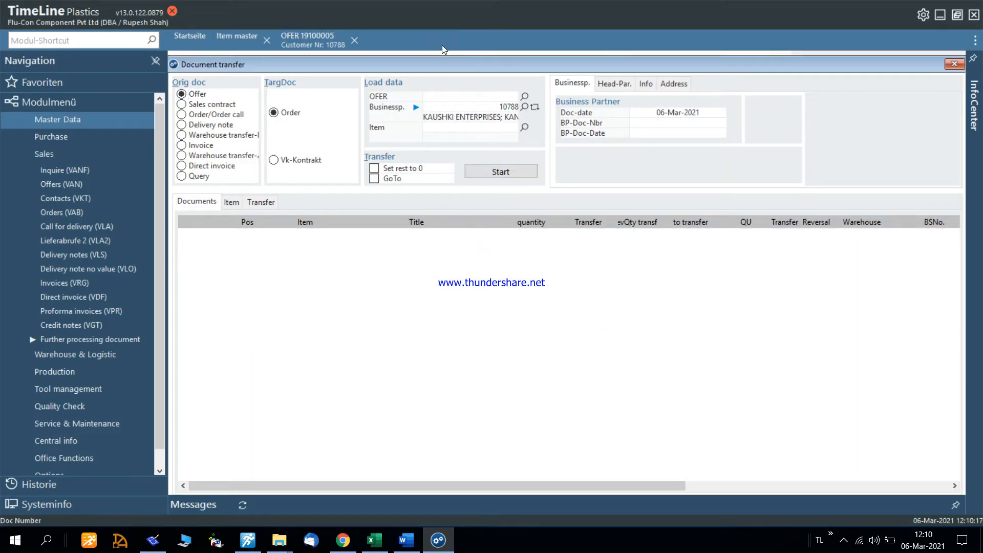
pyautogui.click(528, 197)
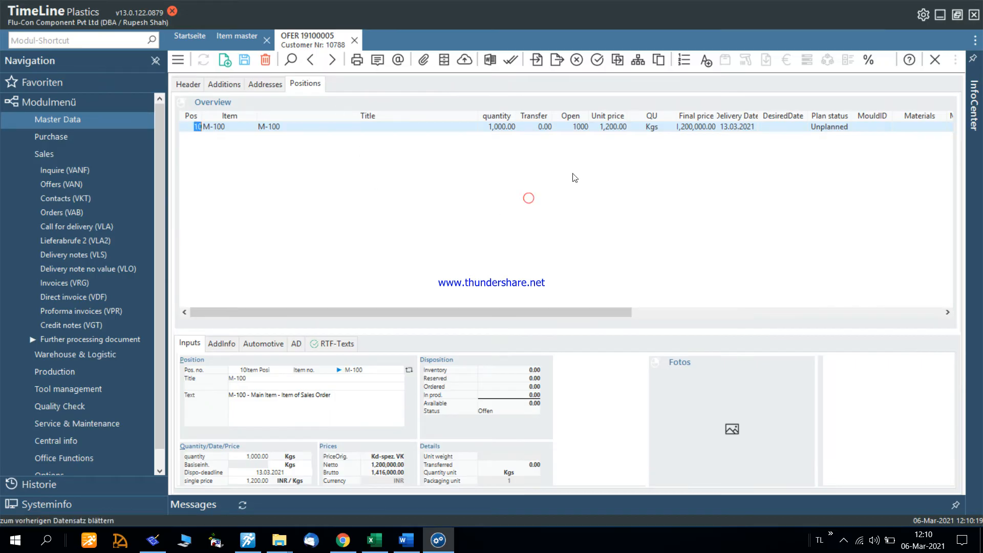
pyautogui.click(640, 58)
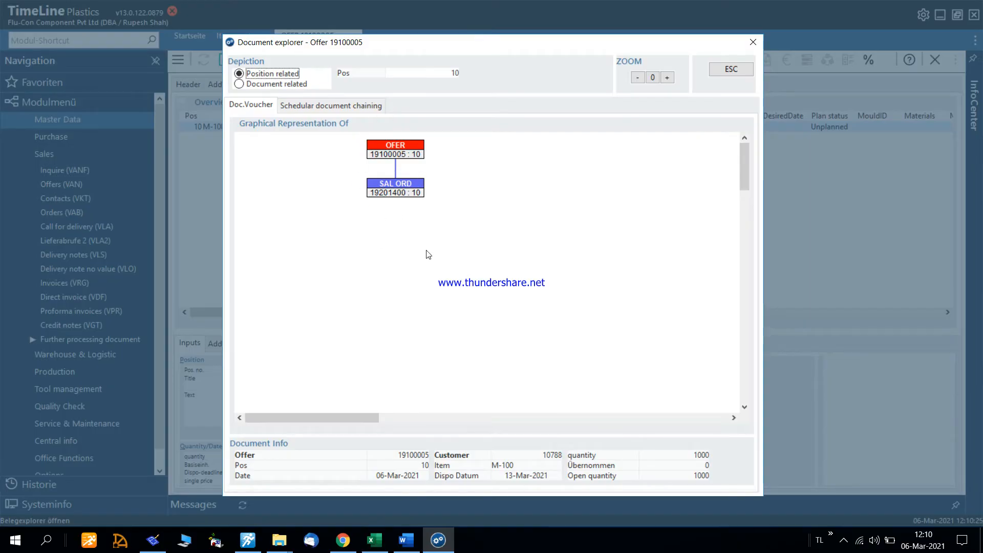
pyautogui.click(731, 68)
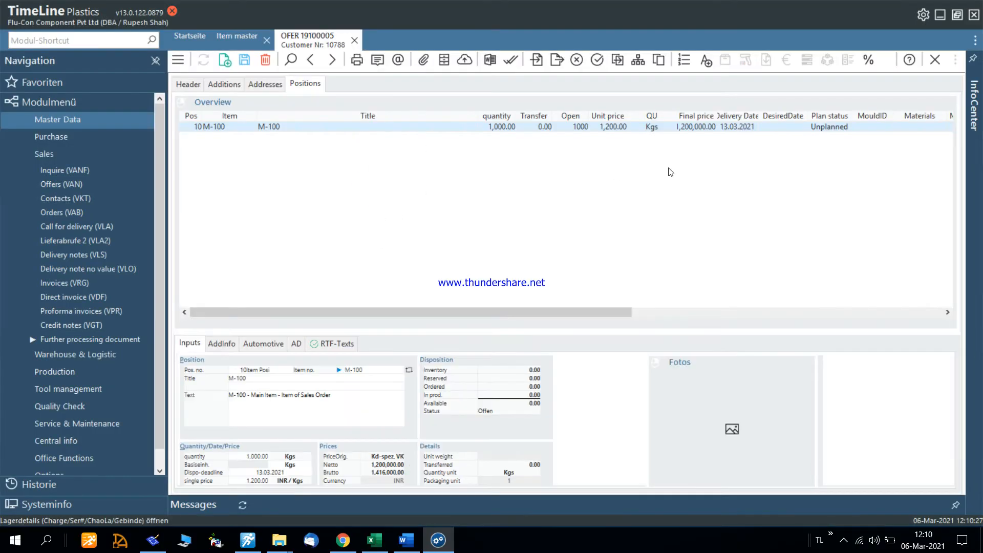
# Step: Transfer 250 Kgs of item M-100 from the offer into a second sales order and decline printing it
pyautogui.click(557, 60)
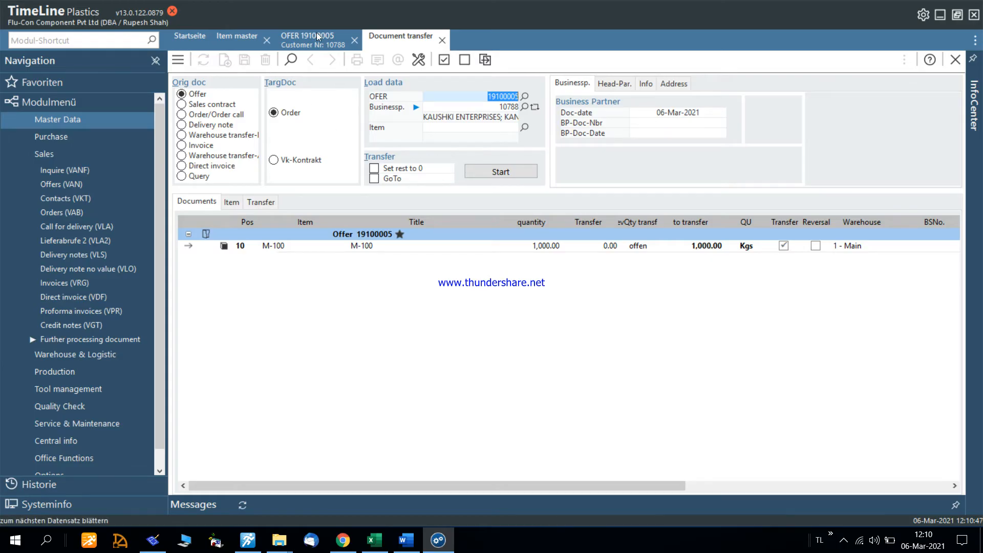
pyautogui.click(684, 250)
pyautogui.press('Delete')
pyautogui.press('Delete')
pyautogui.press('Delete')
pyautogui.press('Delete')
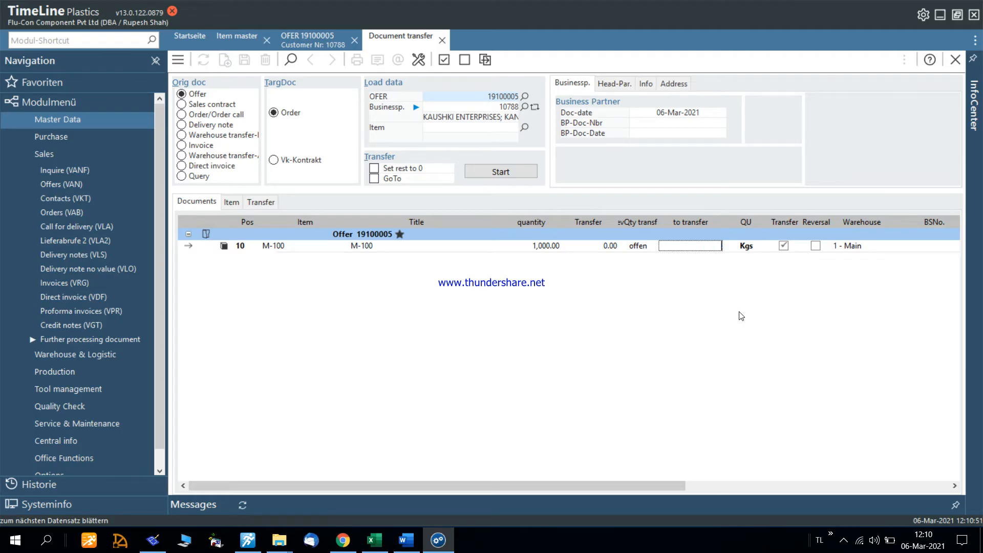
pyautogui.write('250')
pyautogui.press('Tab')
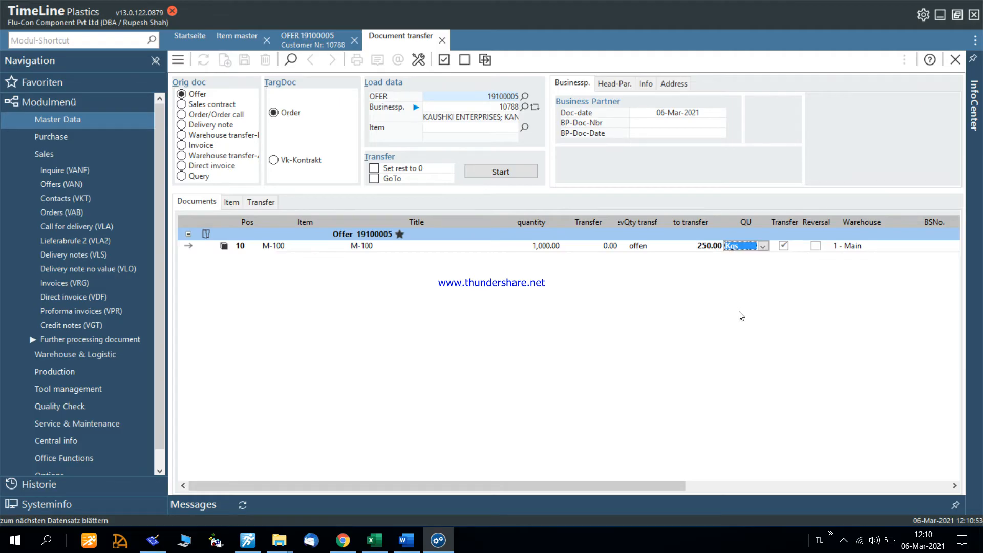
pyautogui.click(501, 175)
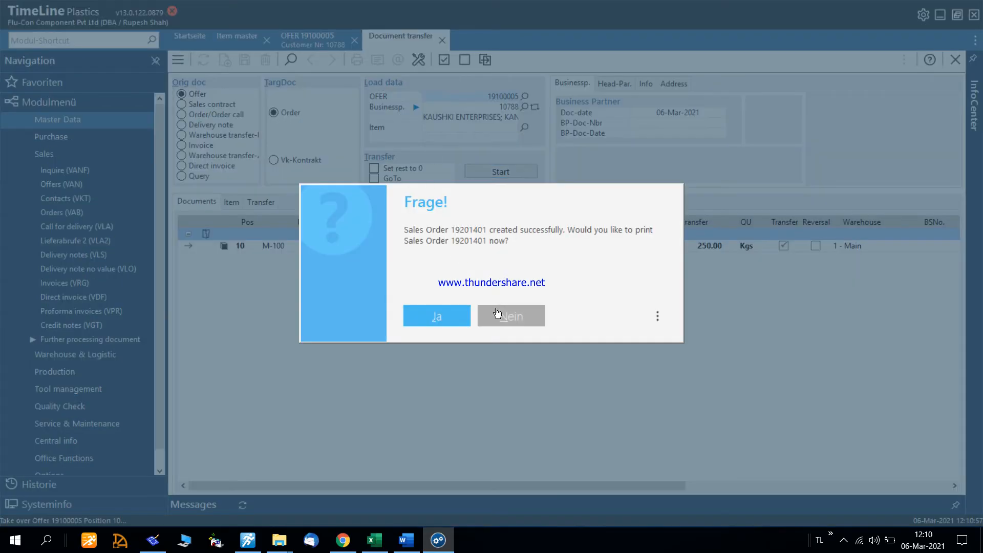
pyautogui.click(493, 308)
# Step: Close the document transfer and inspect the offer's document chain for both sales orders
pyautogui.click(441, 40)
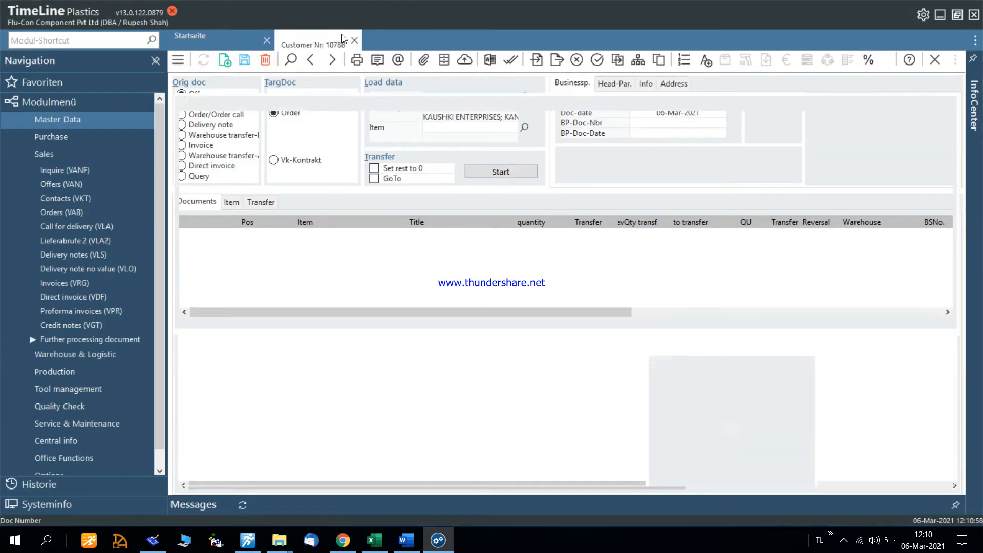
pyautogui.click(636, 59)
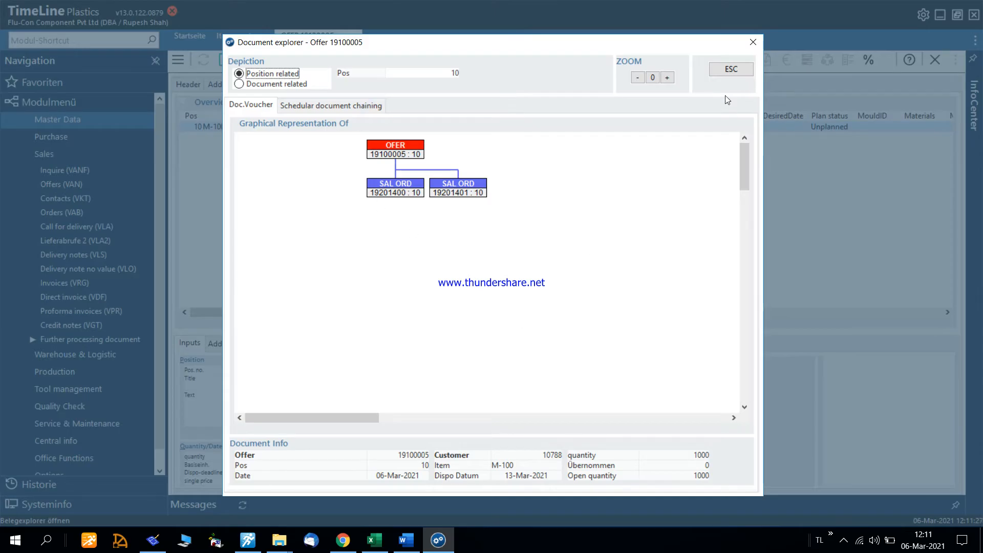
pyautogui.click(731, 70)
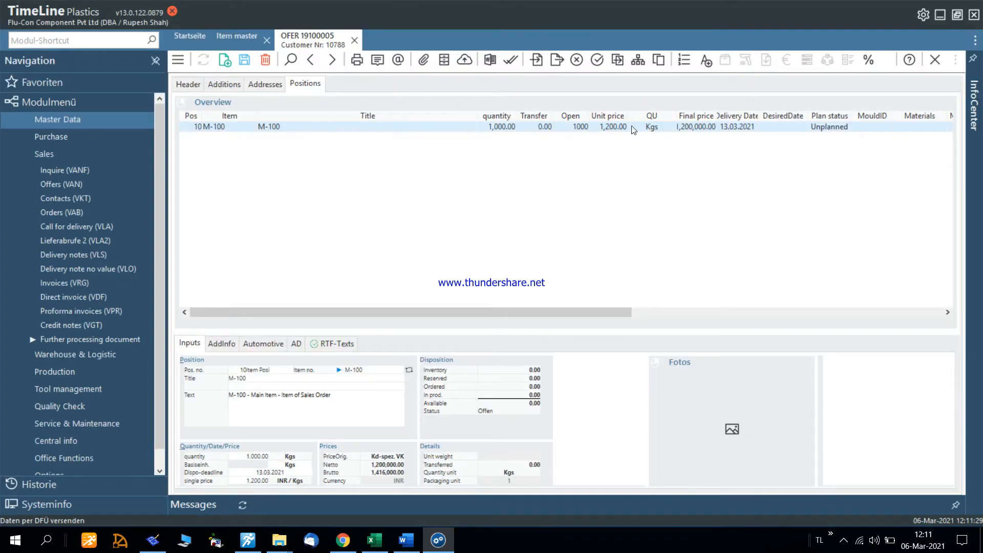
# Step: Open the first sales order from the offer's document explorer and view its positions
pyautogui.click(637, 60)
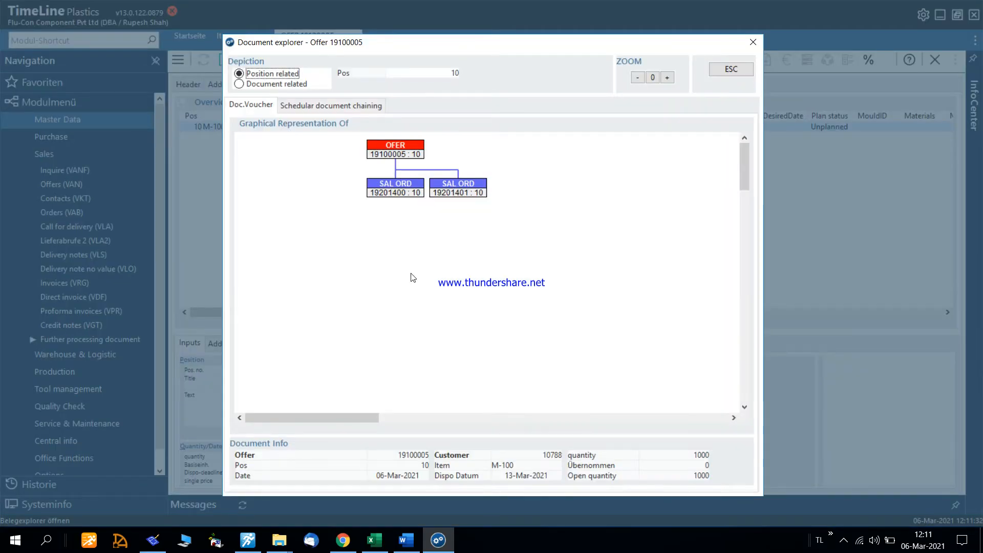
pyautogui.click(394, 189)
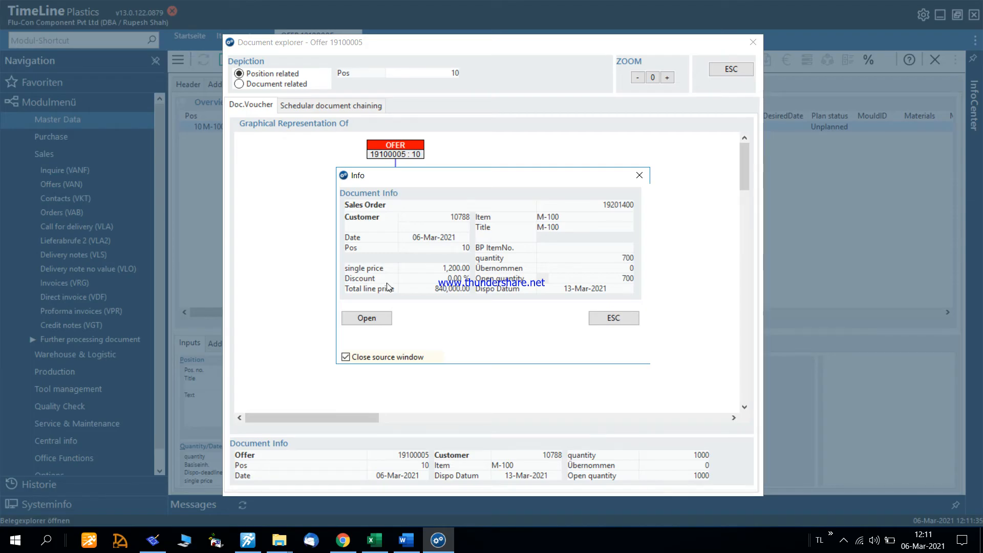
pyautogui.click(384, 318)
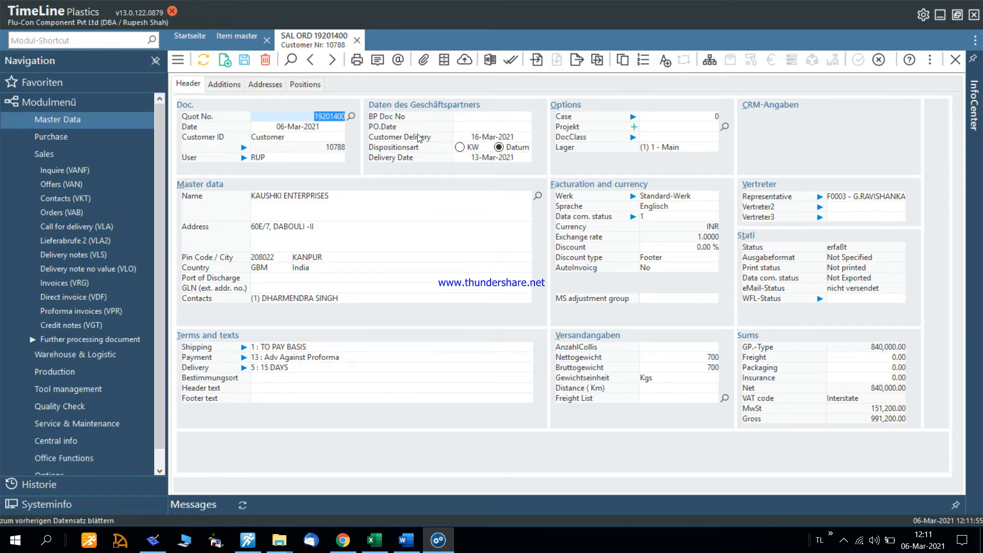
pyautogui.click(306, 85)
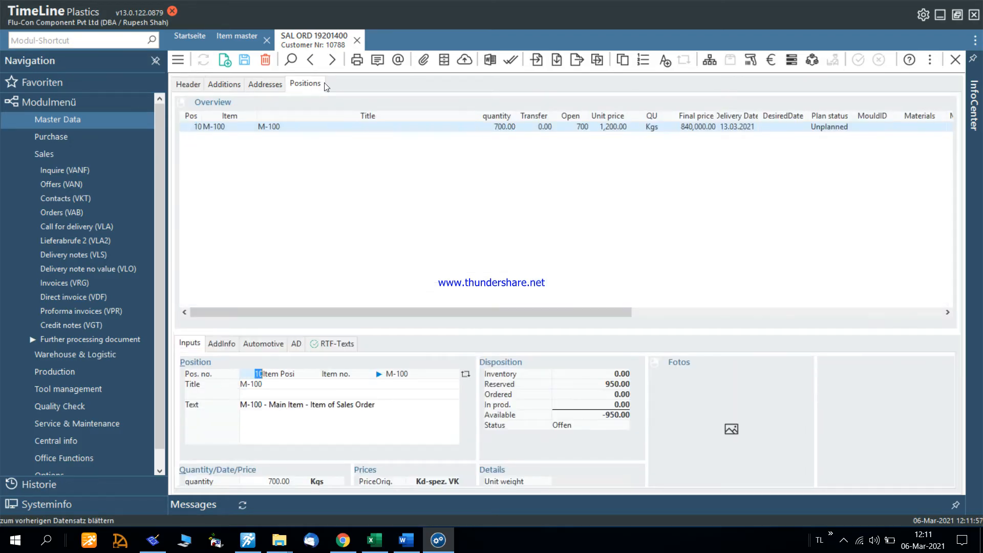
# Step: Check the sales order's print options without printing, and browse to the positions of the 250 Kgs order
pyautogui.click(356, 60)
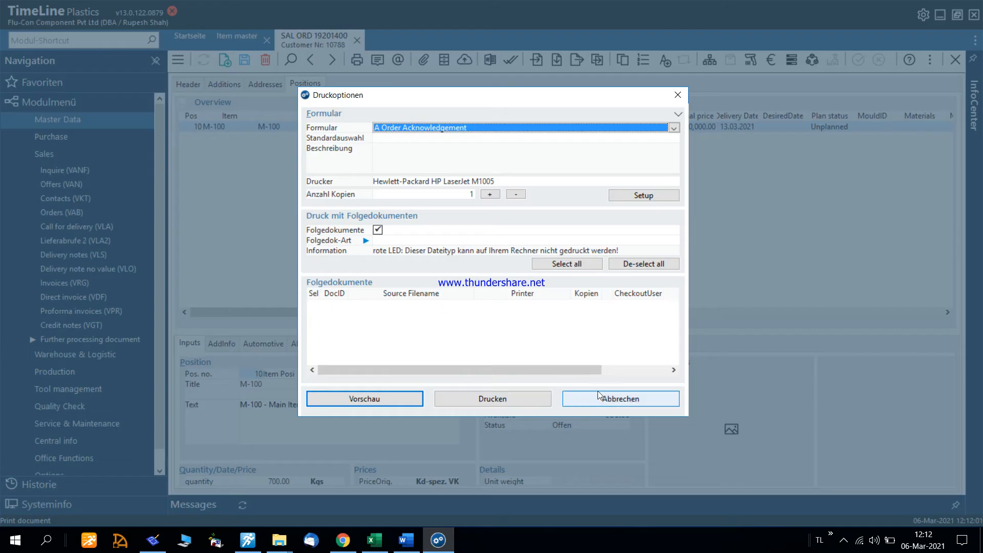
pyautogui.click(608, 403)
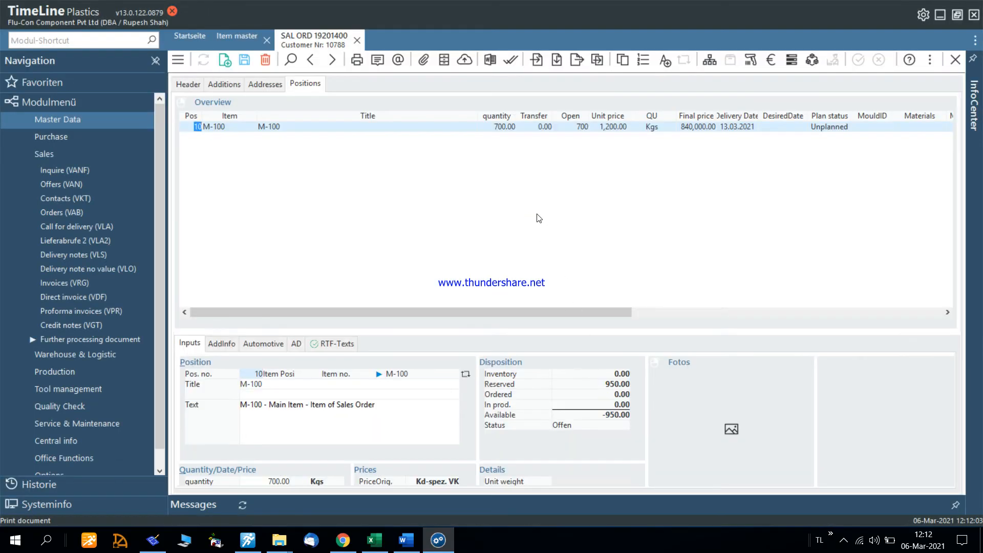
pyautogui.click(491, 128)
pyautogui.click(311, 60)
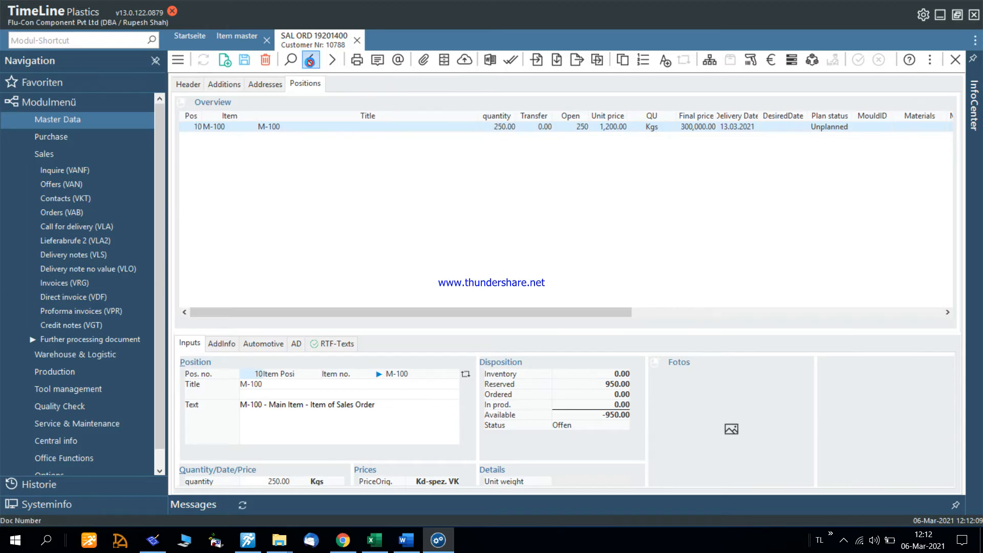
# Step: Open the MRP run module from Warehouse & Logistic and load MRP session 1
pyautogui.click(482, 127)
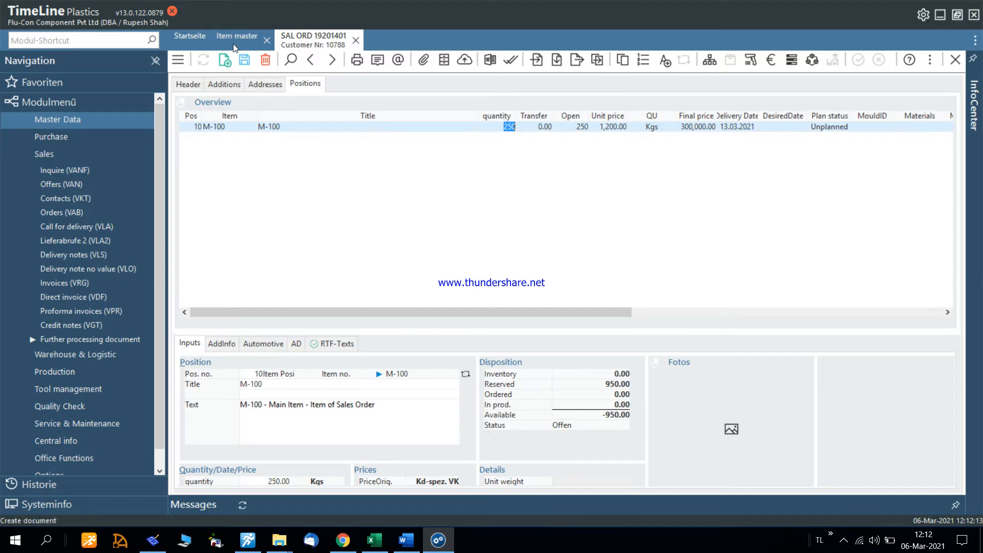
pyautogui.click(107, 36)
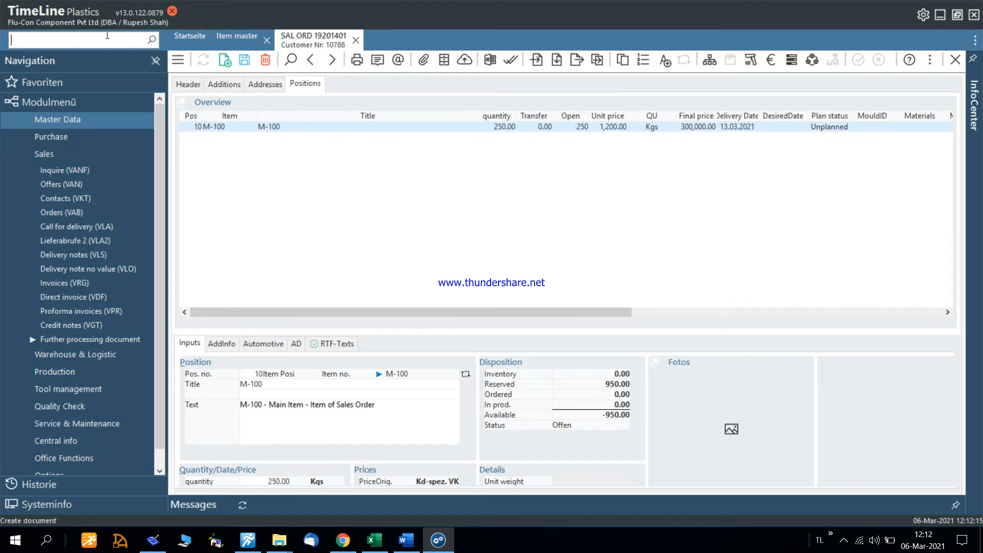
pyautogui.click(45, 154)
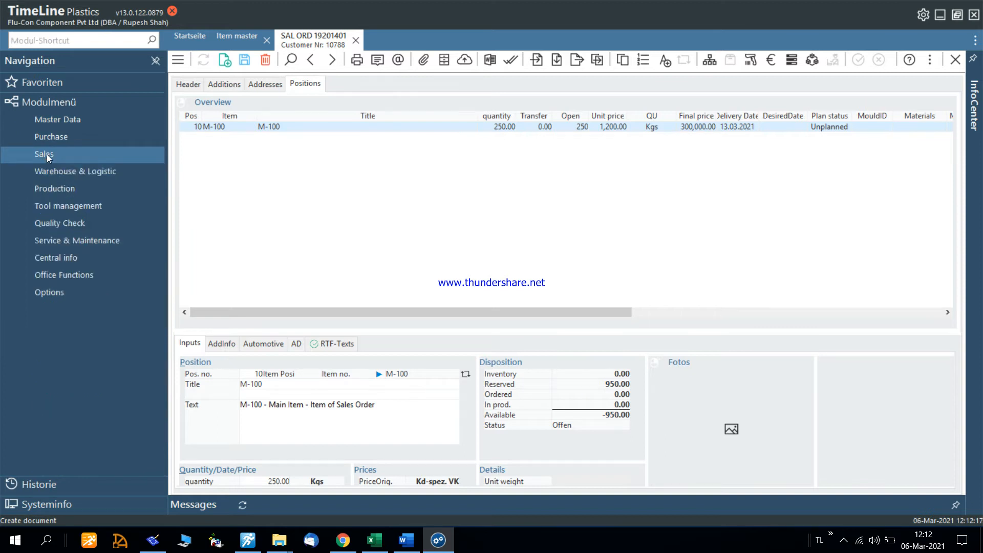
pyautogui.click(55, 173)
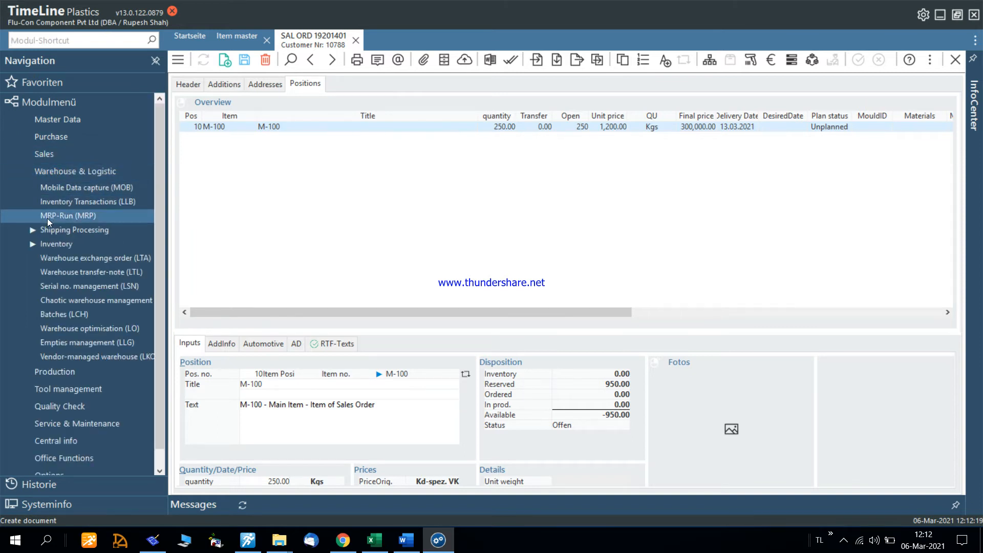
pyautogui.click(93, 217)
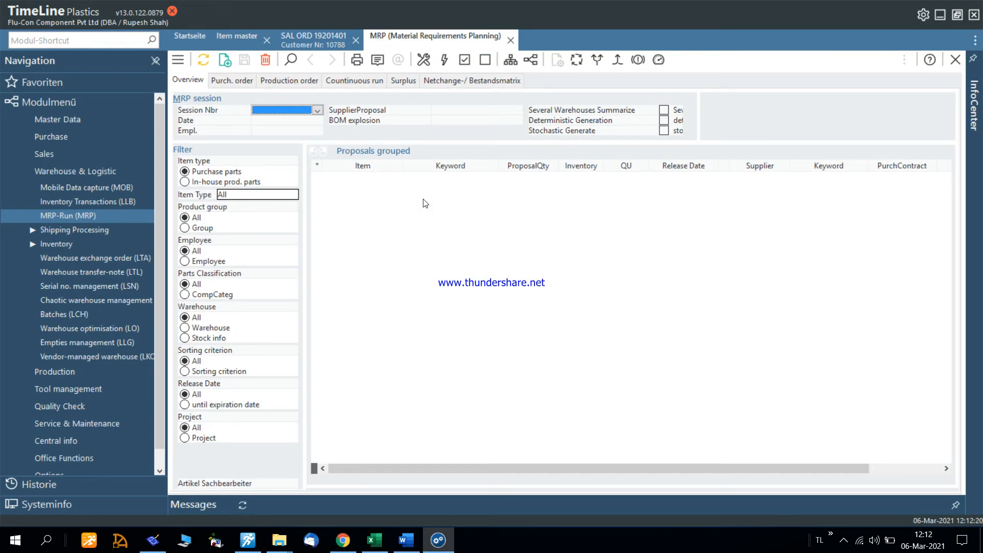
pyautogui.click(295, 112)
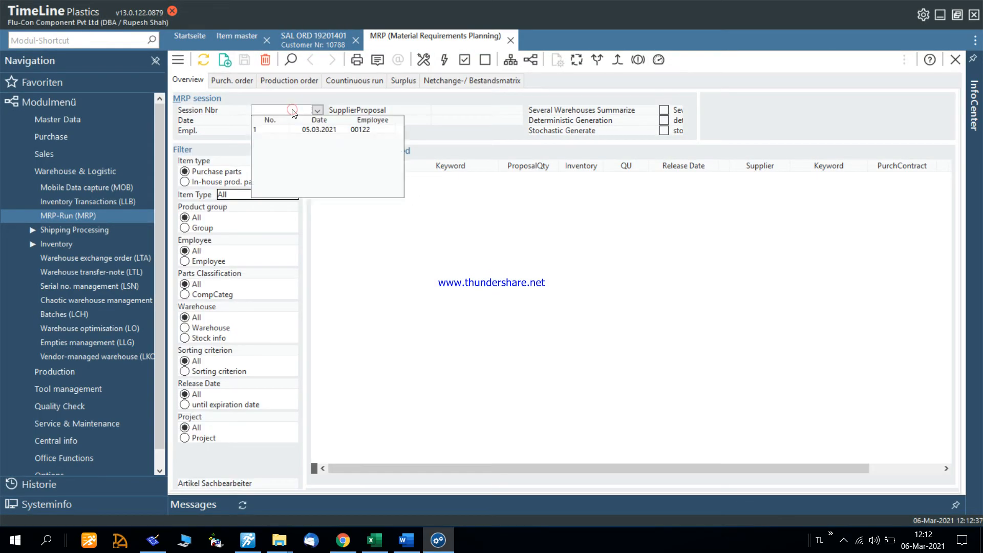
pyautogui.click(297, 131)
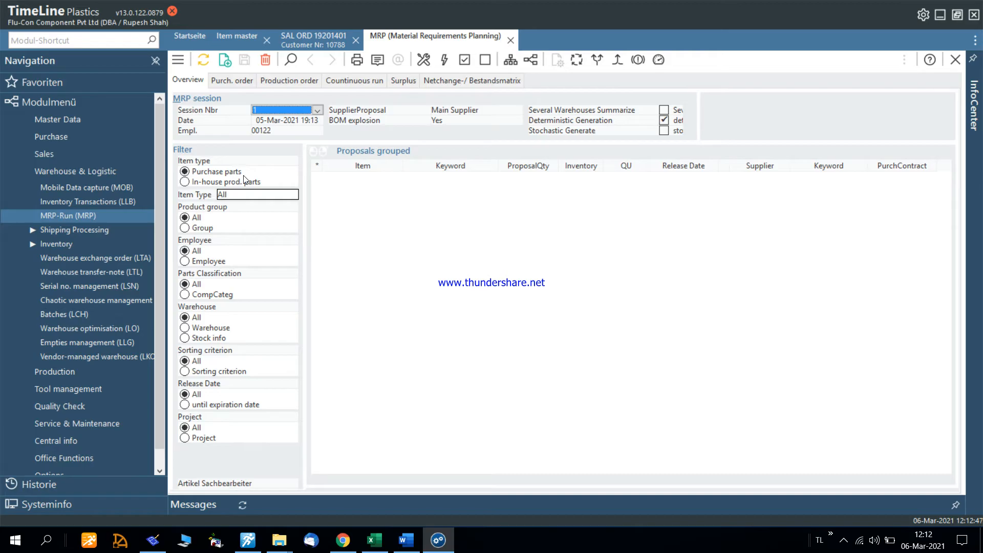
# Step: Filter the MRP proposals to in-house production parts and regenerate MRP run 1 with the default options
pyautogui.click(91, 136)
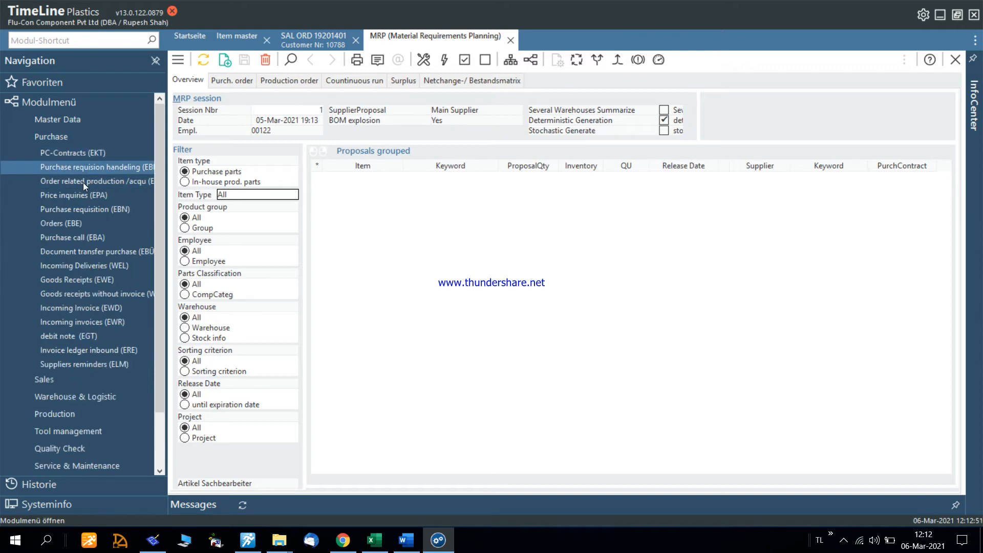
pyautogui.click(229, 174)
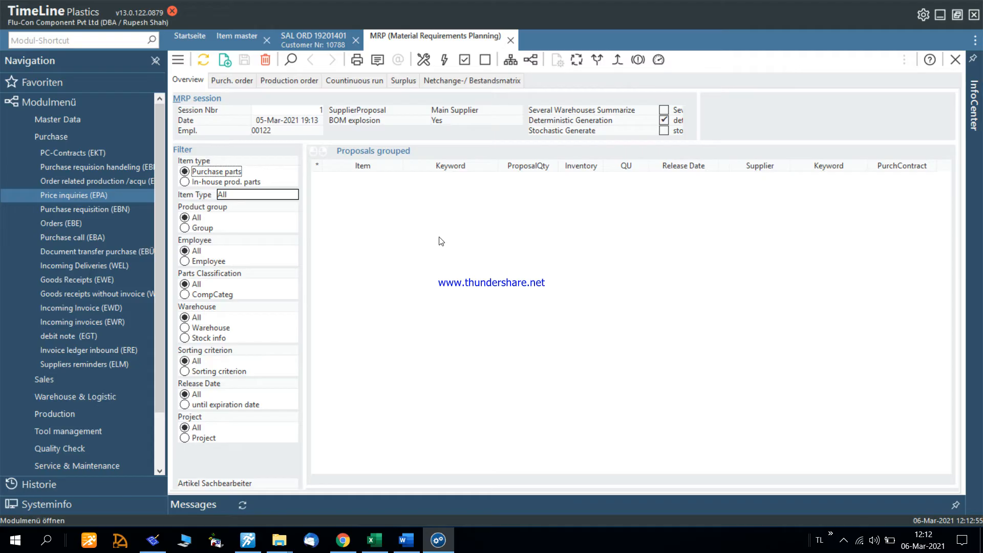
pyautogui.click(243, 182)
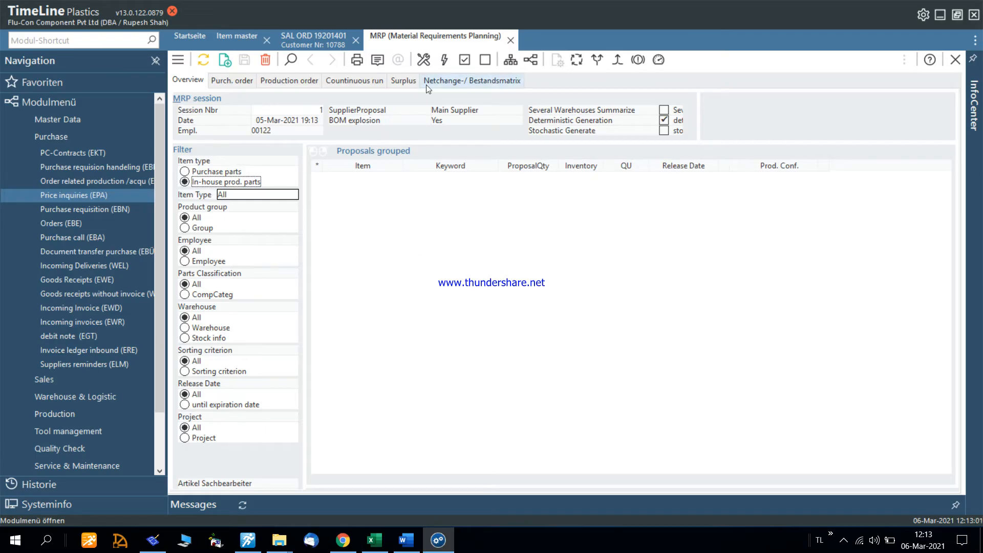
pyautogui.click(444, 62)
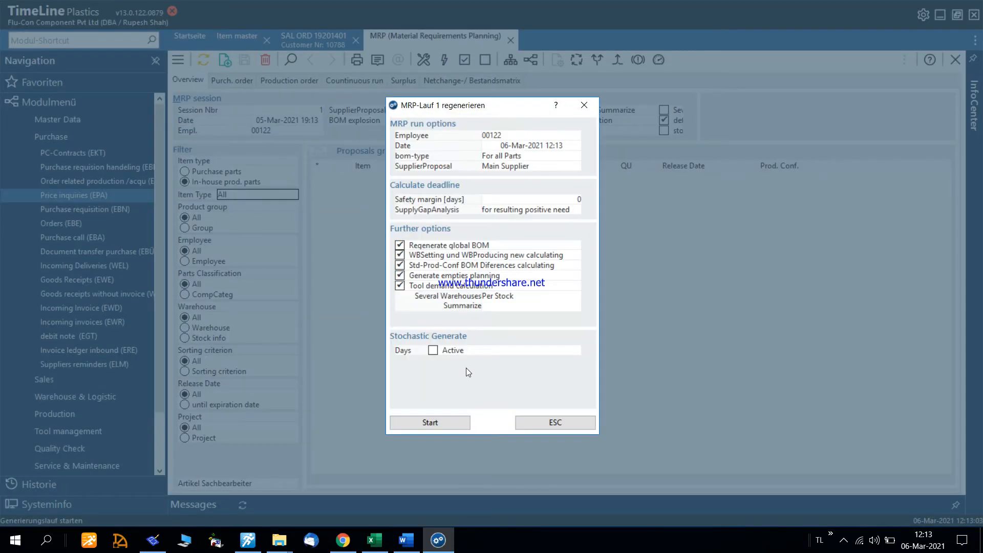
pyautogui.click(453, 423)
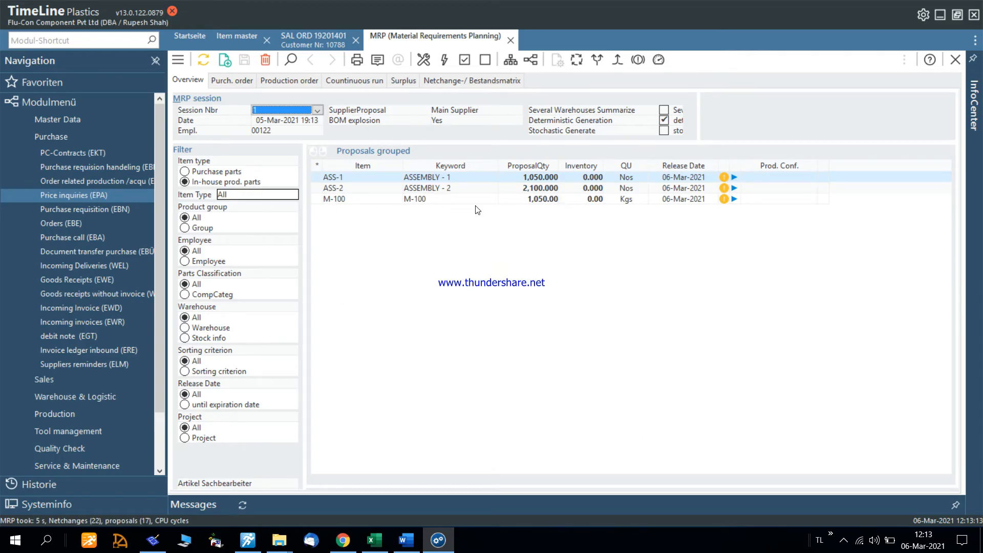
# Step: Sort the in-house proposals by proposal quantity, inventory and release date, and switch the list to purchase parts
pyautogui.click(529, 166)
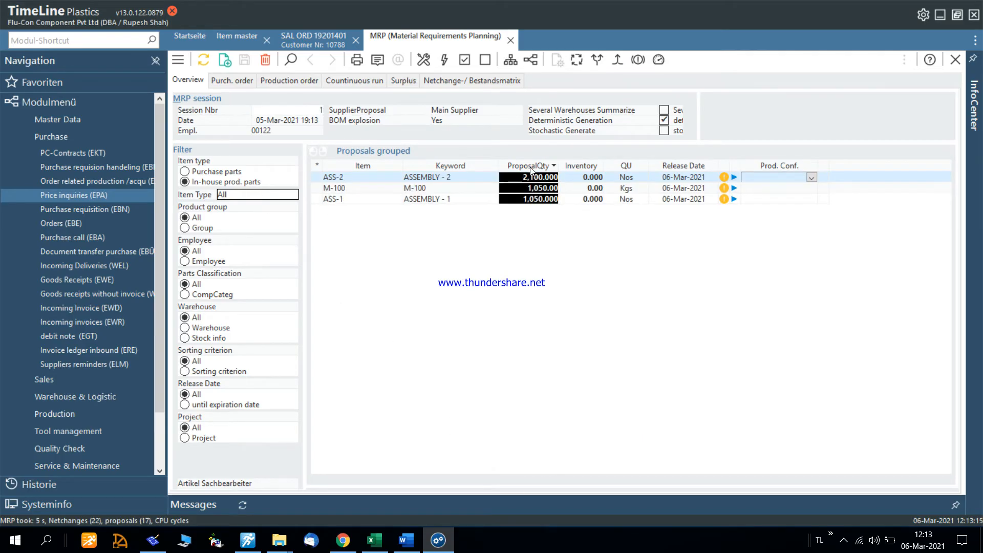
pyautogui.click(576, 167)
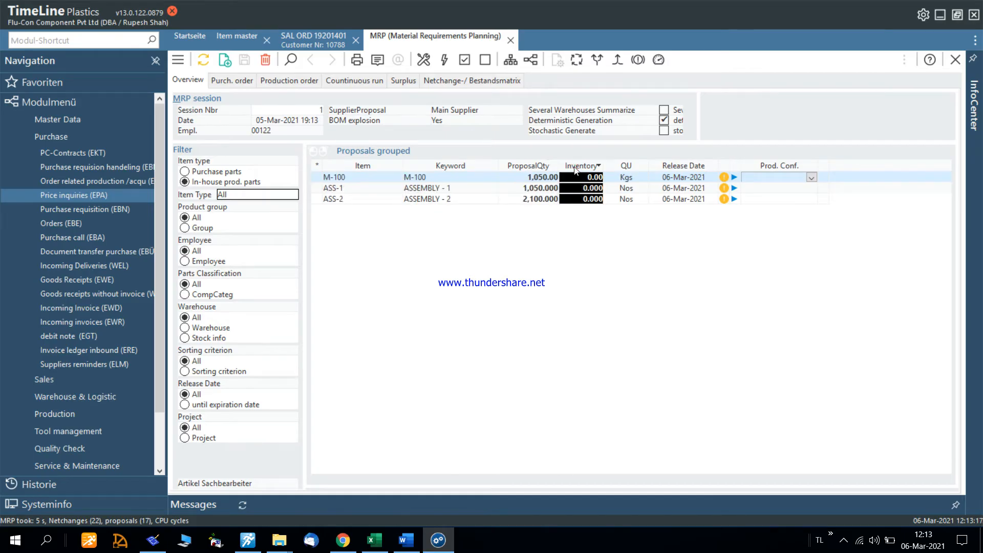
pyautogui.click(679, 168)
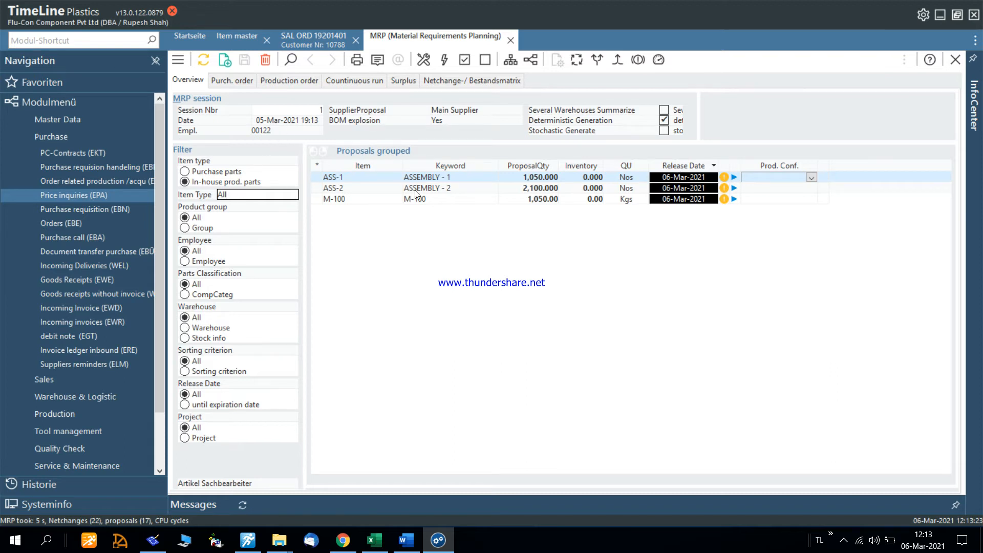
pyautogui.click(217, 173)
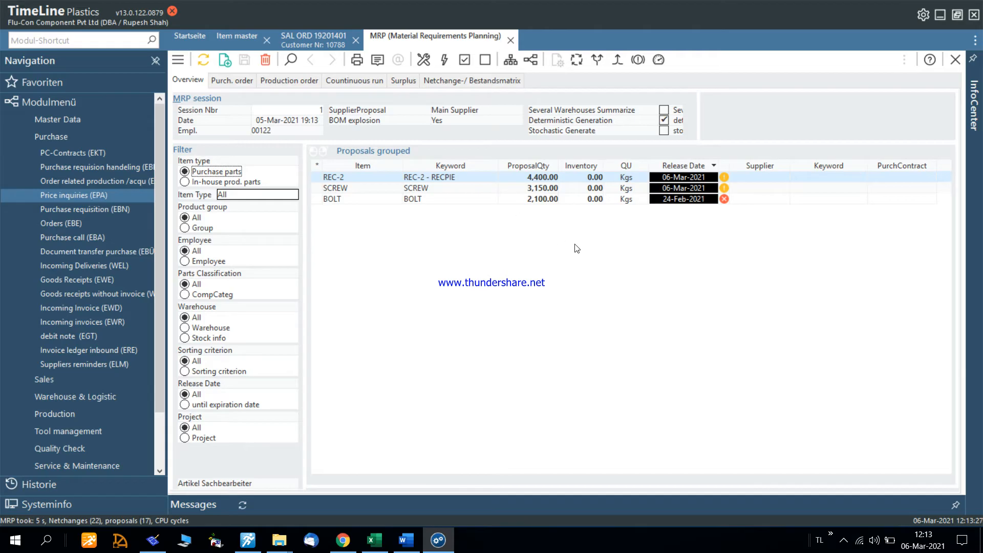
# Step: Look at the open sales order and load item M-100 in the item master
pyautogui.click(313, 39)
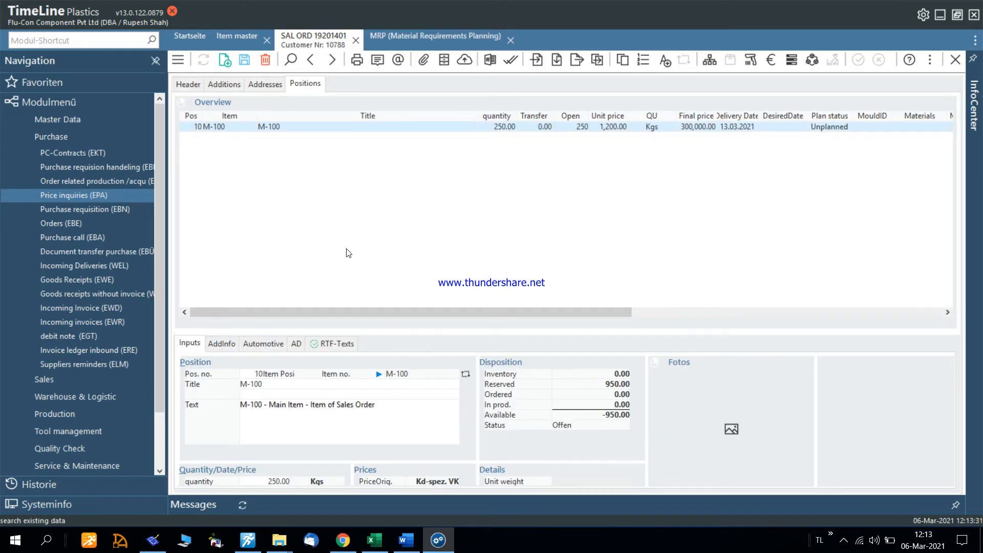
pyautogui.click(232, 36)
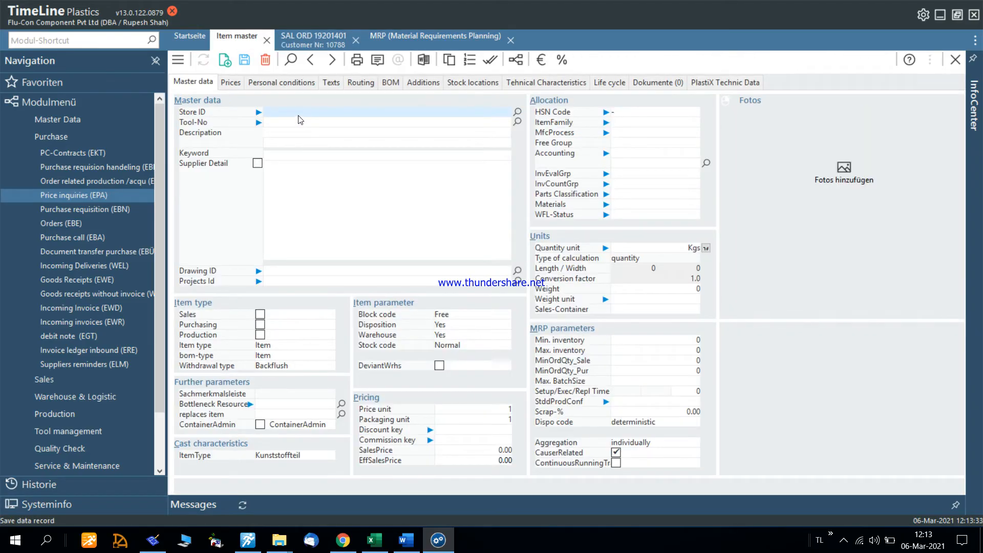
pyautogui.write('M-100')
pyautogui.press('Return')
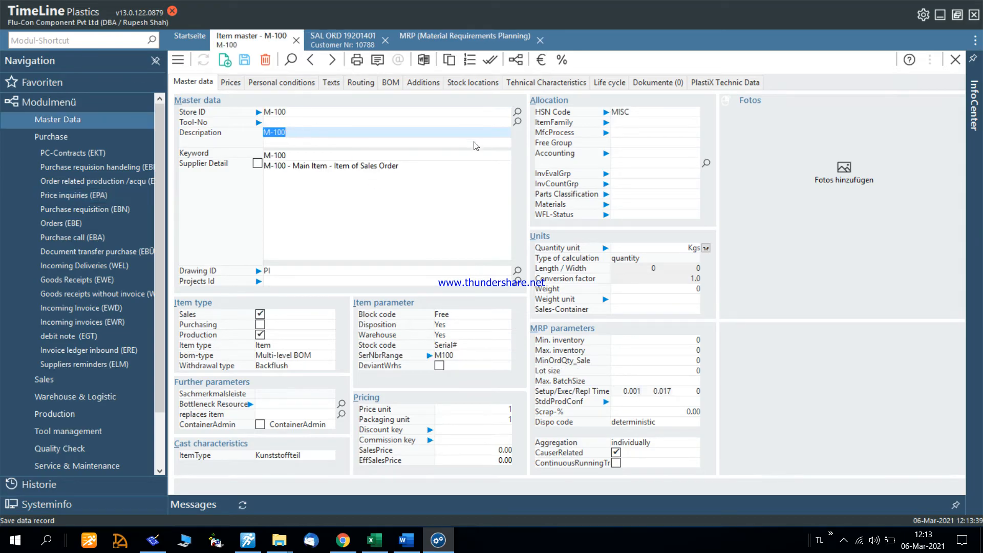
# Step: Recheck the sales order position and return to the MRP proposals, listing the in-house production parts
pyautogui.click(341, 41)
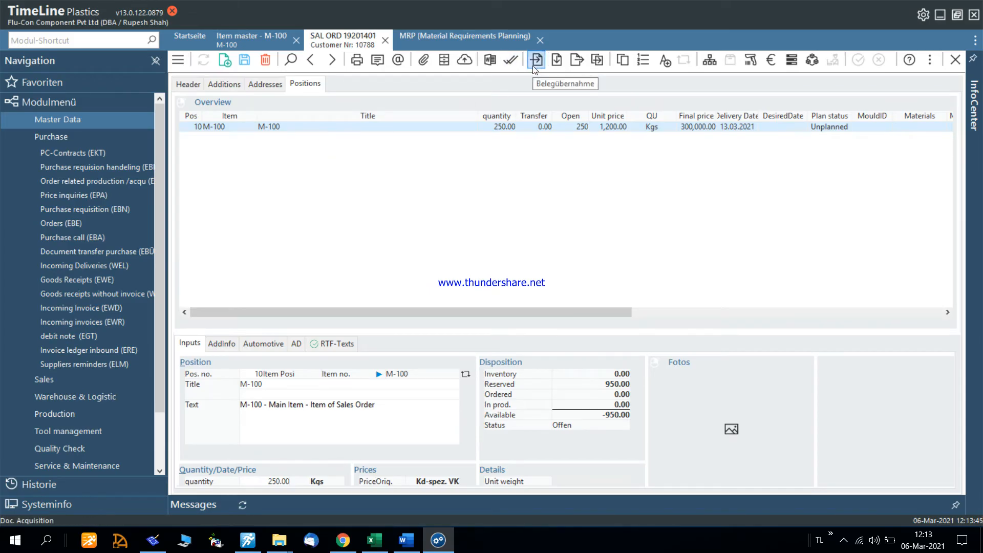
pyautogui.click(439, 38)
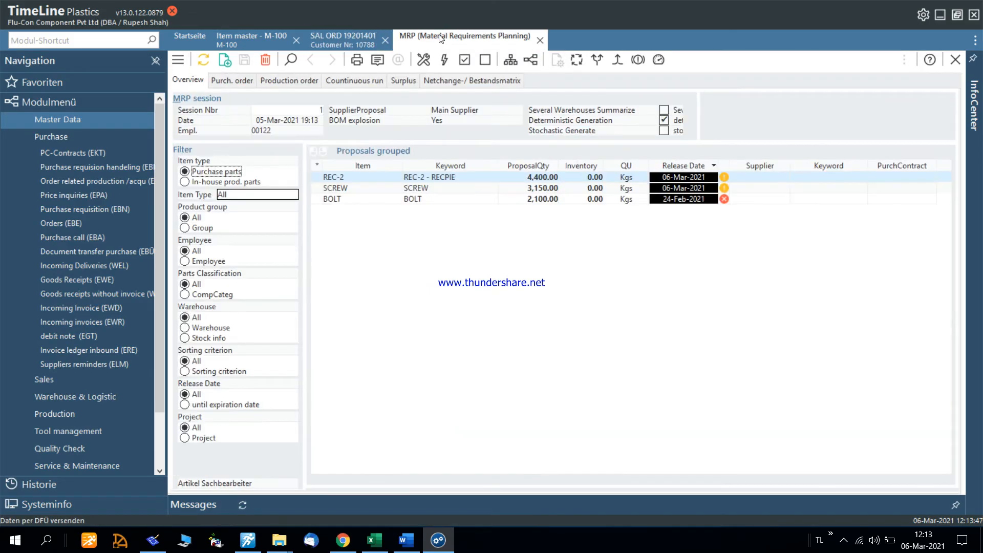
pyautogui.click(239, 182)
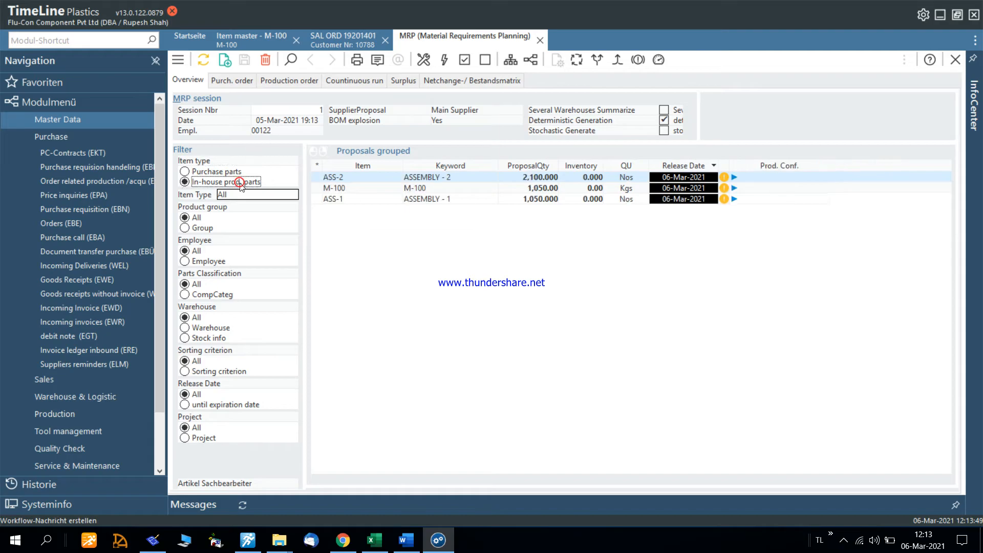
# Step: Examine the net change display of the M-100 proposal, going through its warehouse and sales order demands, and close it
pyautogui.click(539, 190)
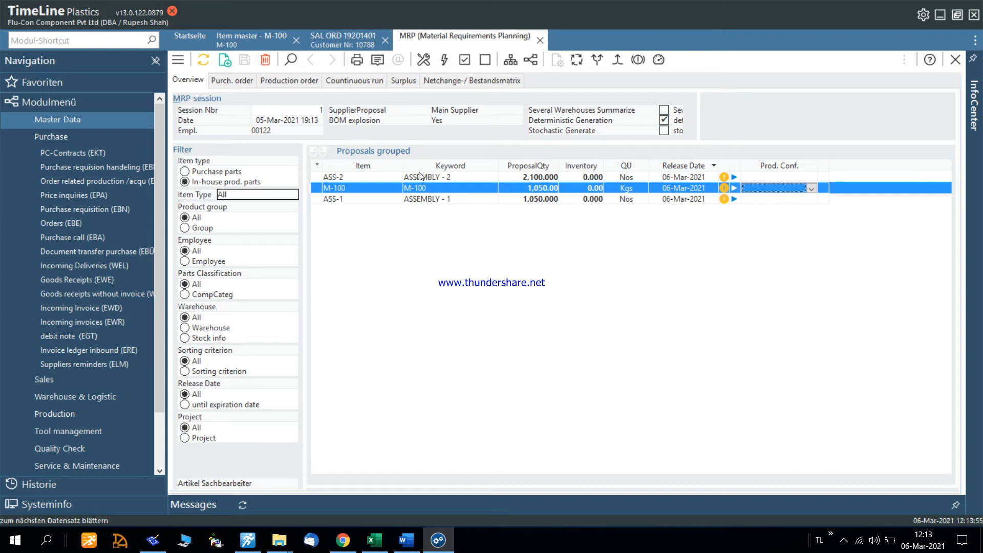
pyautogui.rightClick(524, 189)
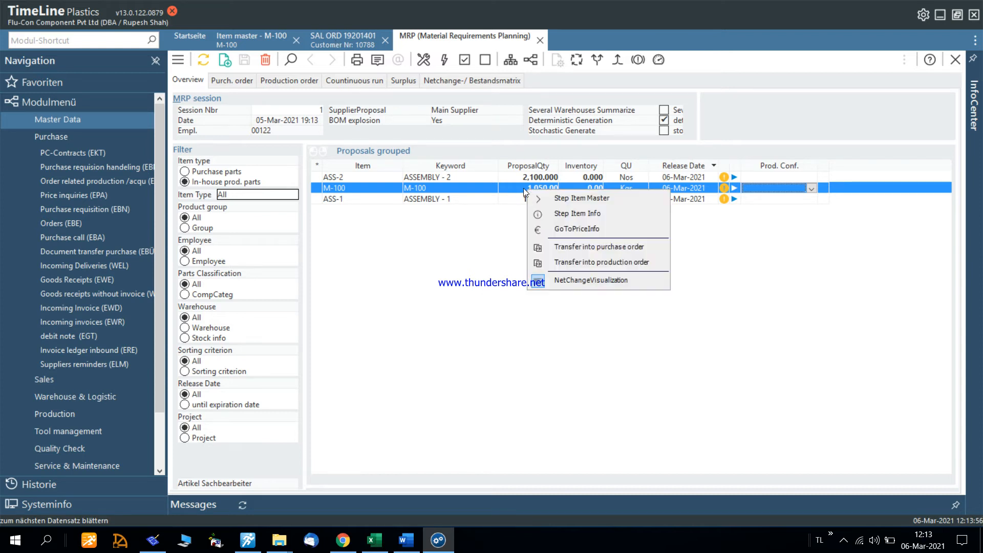
pyautogui.click(564, 279)
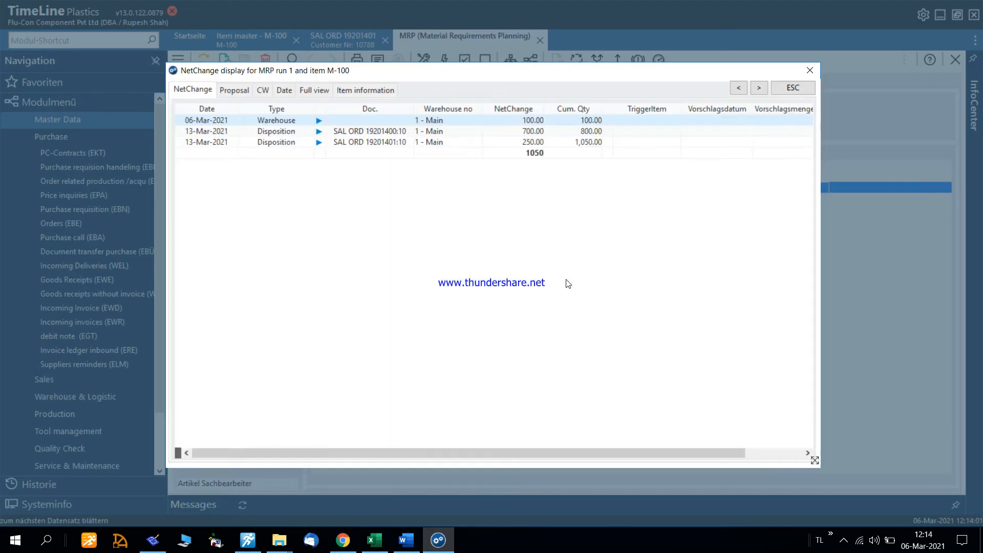
pyautogui.click(508, 128)
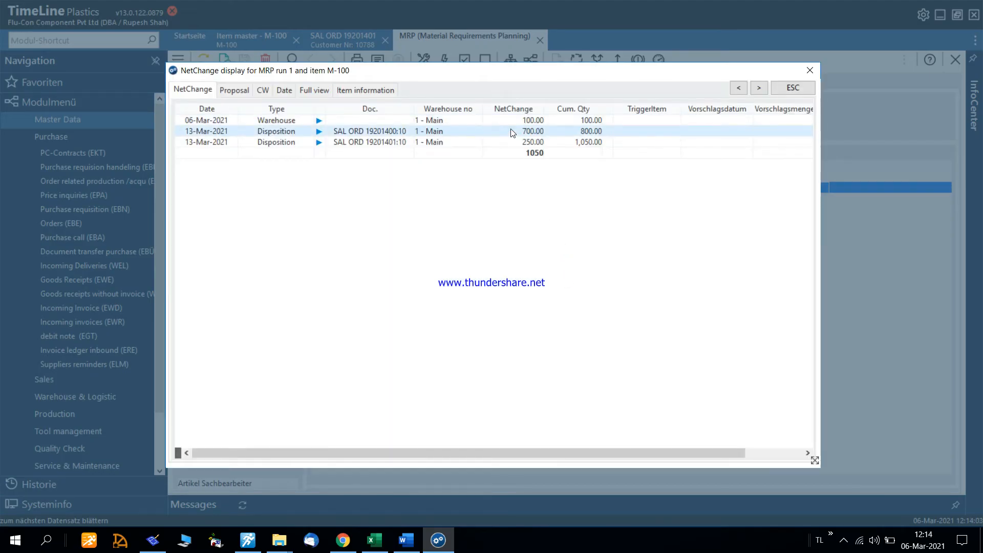
pyautogui.click(503, 146)
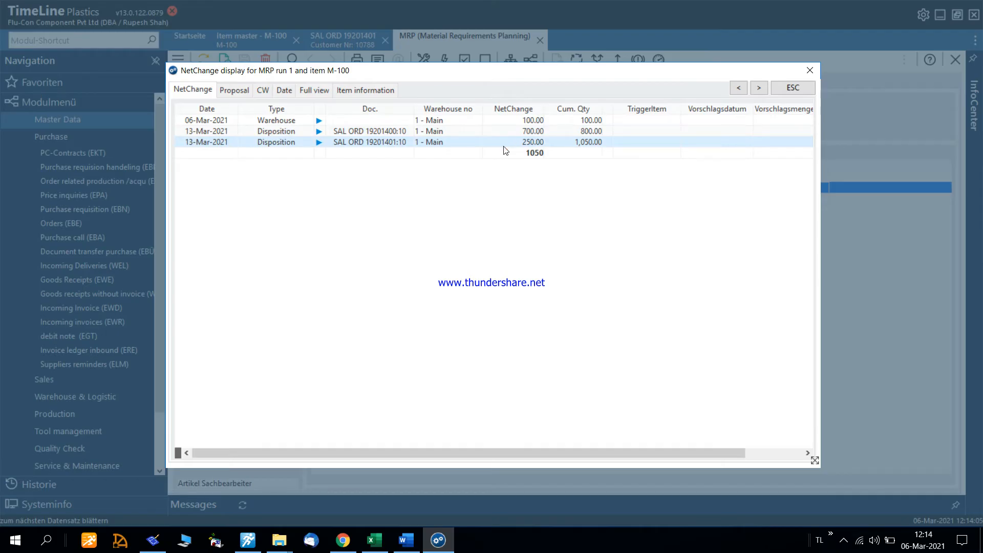
pyautogui.click(520, 121)
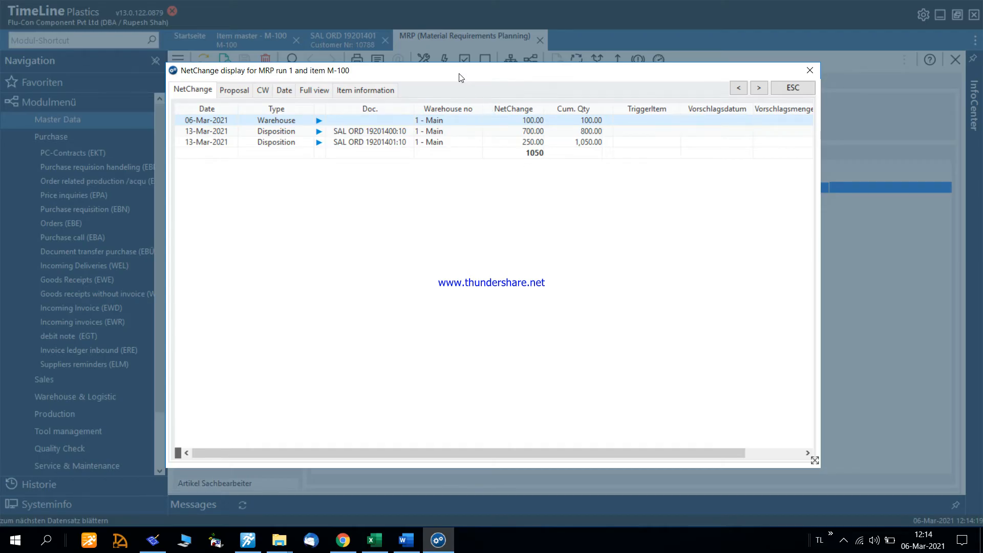
pyautogui.moveTo(457, 71); pyautogui.dragTo(523, 264)
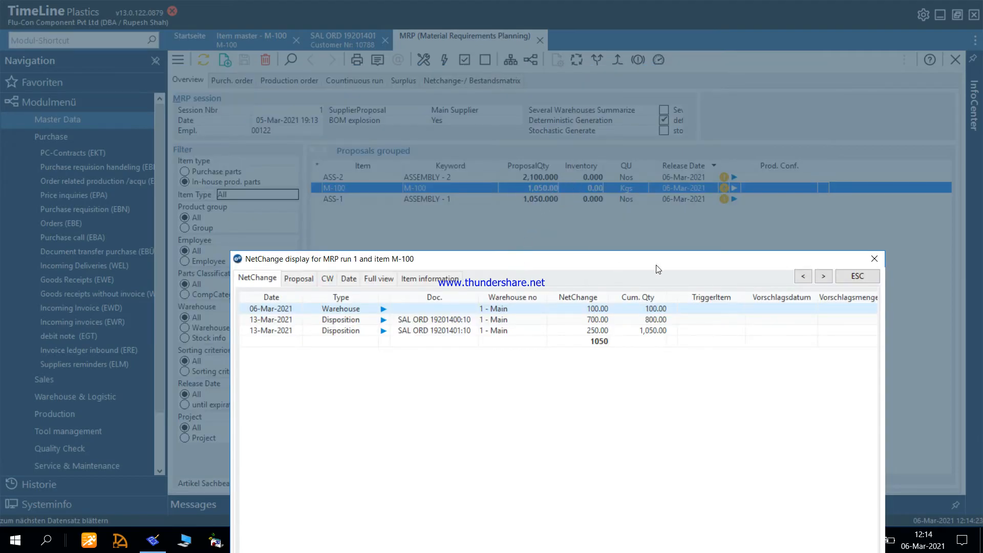
pyautogui.click(862, 277)
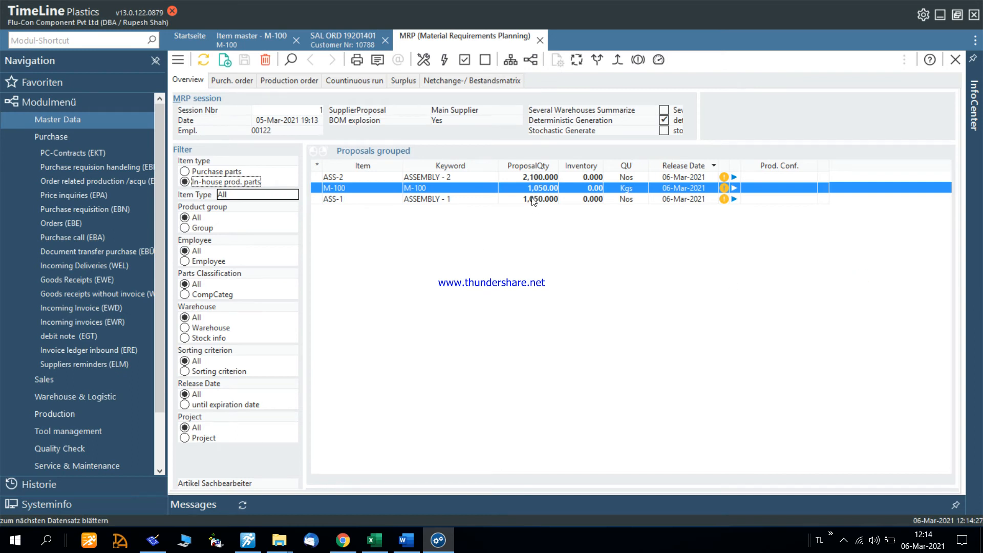
# Step: Examine the net change display of the ASS-1 proposal and close it
pyautogui.click(533, 201)
pyautogui.rightClick(532, 201)
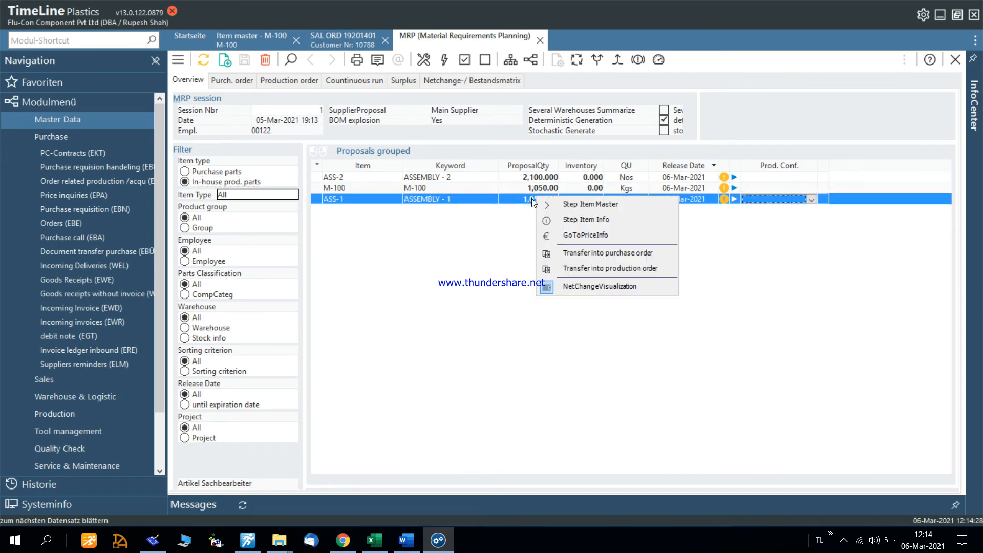
pyautogui.click(582, 292)
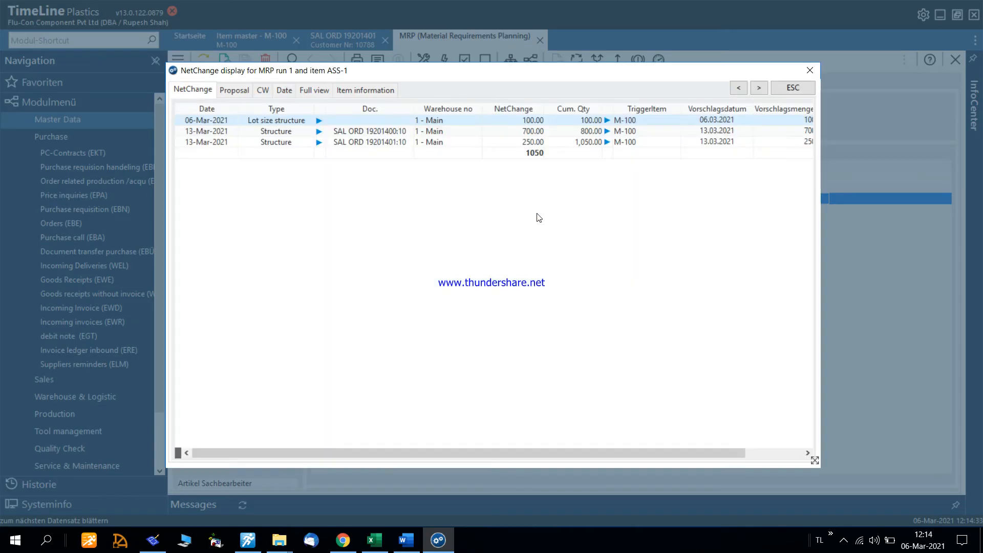
pyautogui.click(809, 87)
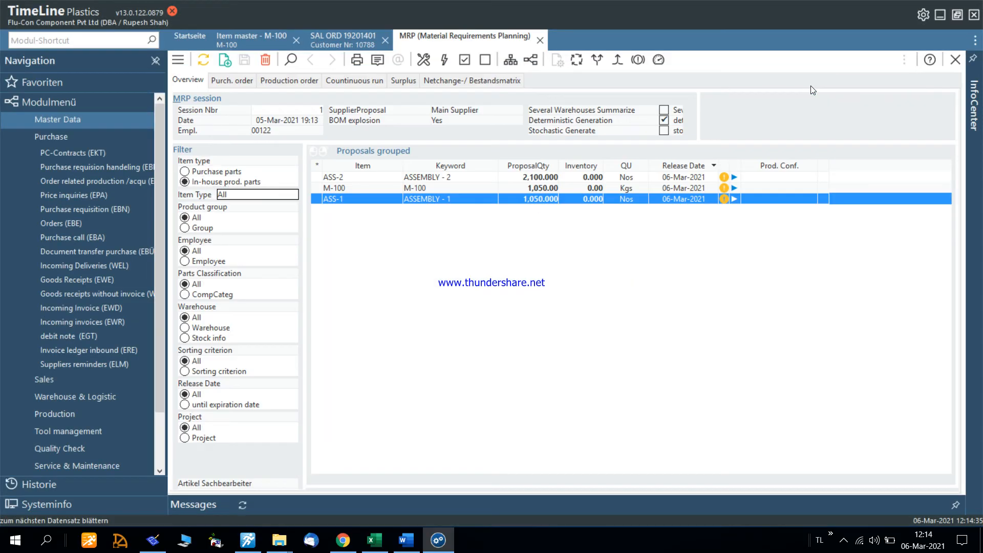
# Step: Select the M-100 proposal and check the main warehouse's minimum inventory in item M-100's stock locations
pyautogui.click(531, 188)
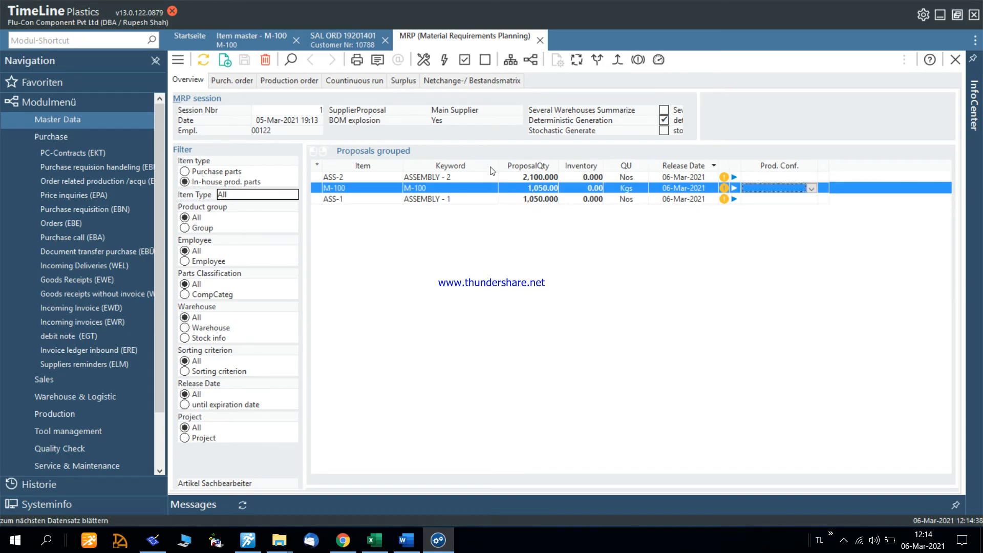
pyautogui.click(263, 38)
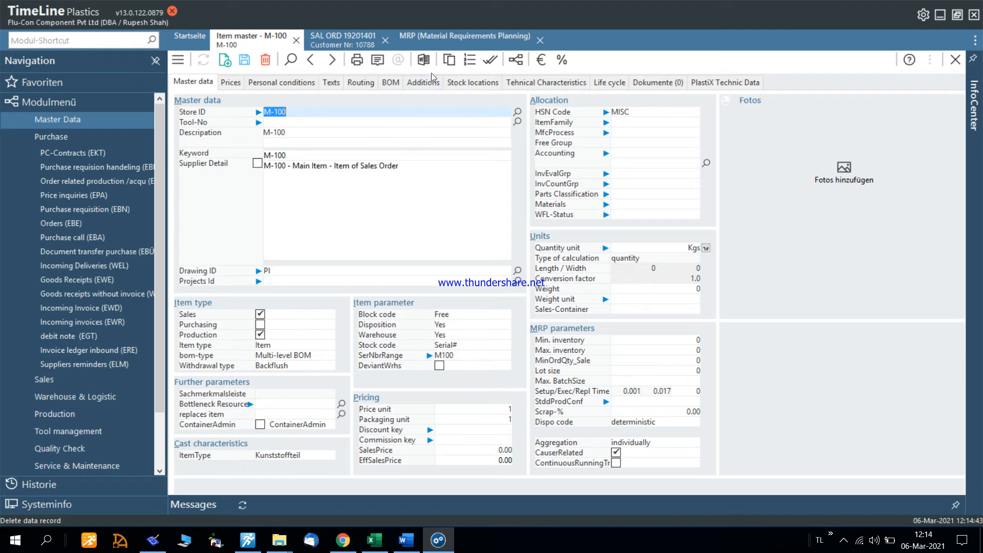
pyautogui.click(470, 86)
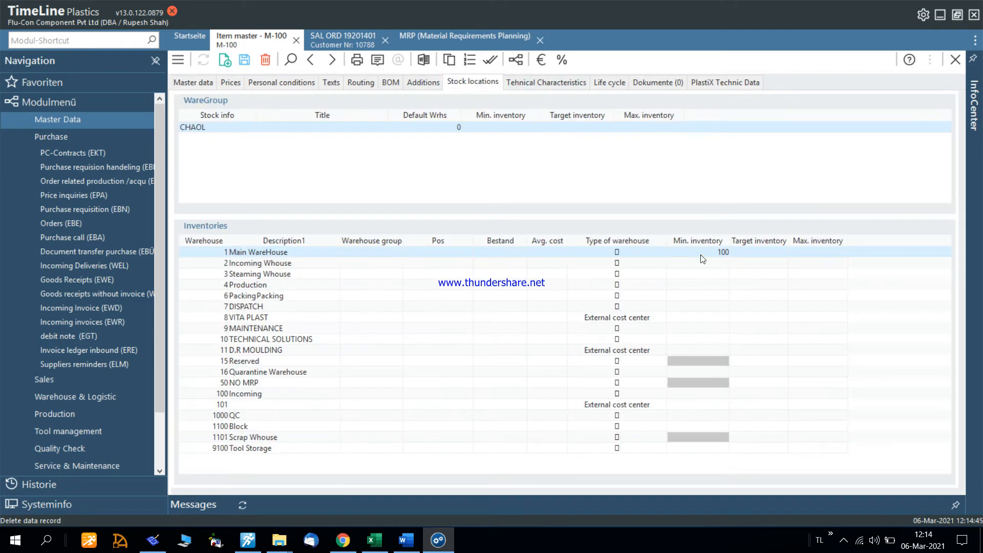
pyautogui.click(723, 253)
pyautogui.click(705, 252)
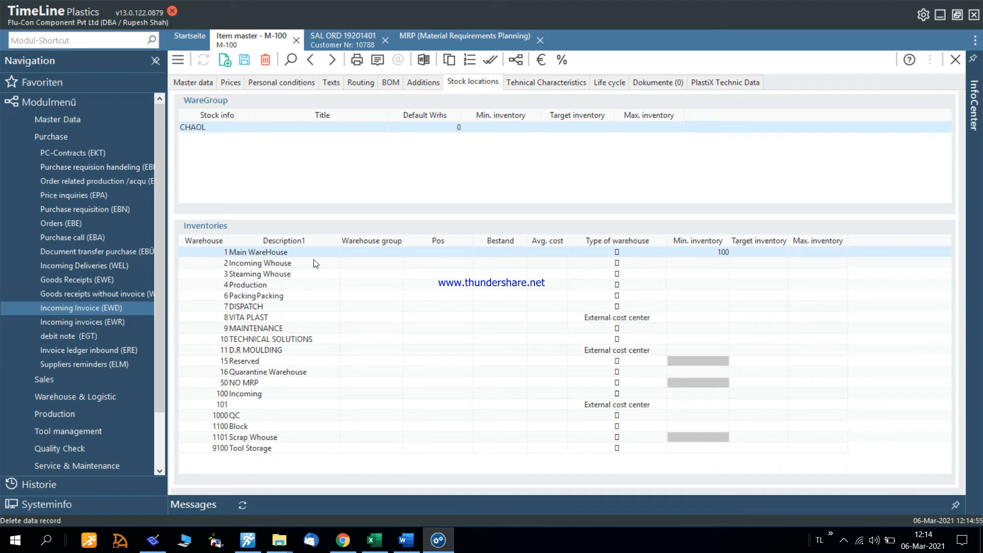
pyautogui.click(705, 256)
# Step: Look at the sales order position, examine the net change display of the M-100 proposal and close it
pyautogui.click(343, 38)
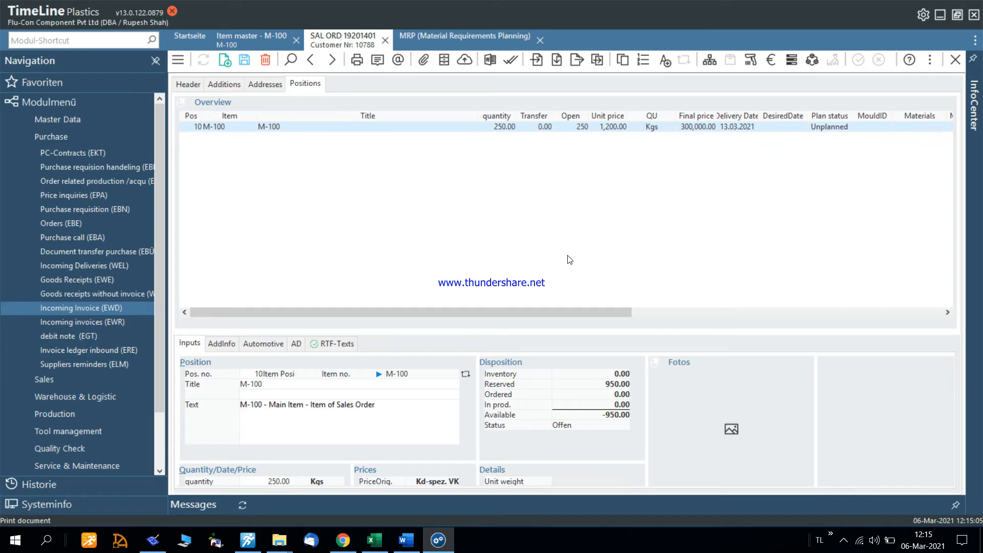
pyautogui.click(431, 33)
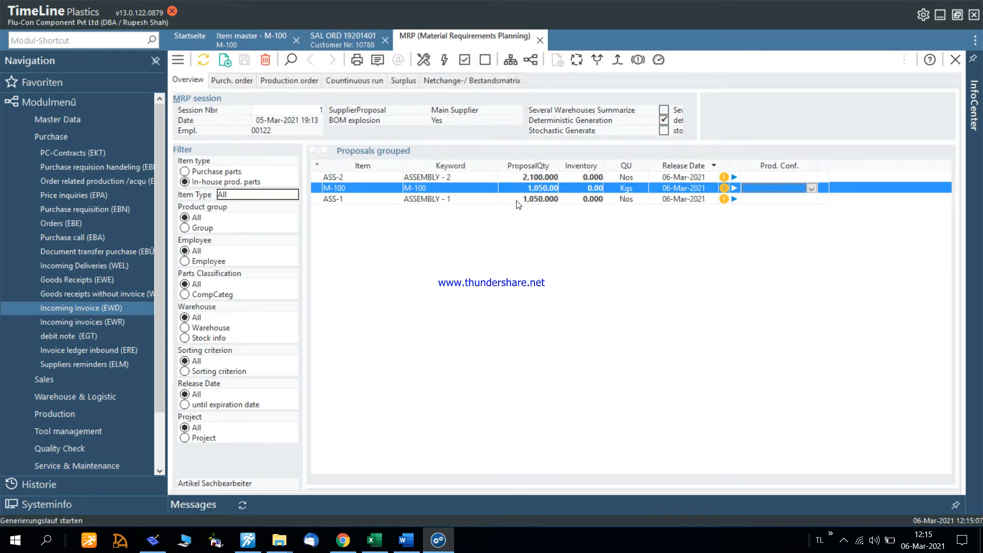
pyautogui.rightClick(521, 185)
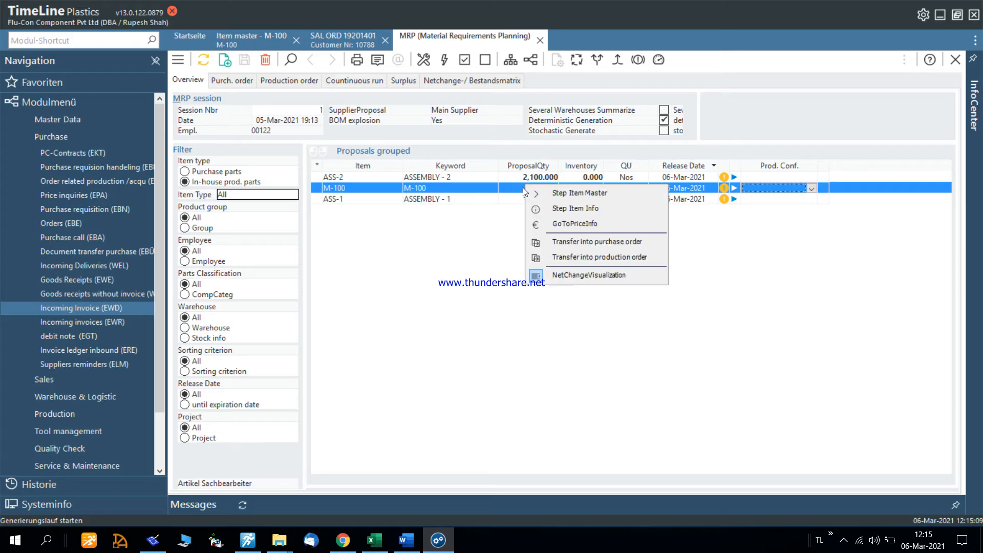
pyautogui.click(558, 277)
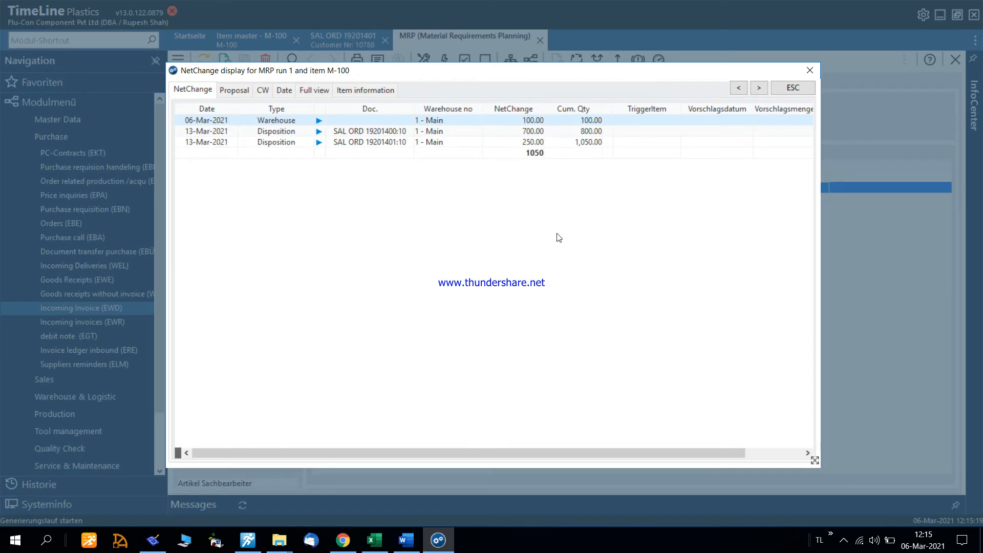
pyautogui.click(791, 88)
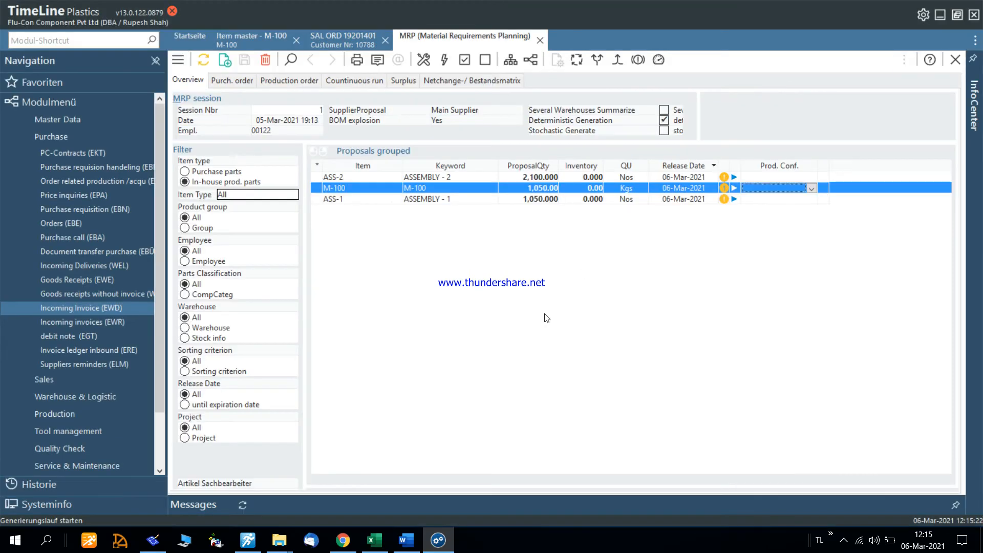
# Step: List the purchase part proposals, select BOLT, and load item BOLT in the item master
pyautogui.click(202, 173)
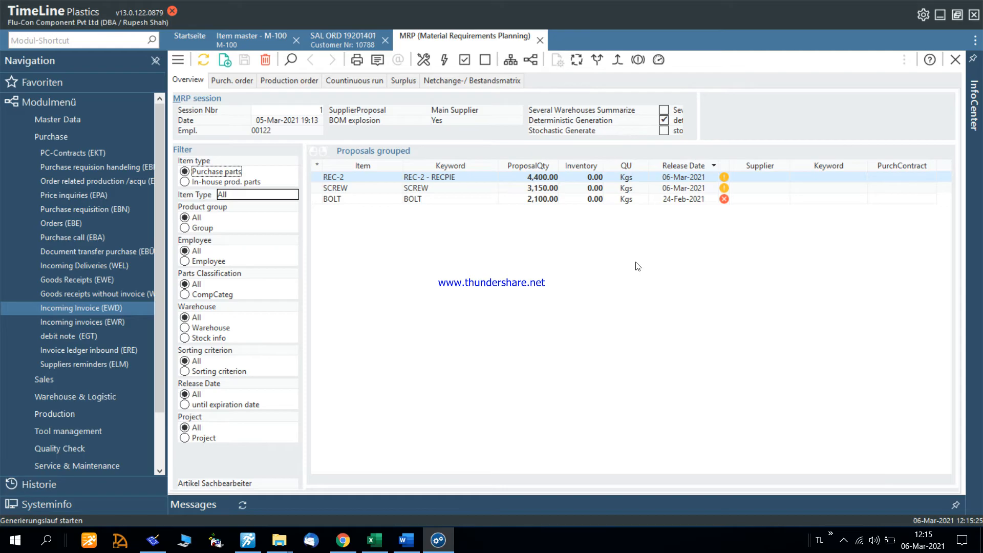
pyautogui.click(683, 201)
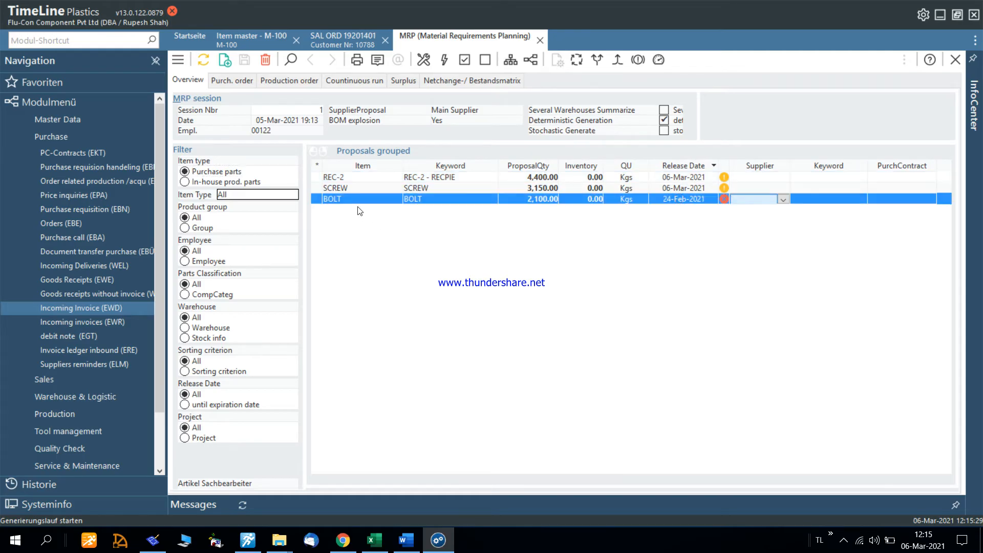
pyautogui.click(262, 42)
pyautogui.click(200, 83)
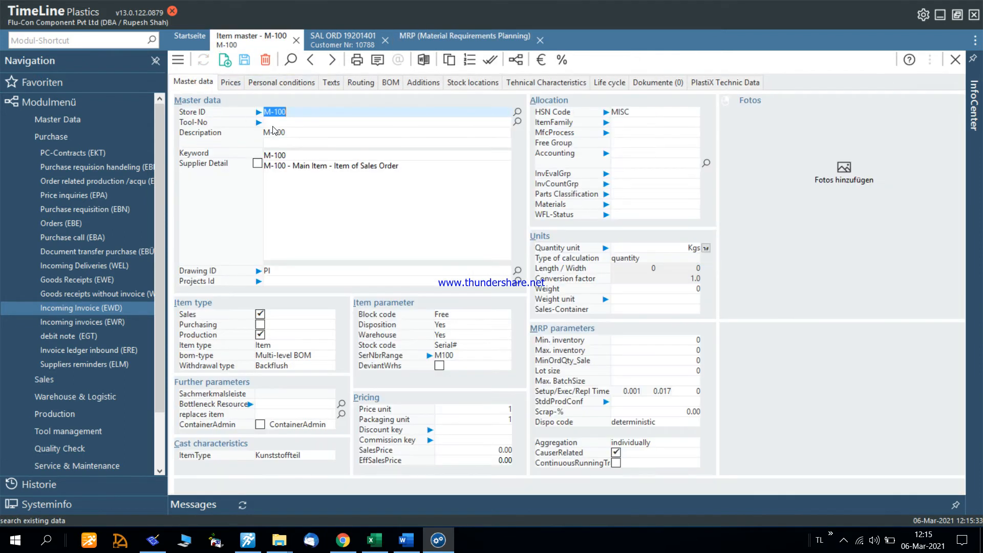
pyautogui.write('BOLT')
pyautogui.press('Return')
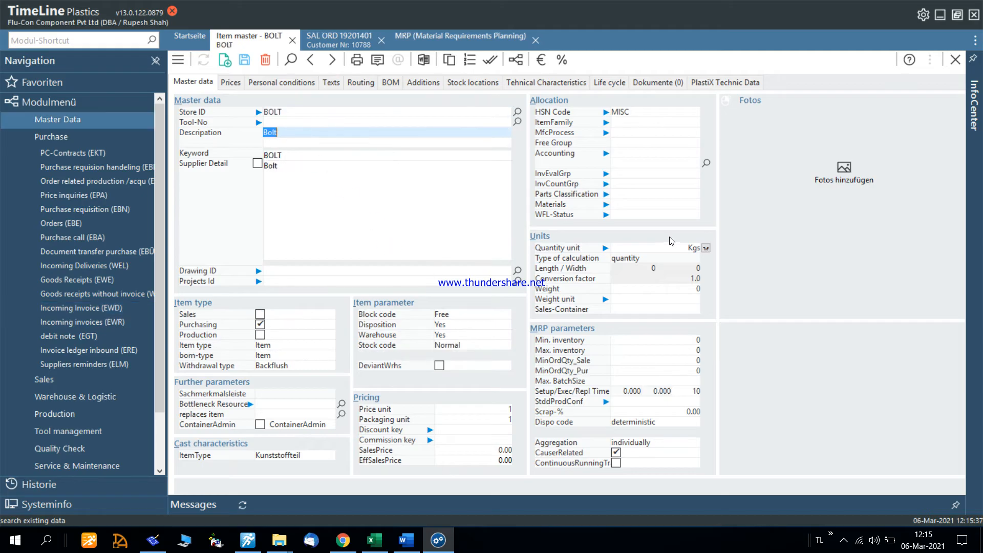
# Step: Check BOLT's replenishment time in the item master and the supplier choices of its MRP proposal
pyautogui.click(697, 392)
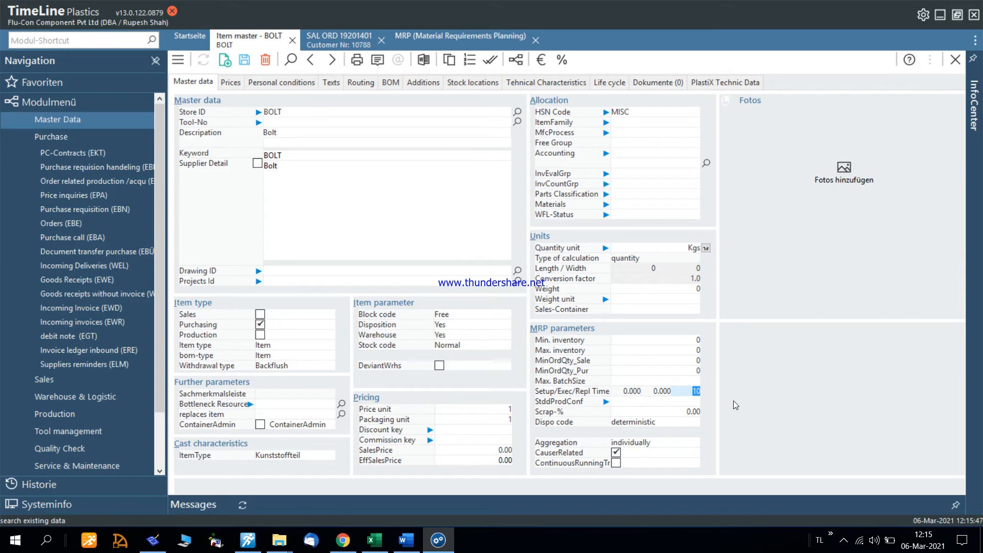
pyautogui.click(690, 394)
pyautogui.click(459, 38)
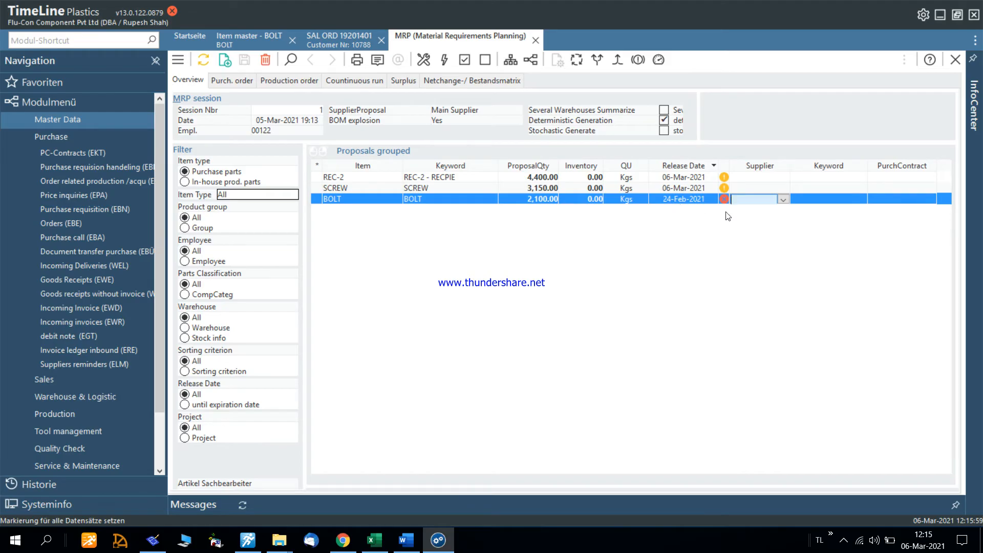
pyautogui.click(782, 200)
pyautogui.click(782, 200)
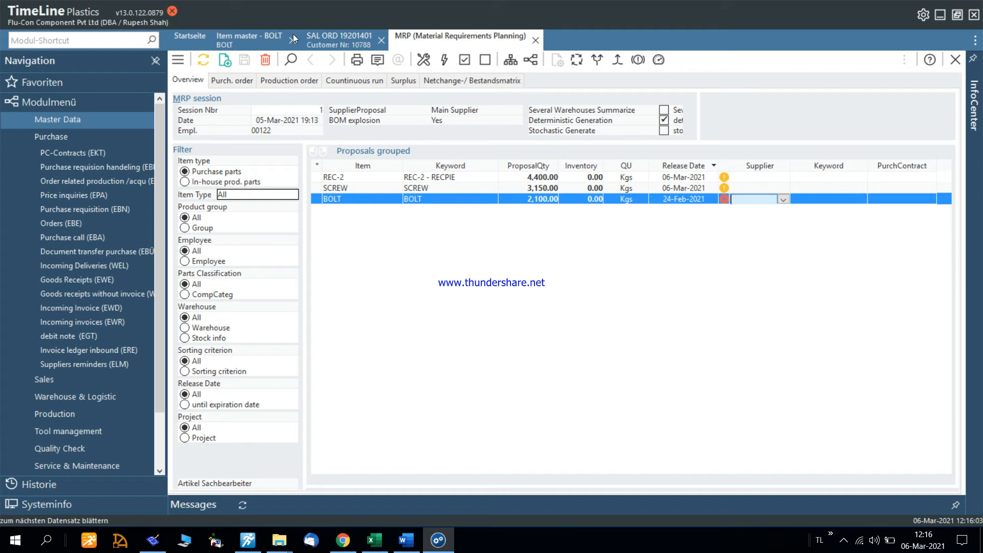
# Step: In item BOLT's personal conditions, search the suppliers and assign 5 STAR GALVANIZERS as the supplier
pyautogui.click(250, 36)
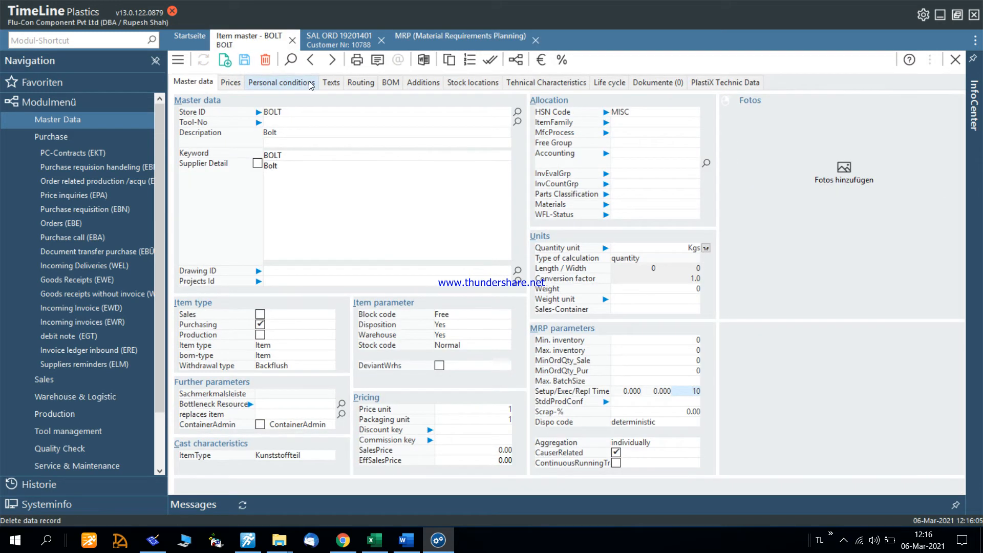
pyautogui.click(289, 87)
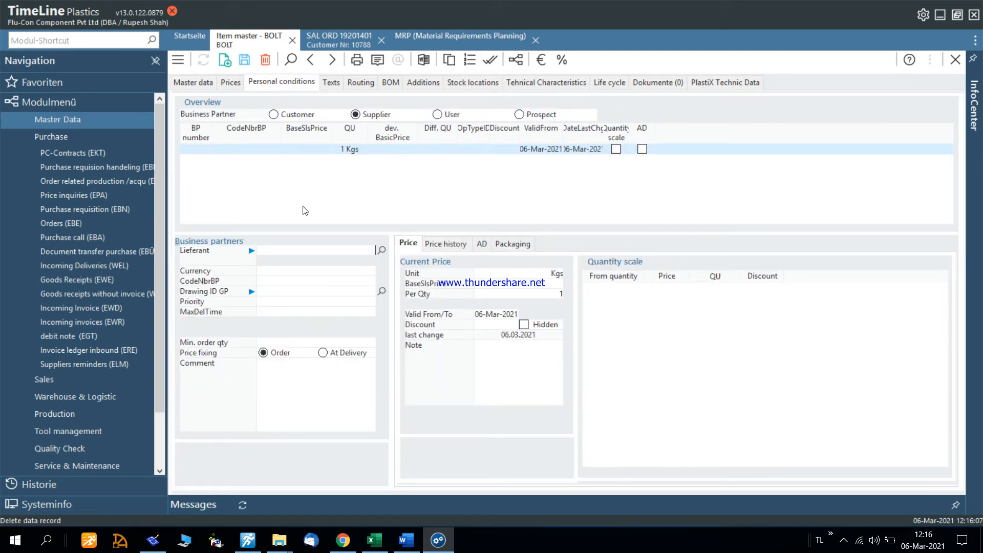
pyautogui.click(380, 254)
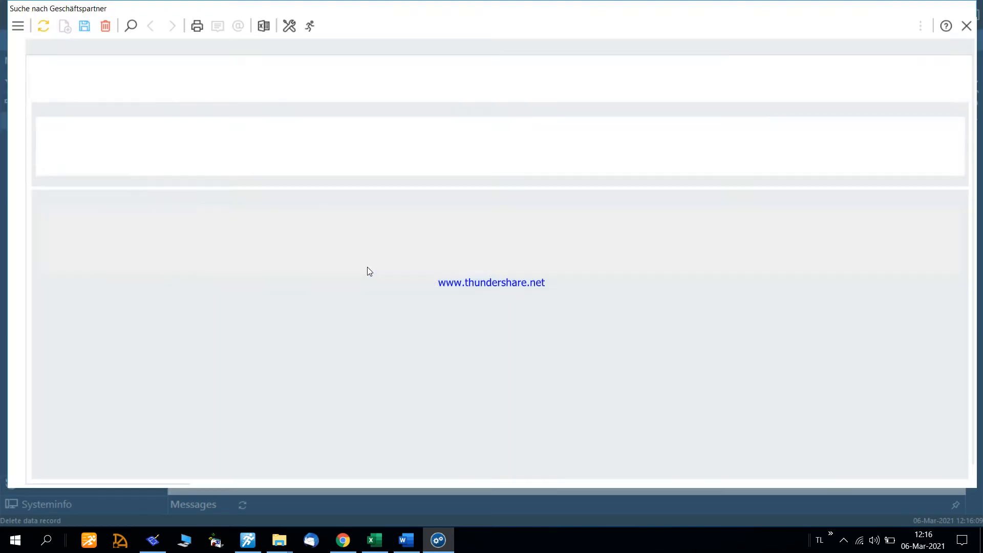
pyautogui.press('Return')
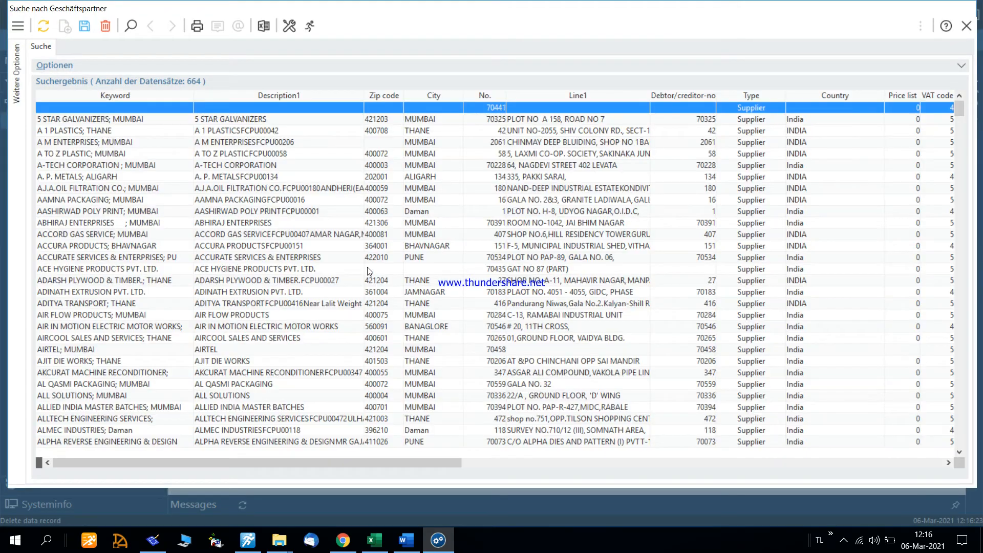
pyautogui.click(76, 118)
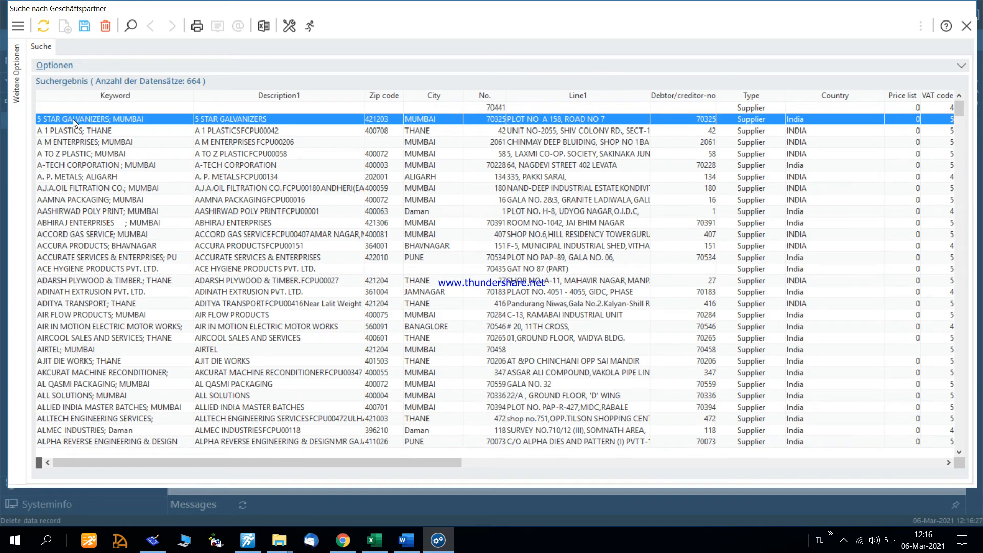
pyautogui.click(77, 132)
pyautogui.click(75, 119)
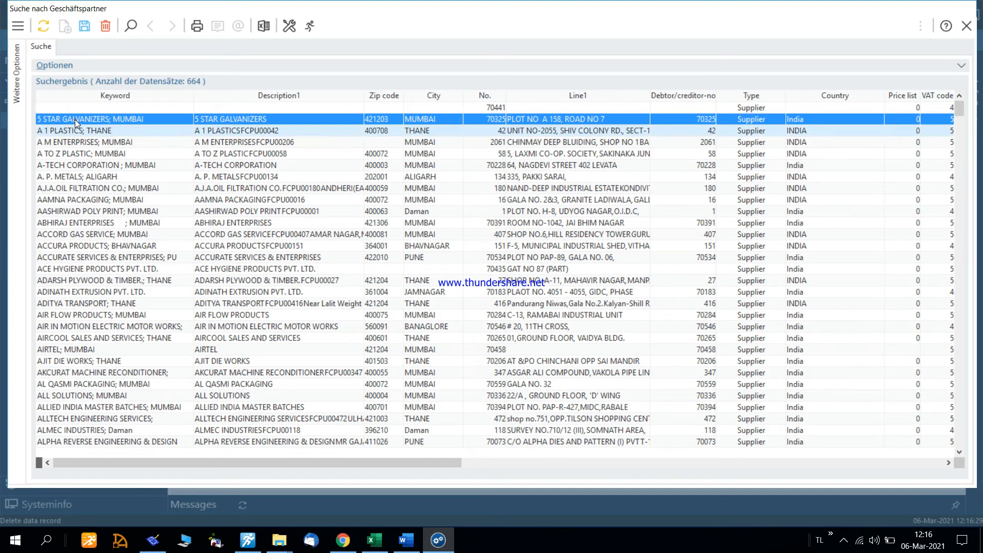
pyautogui.click(89, 154)
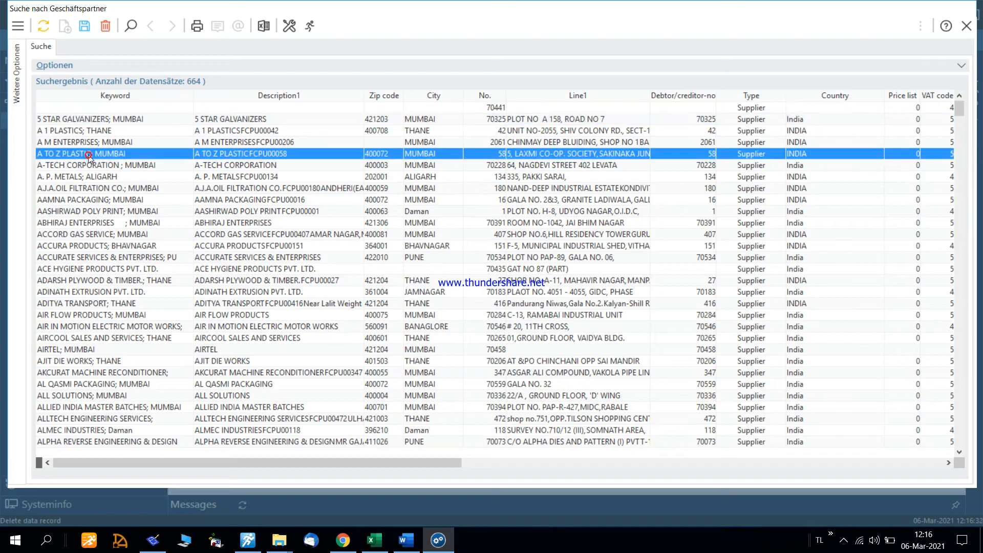
pyautogui.click(80, 121)
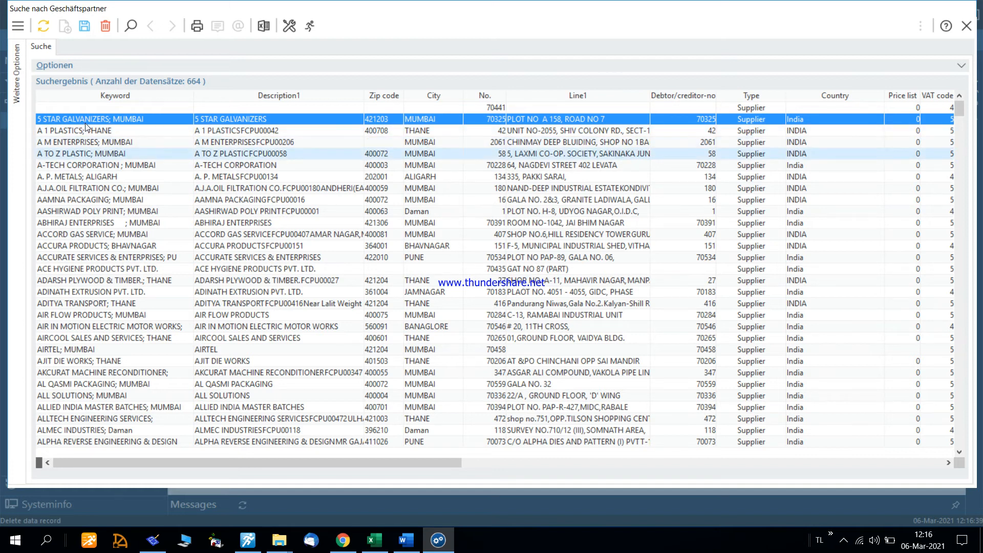
pyautogui.click(85, 154)
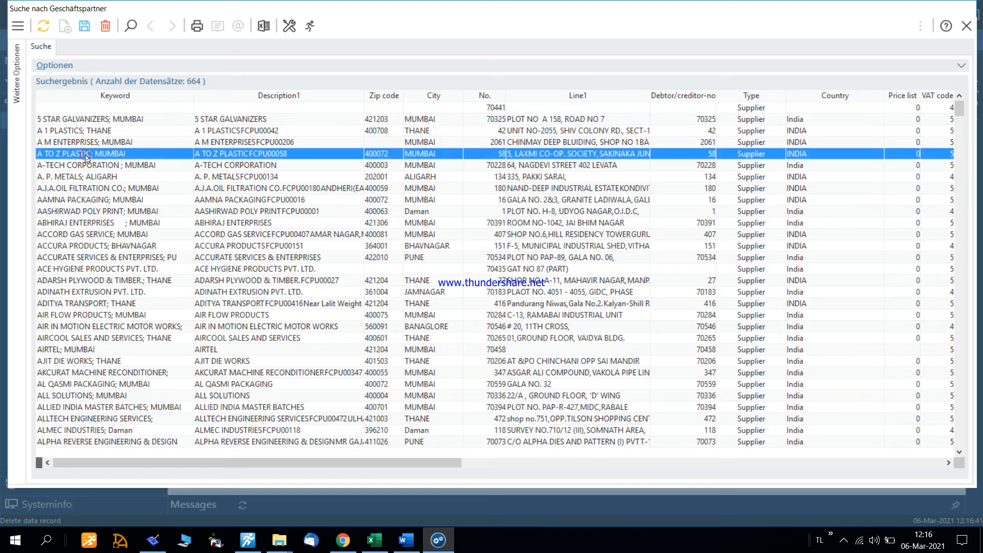
pyautogui.doubleClick(93, 123)
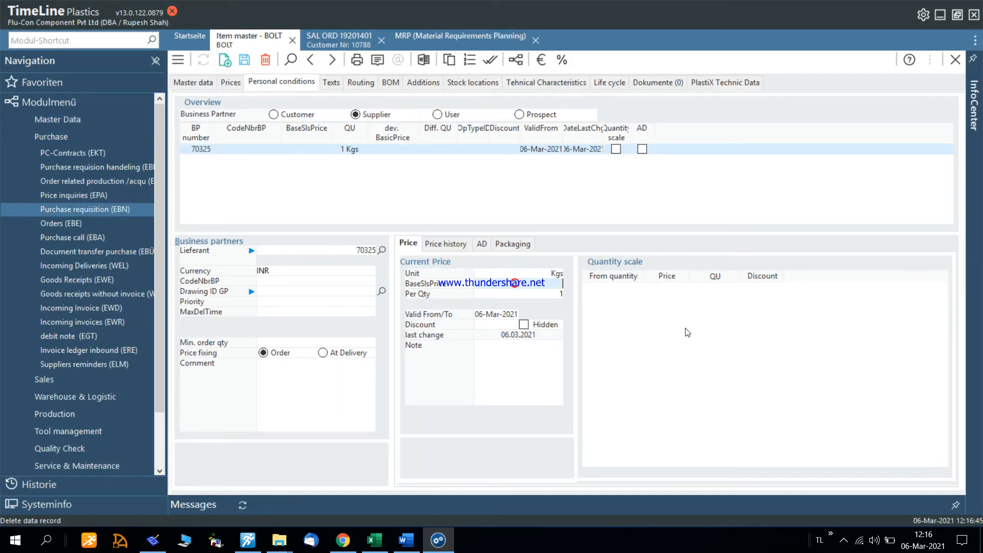
# Step: Set the supplier's base price to 1200 and add a quantity scale from 100 at price 120 with 2% discount
pyautogui.write('1200')
pyautogui.press('Tab')
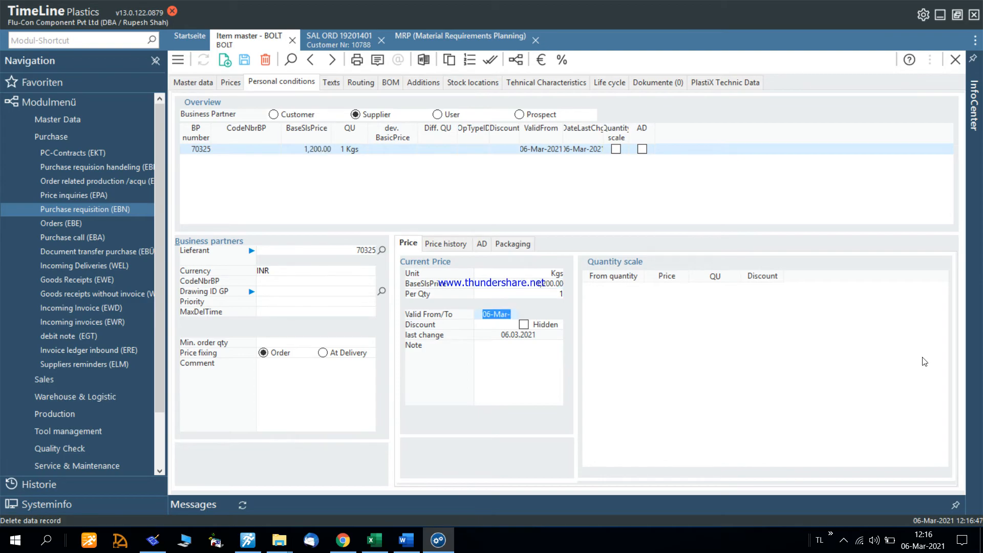
pyautogui.click(736, 385)
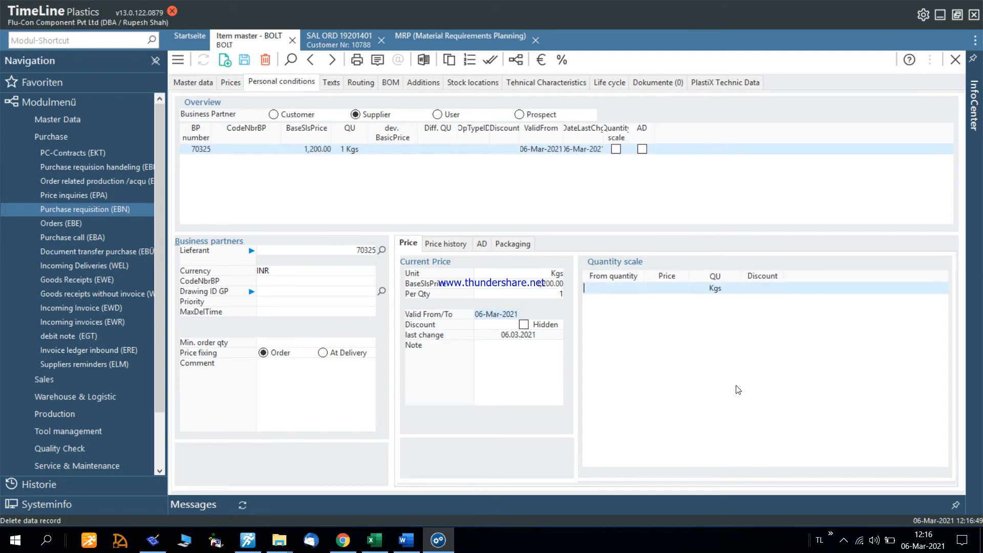
pyautogui.write('100')
pyautogui.press('Tab')
pyautogui.write('120')
pyautogui.press('Tab')
pyautogui.write('2')
pyautogui.press('Tab')
# Step: Add a second quantity scale from 500 at price 120 with 5% discount
pyautogui.write('500')
pyautogui.press('Tab')
pyautogui.write('120')
pyautogui.press('Tab')
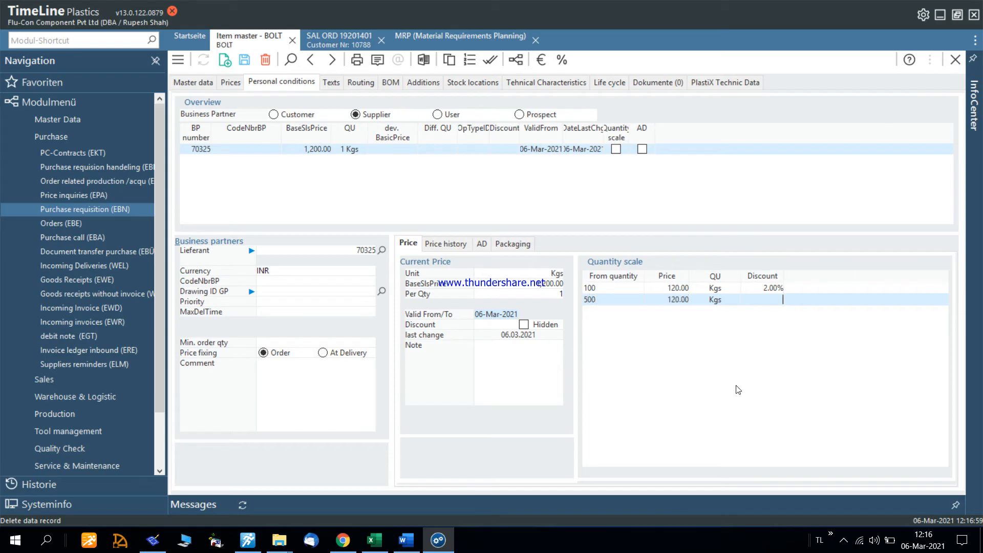
pyautogui.write('5')
# Step: Correct the first supplier's base price for BOLT to 120
pyautogui.click(546, 283)
pyautogui.write('120')
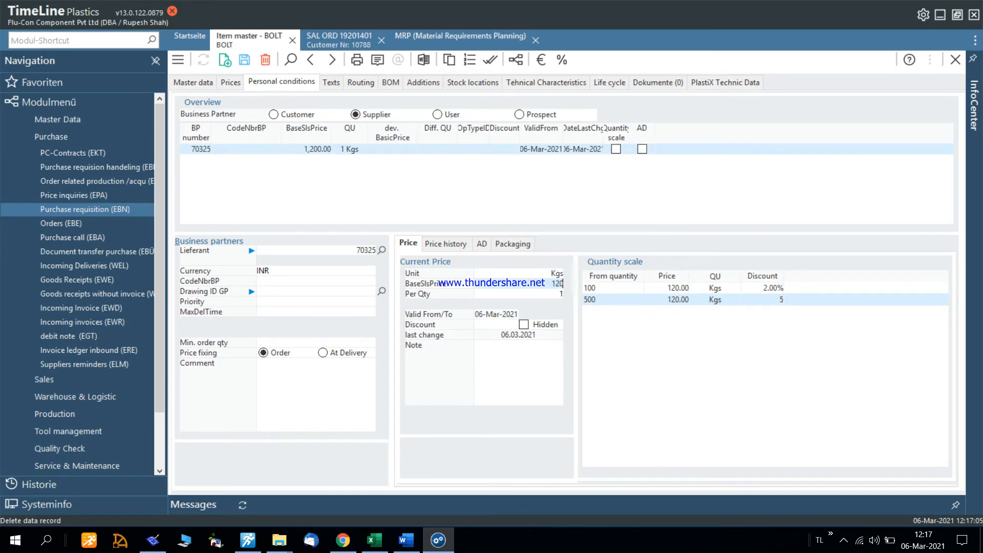
pyautogui.press('Tab')
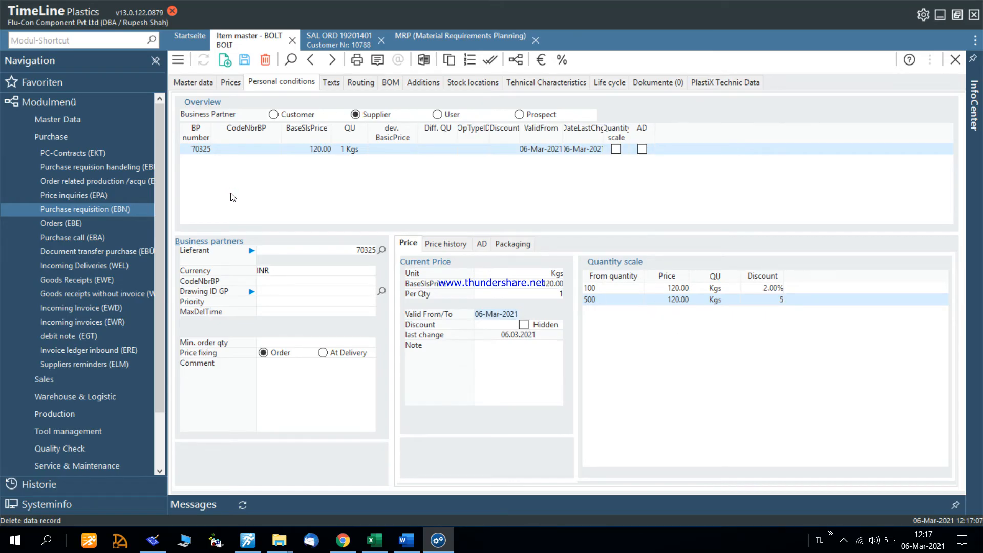
pyautogui.click(266, 307)
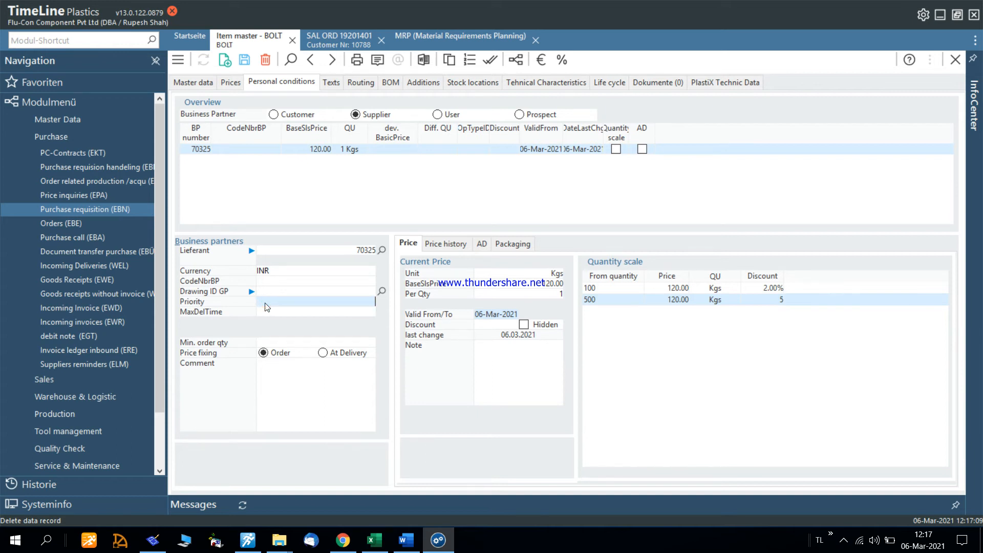
# Step: Add STAR WOOD WORKS as a second supplier in BOLT's personal conditions, with supplier item number 12000
pyautogui.doubleClick(248, 177)
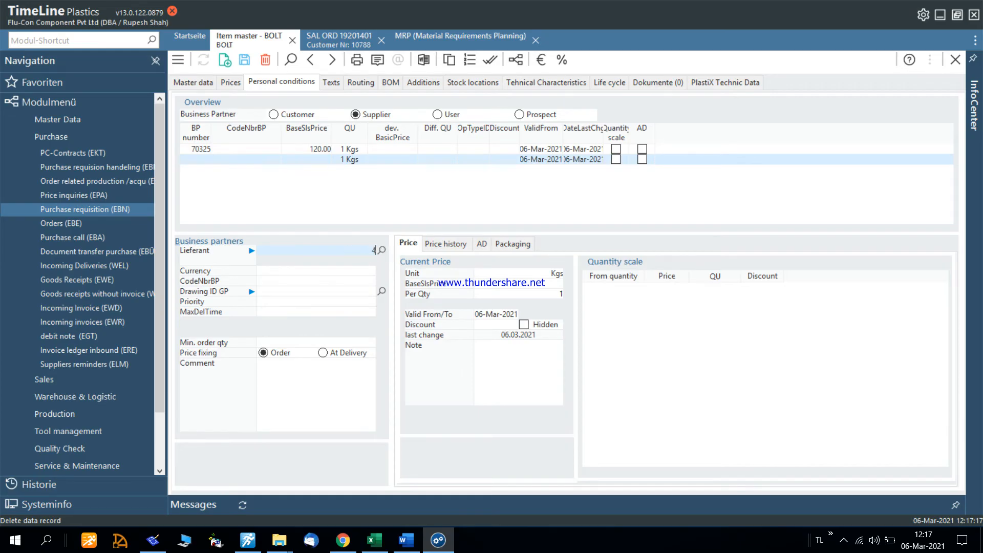
pyautogui.write('70324')
pyautogui.press('Tab')
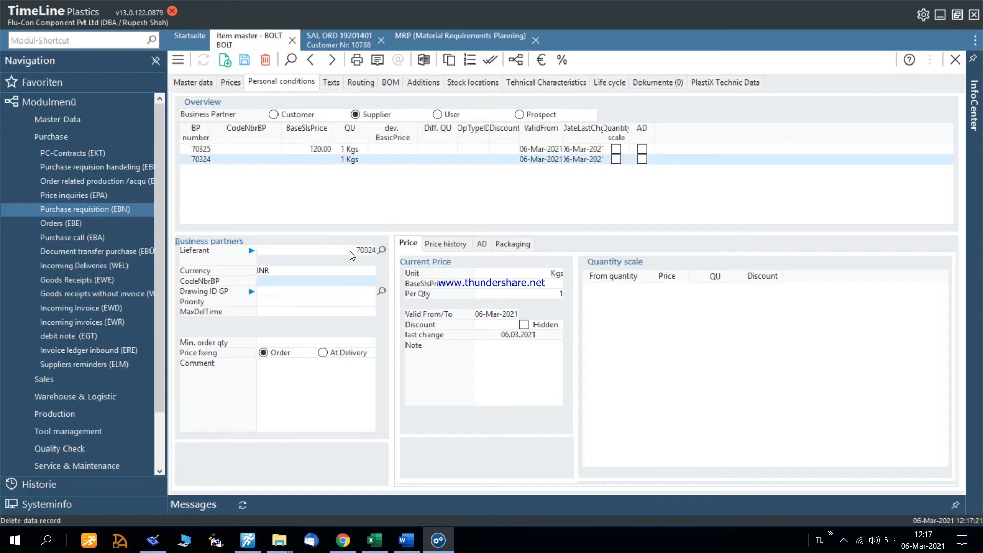
pyautogui.write('12000')
pyautogui.press('Tab')
pyautogui.press('Tab')
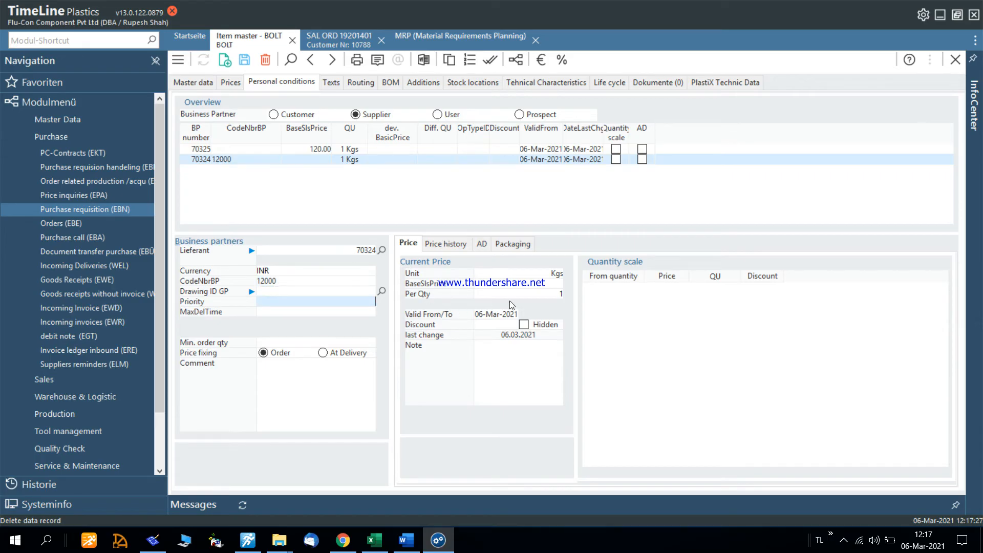
# Step: Set the second supplier's base price to 1500 and save the BOLT item record
pyautogui.click(522, 285)
pyautogui.write('1500')
pyautogui.press('Tab')
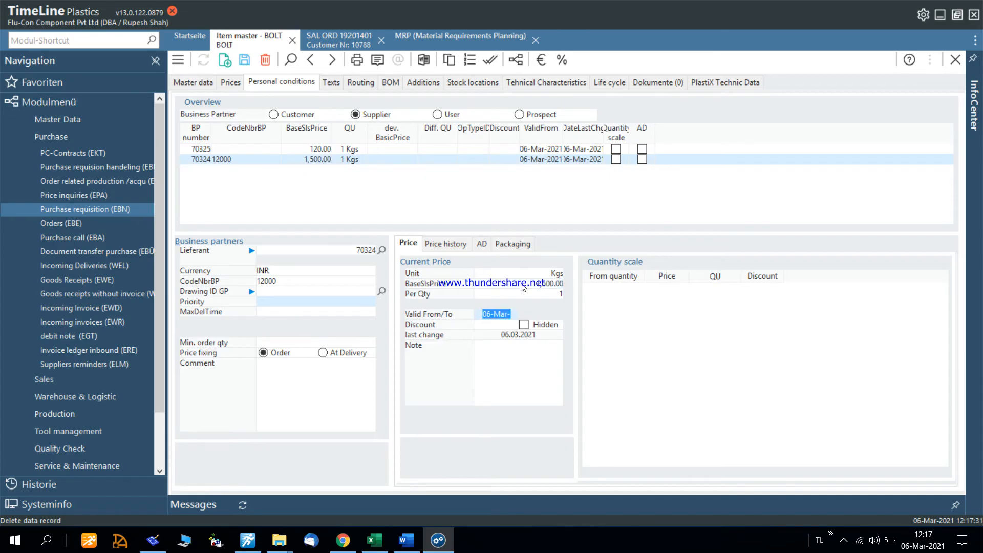
pyautogui.hotkey('ctrl', 's')
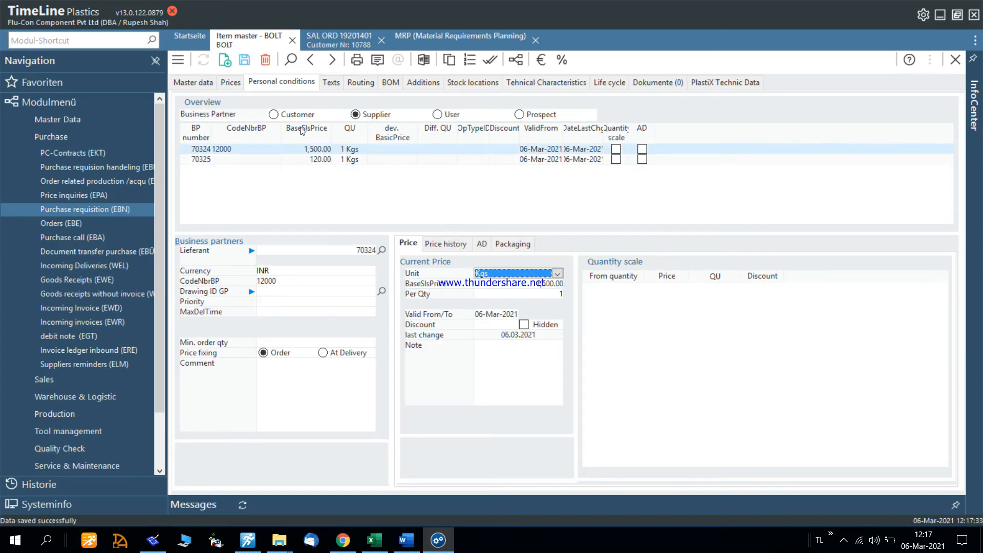
pyautogui.click(198, 82)
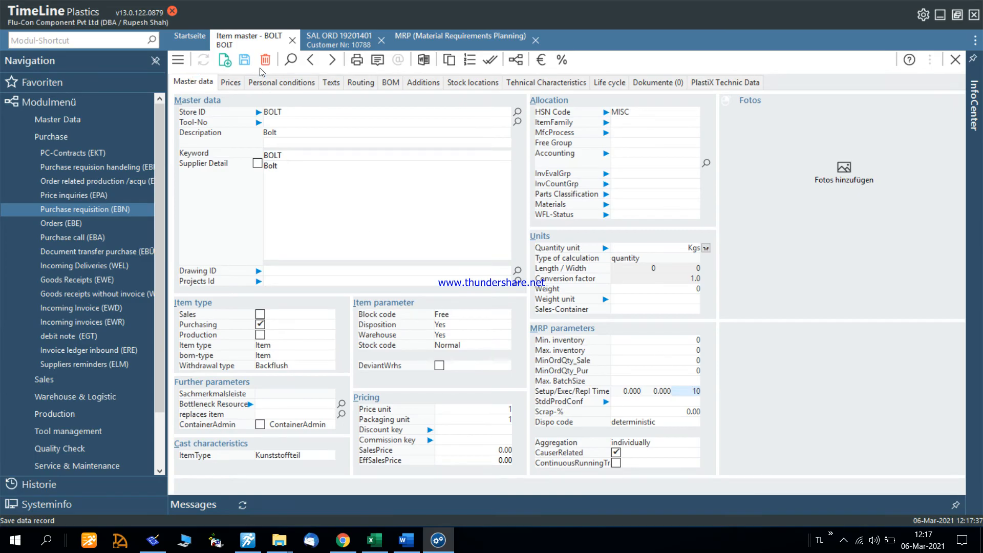
pyautogui.click(244, 60)
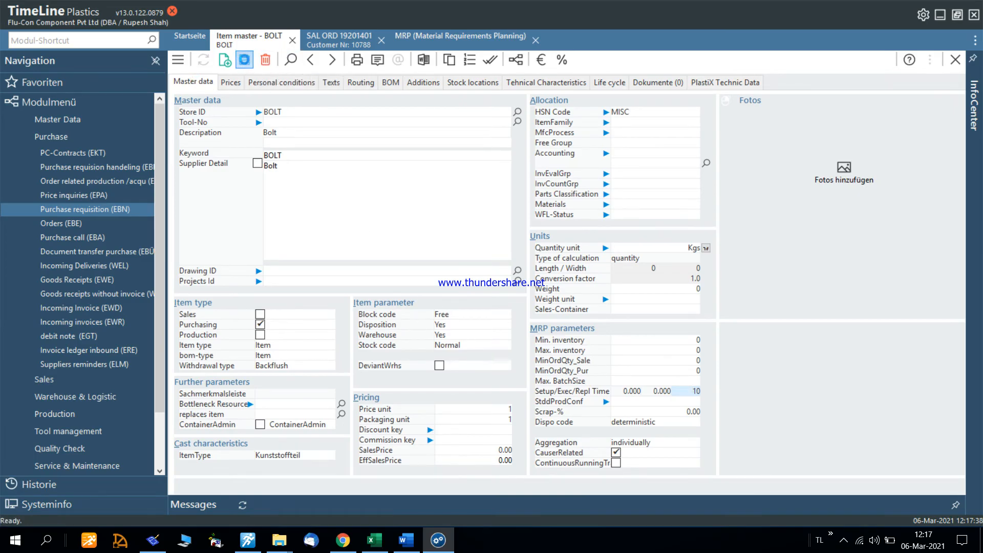
# Step: Transfer the BOLT proposal into a purchase order, taking over the 200-quantity line with STAR WOOD WORKS as supplier
pyautogui.click(455, 37)
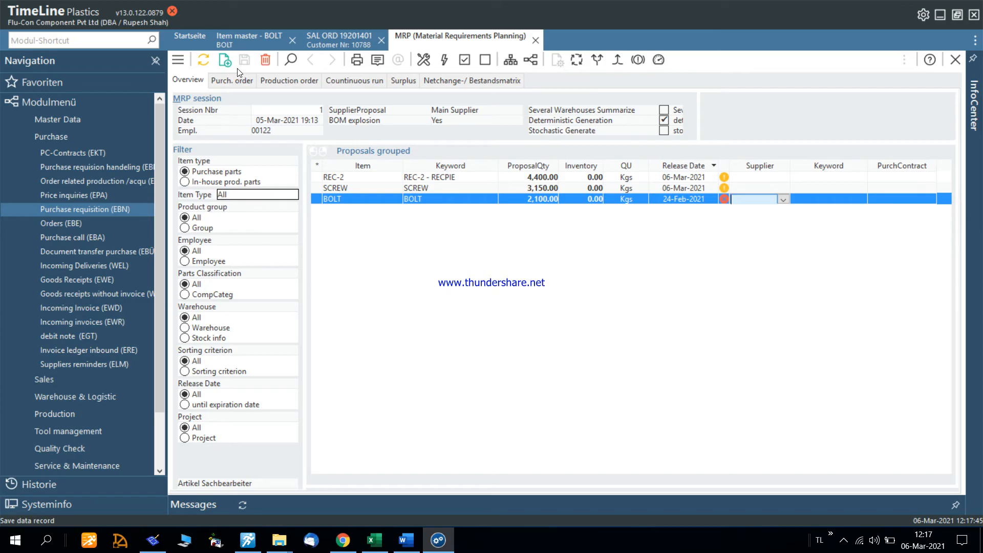
pyautogui.rightClick(436, 199)
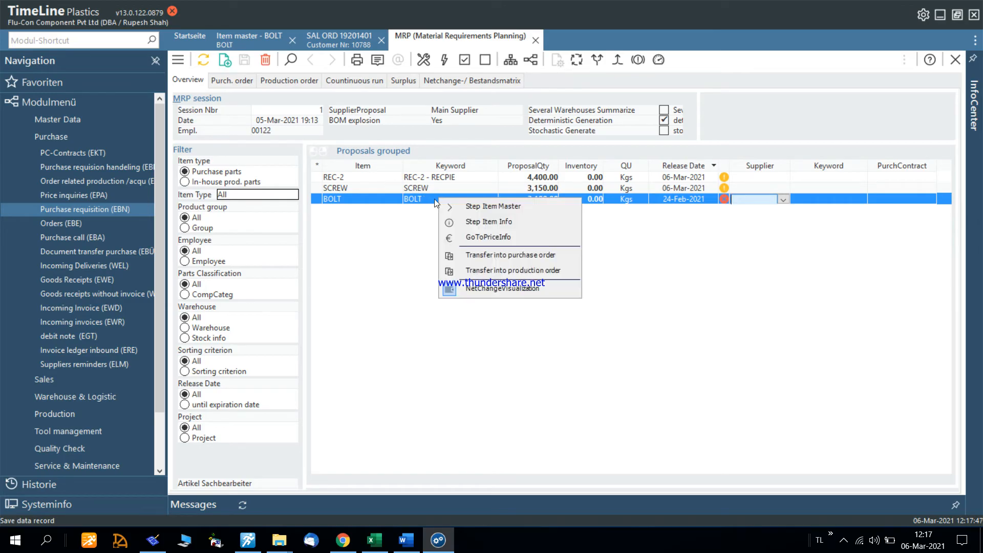
pyautogui.click(471, 255)
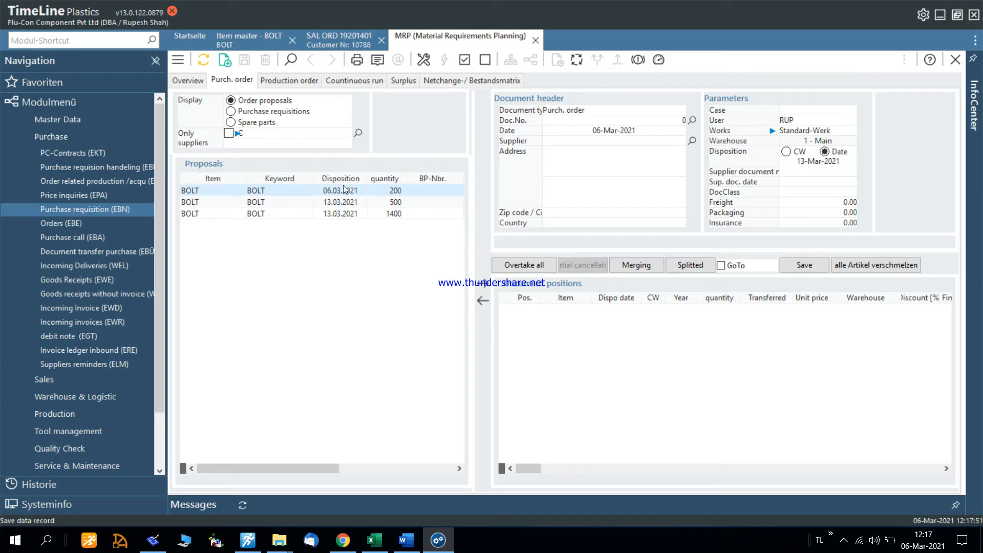
pyautogui.click(298, 193)
pyautogui.moveTo(584, 340); pyautogui.dragTo(585, 341)
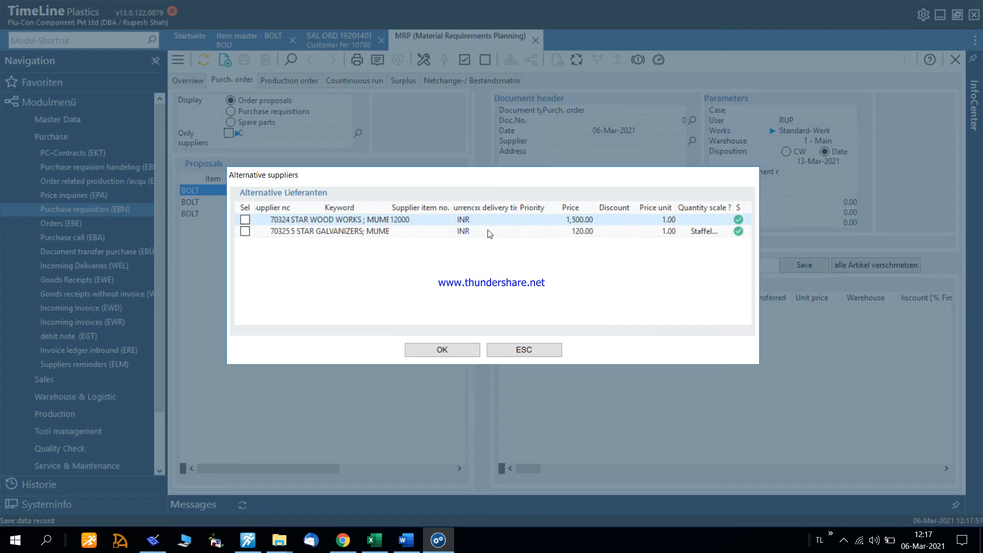
pyautogui.click(245, 219)
pyautogui.click(444, 348)
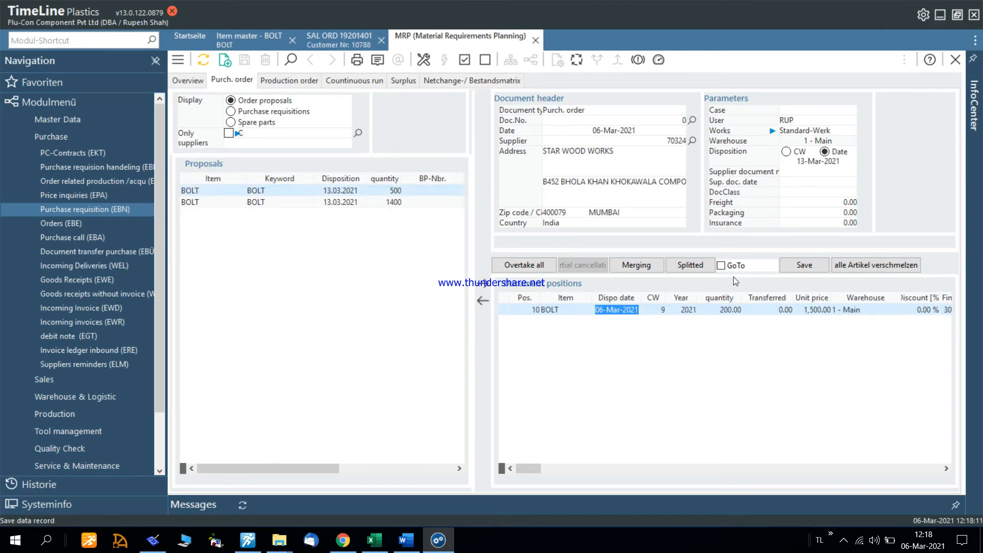
# Step: Enable GoTo, replace the open BOLT item record with a blank new record, and save the purchase order from MRP
pyautogui.click(721, 266)
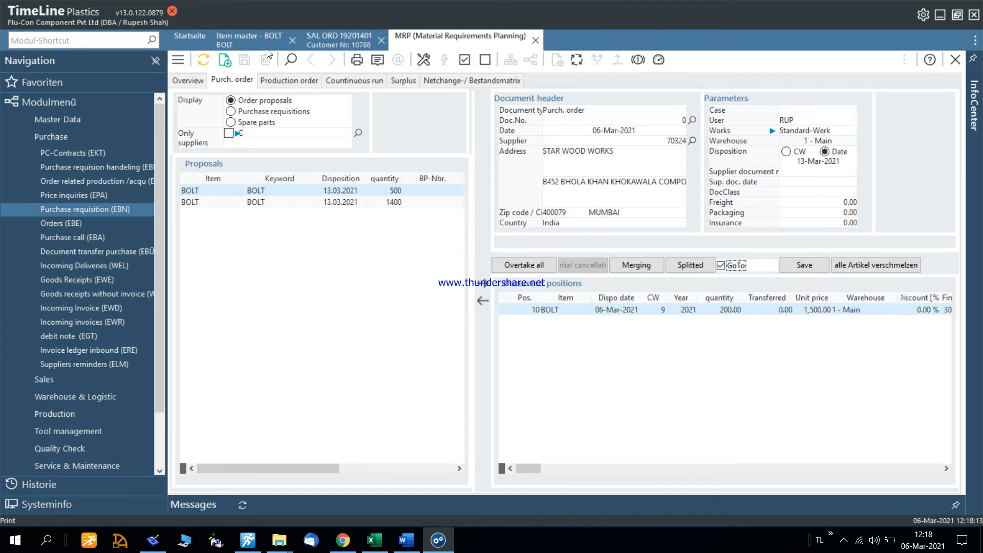
pyautogui.click(249, 41)
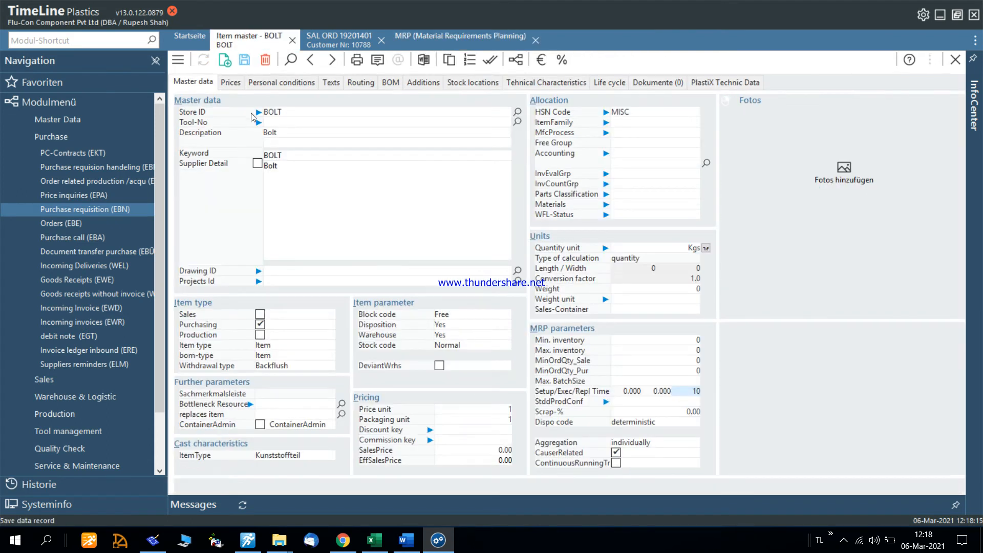
pyautogui.click(290, 114)
pyautogui.click(224, 60)
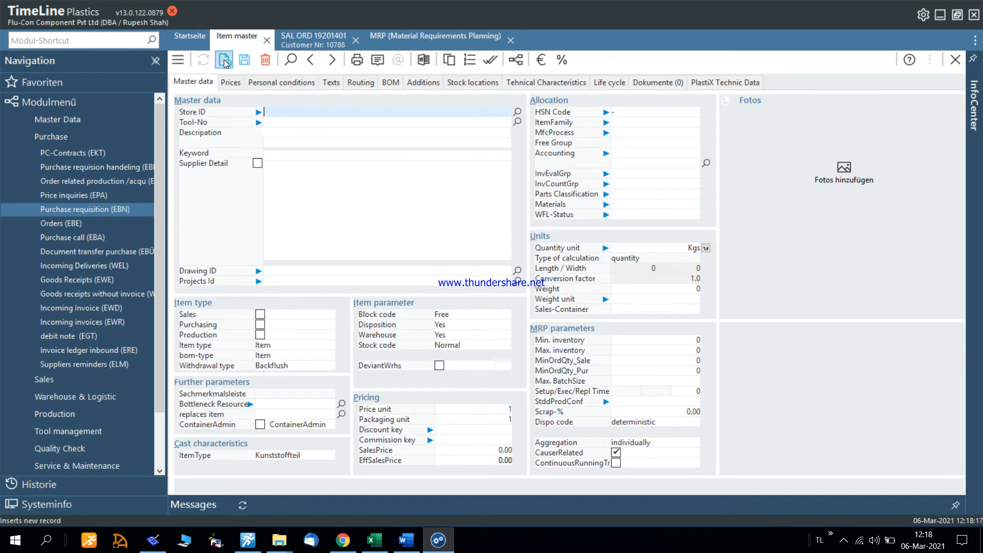
pyautogui.click(436, 39)
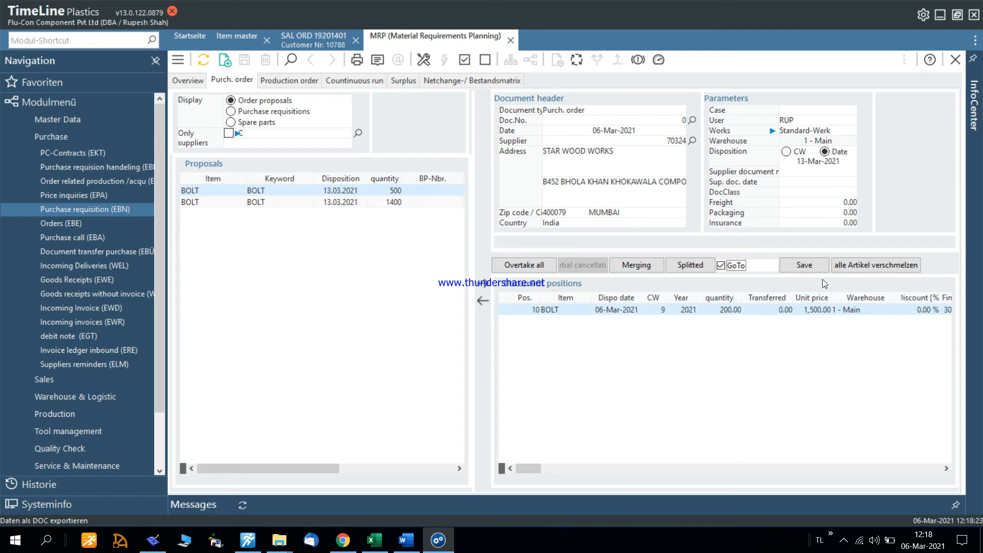
pyautogui.click(815, 264)
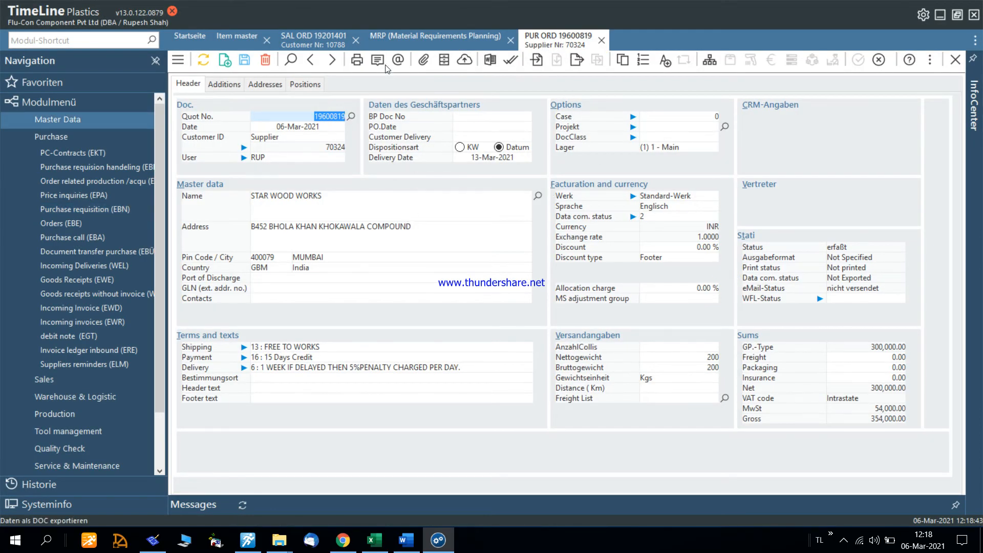
# Step: Examine the BOLT position's quantity and price details in the new purchase order
pyautogui.click(403, 39)
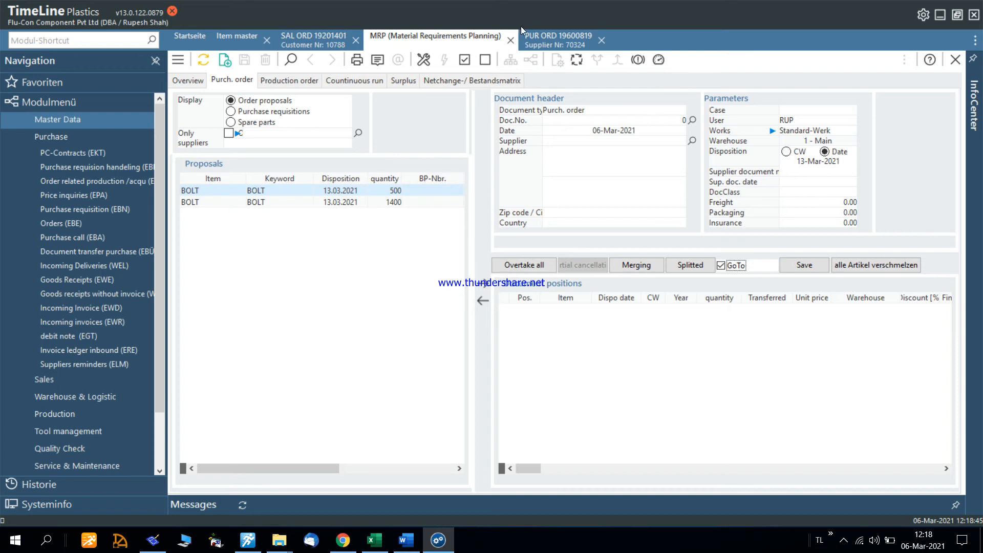
pyautogui.click(539, 36)
pyautogui.click(306, 84)
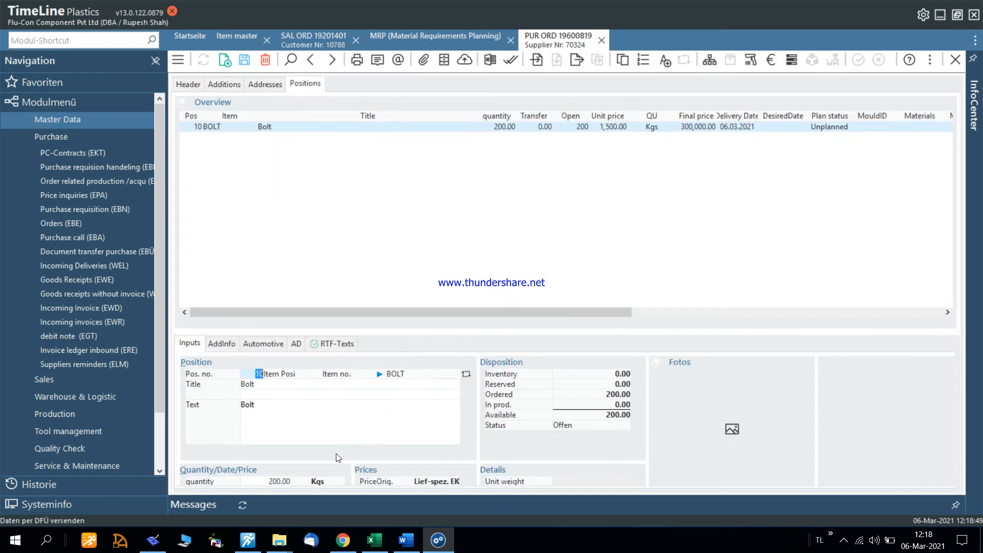
pyautogui.click(270, 481)
pyautogui.scroll(-2, 322, 421)
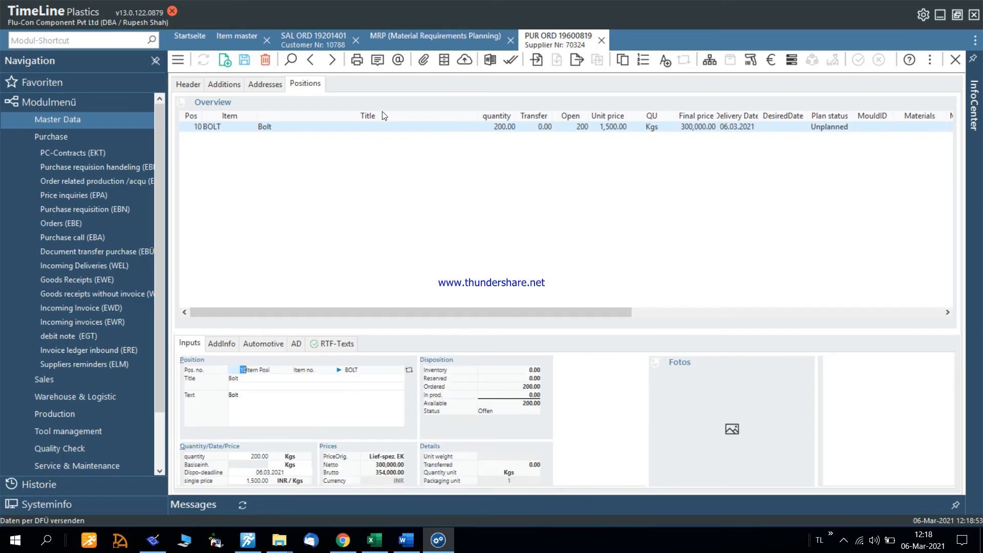
# Step: Regenerate the MRP run from its overview with the default run options
pyautogui.click(422, 33)
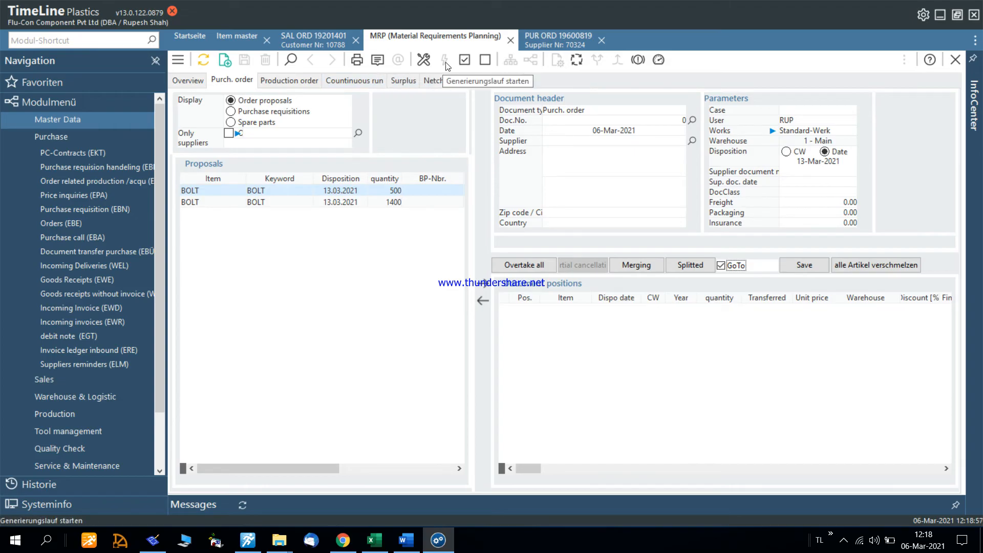
pyautogui.click(188, 80)
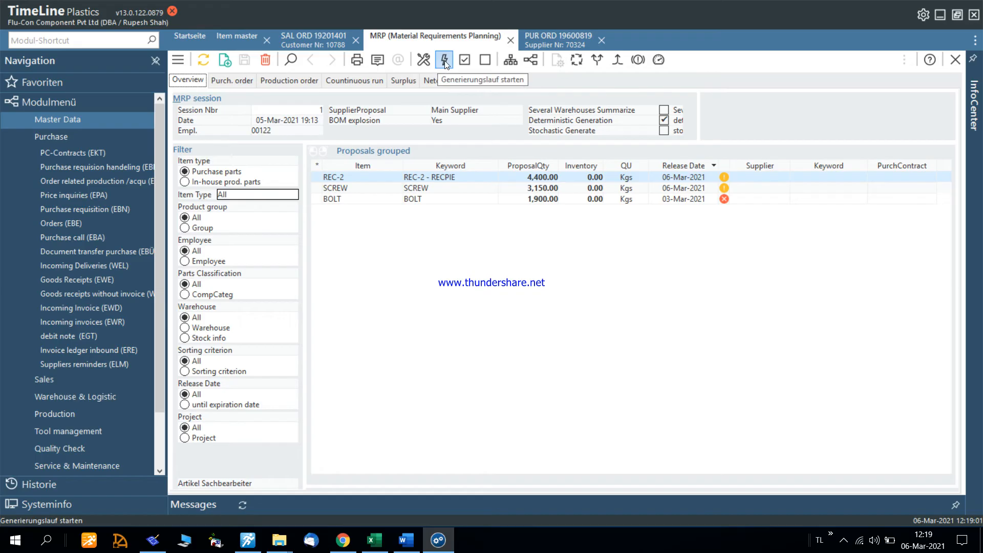
pyautogui.click(444, 60)
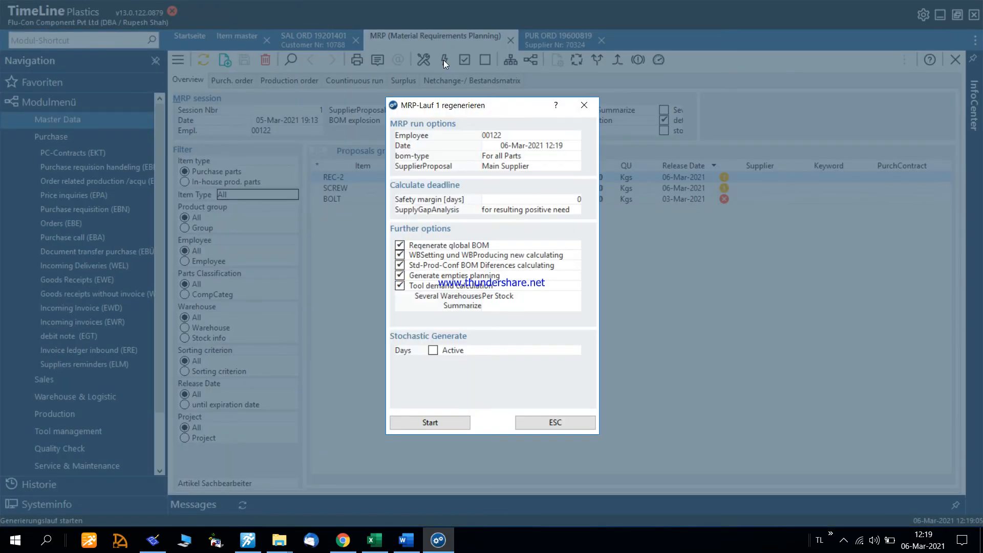
pyautogui.click(429, 422)
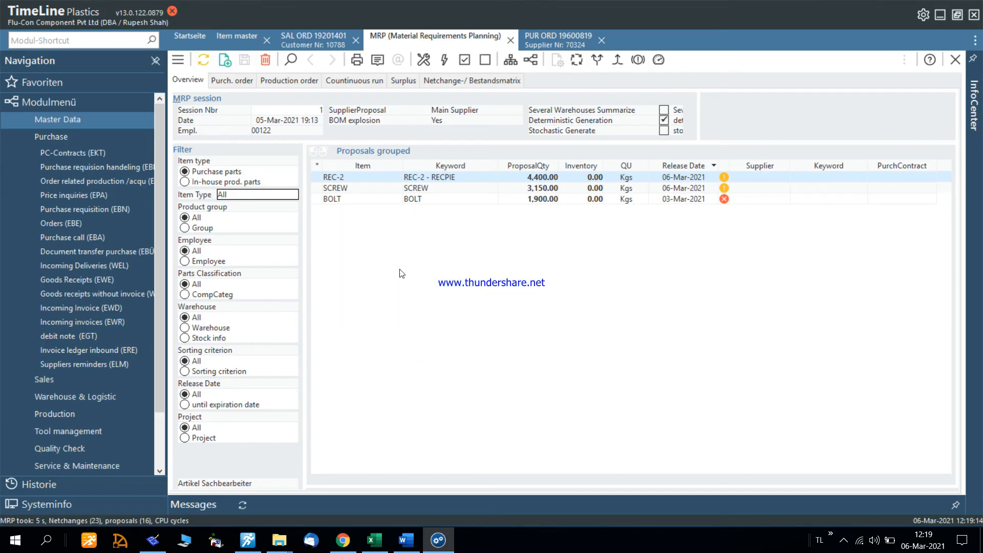
# Step: Examine the NetChange display for BOLT to check how the purchase order offsets its demand
pyautogui.click(534, 200)
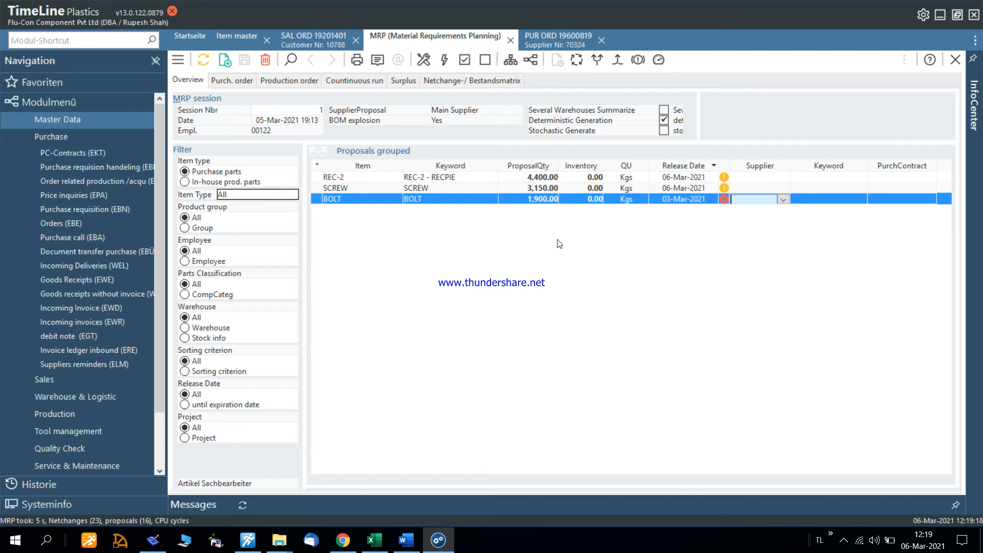
pyautogui.rightClick(530, 199)
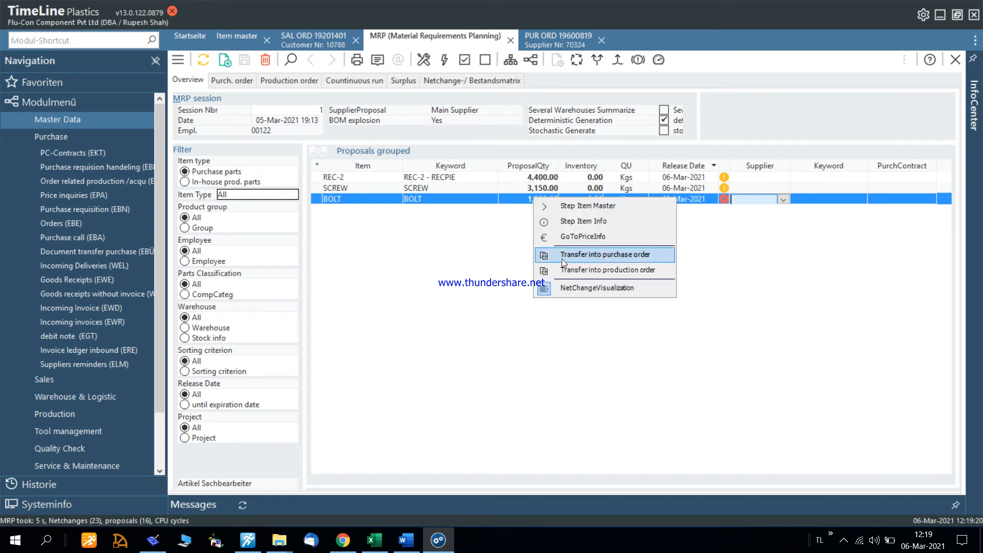
pyautogui.click(572, 287)
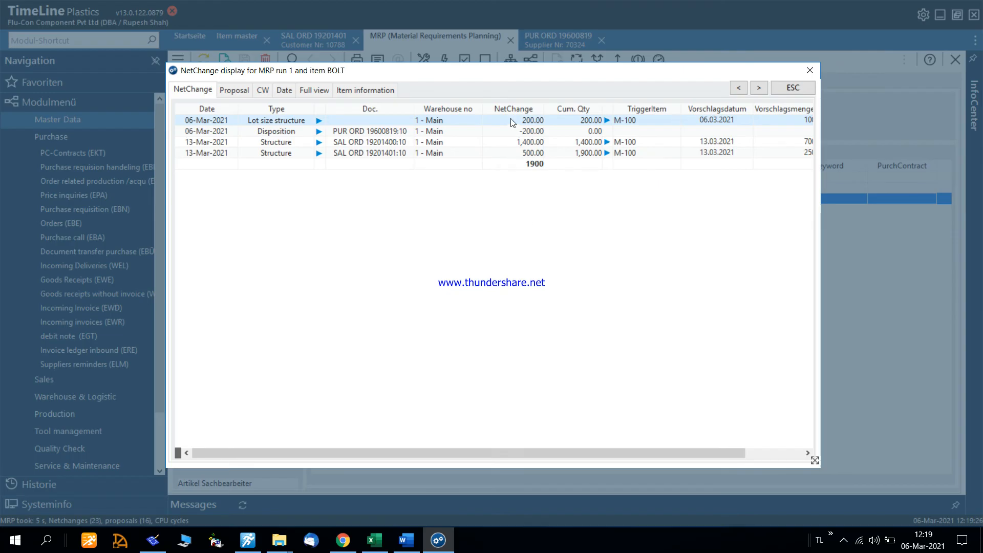
pyautogui.click(514, 134)
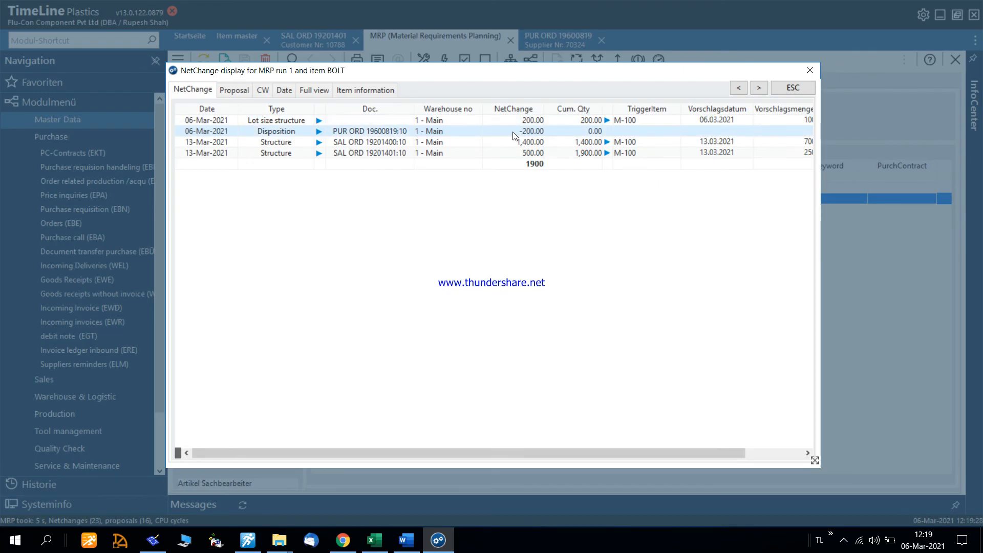
pyautogui.click(791, 87)
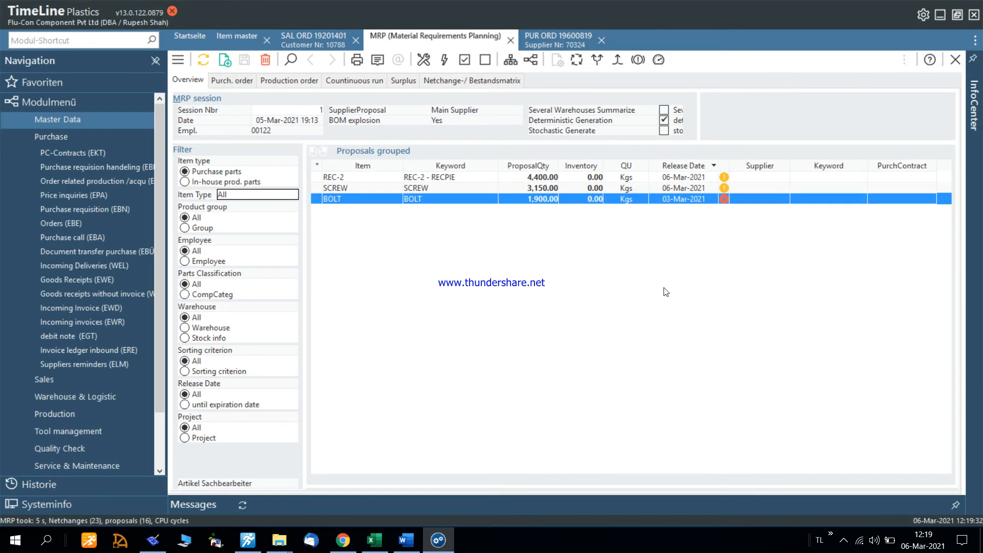
# Step: Open the manual stock booking module (LLB) and choose Opening Stock as the booking definition
pyautogui.click(88, 40)
pyautogui.write('LLB')
pyautogui.press('Return')
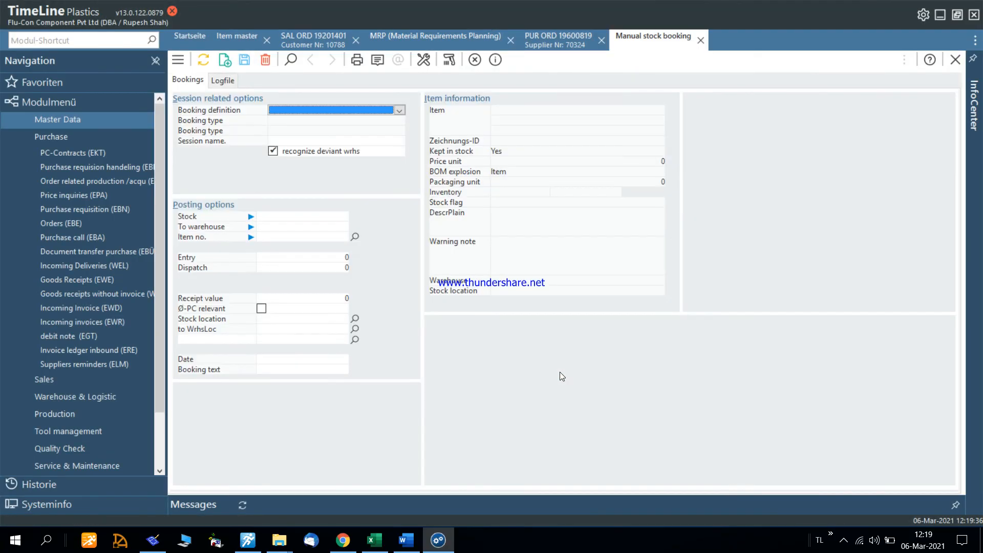
pyautogui.click(343, 109)
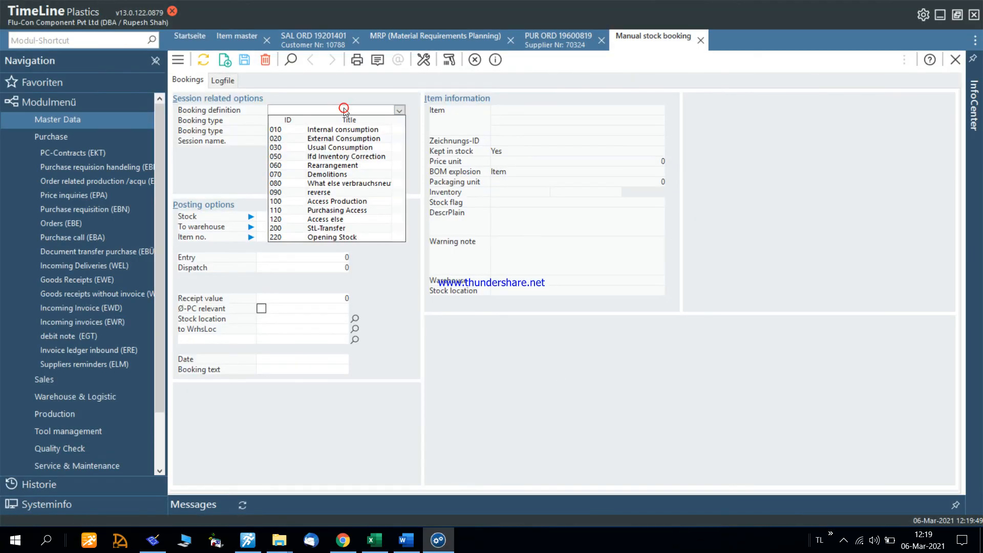
pyautogui.click(333, 237)
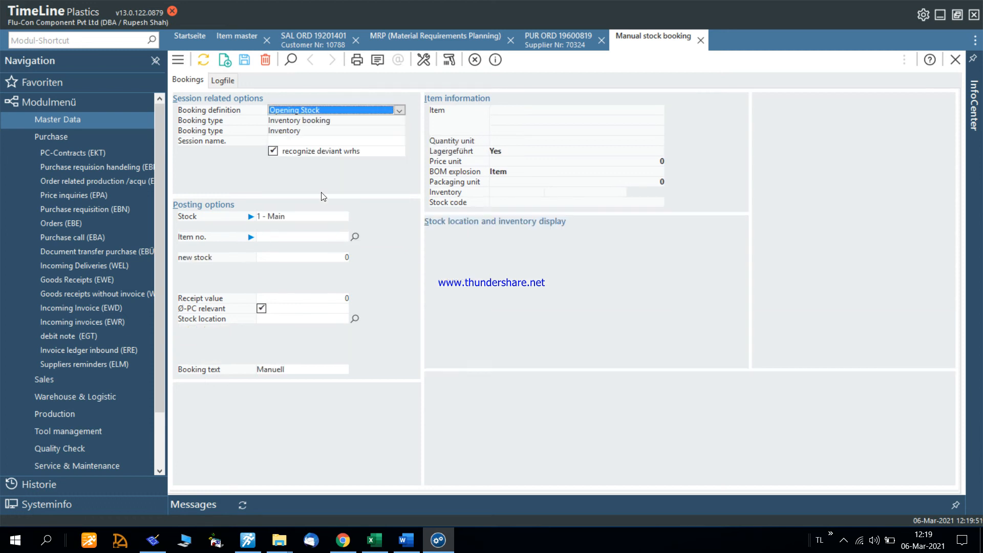
# Step: Book BOLT's opening stock as 500 Kgs in warehouse 1 - Main at stock location 1250
pyautogui.click(284, 236)
pyautogui.write('BOLT')
pyautogui.press('Return')
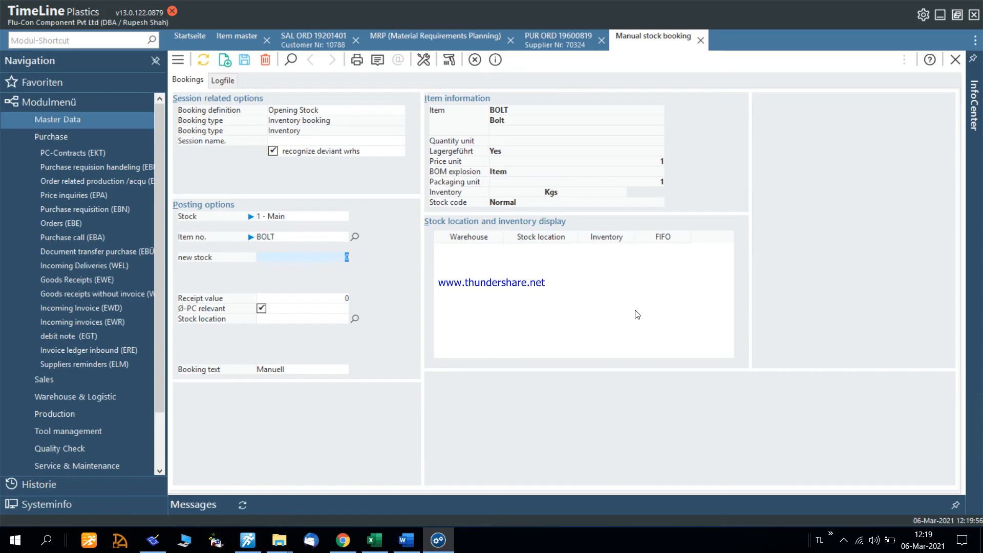
pyautogui.write('5000')
pyautogui.press('Return')
pyautogui.press('Return')
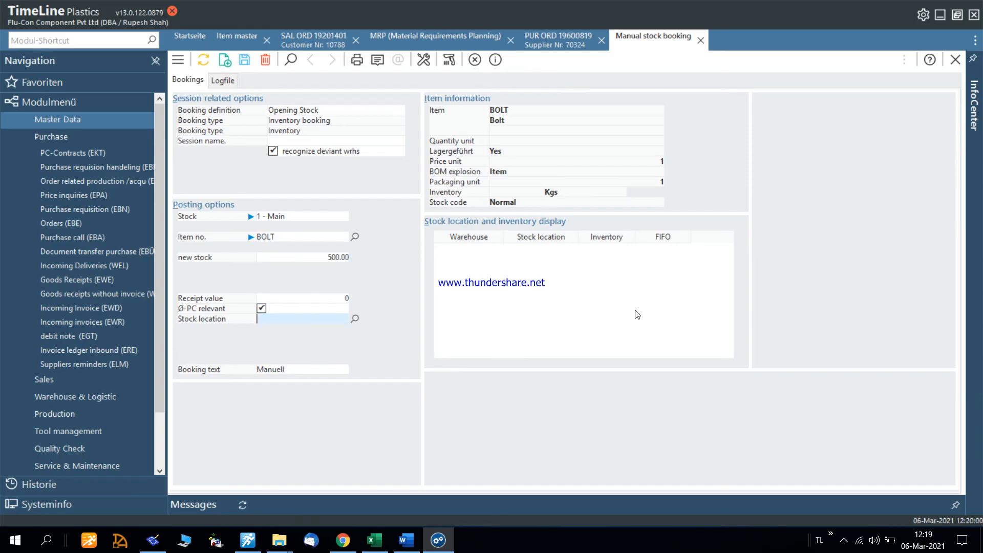
pyautogui.write('1250')
pyautogui.press('Return')
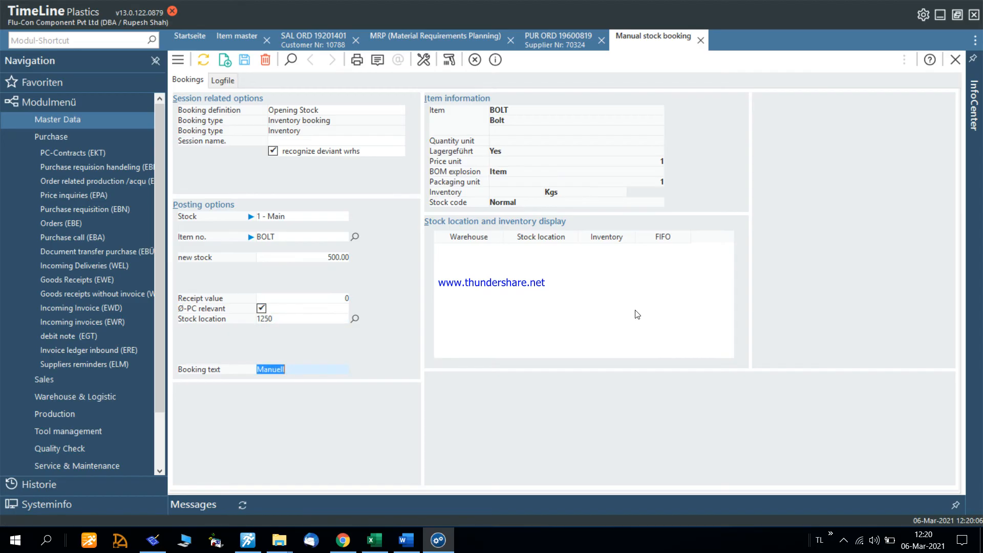
pyautogui.press('Return')
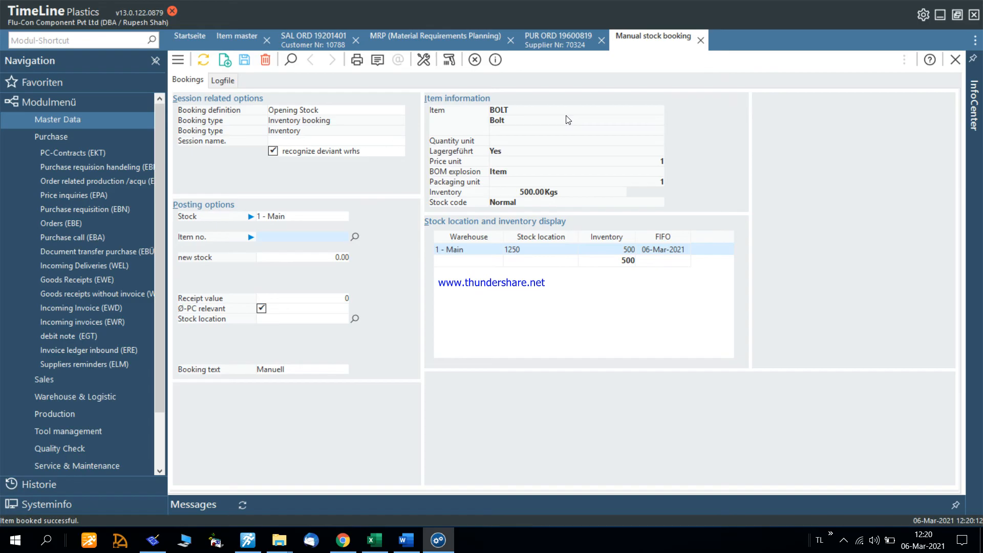
# Step: Regenerate the MRP run with the default options to take BOLT's booked opening stock into account
pyautogui.click(428, 36)
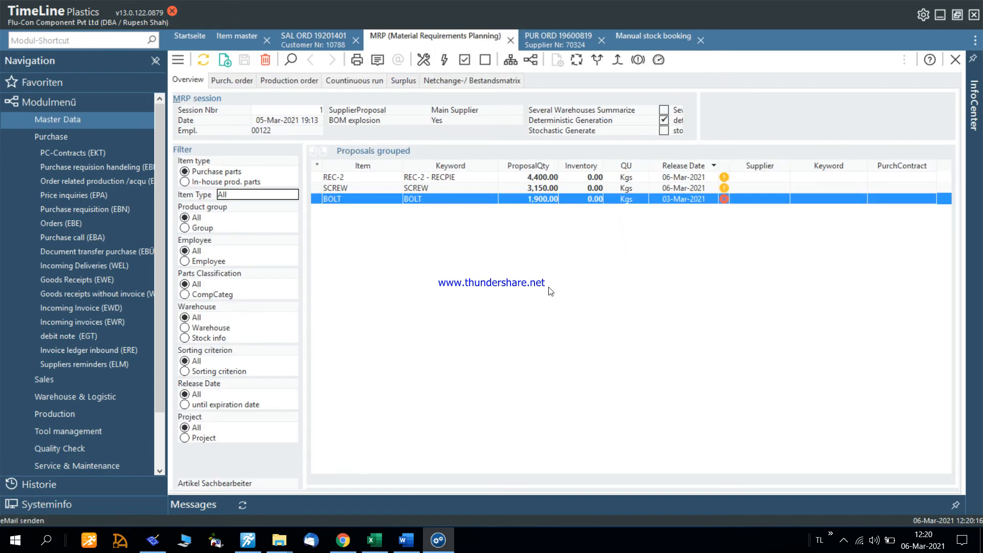
pyautogui.click(444, 61)
pyautogui.moveTo(483, 102); pyautogui.dragTo(792, 66)
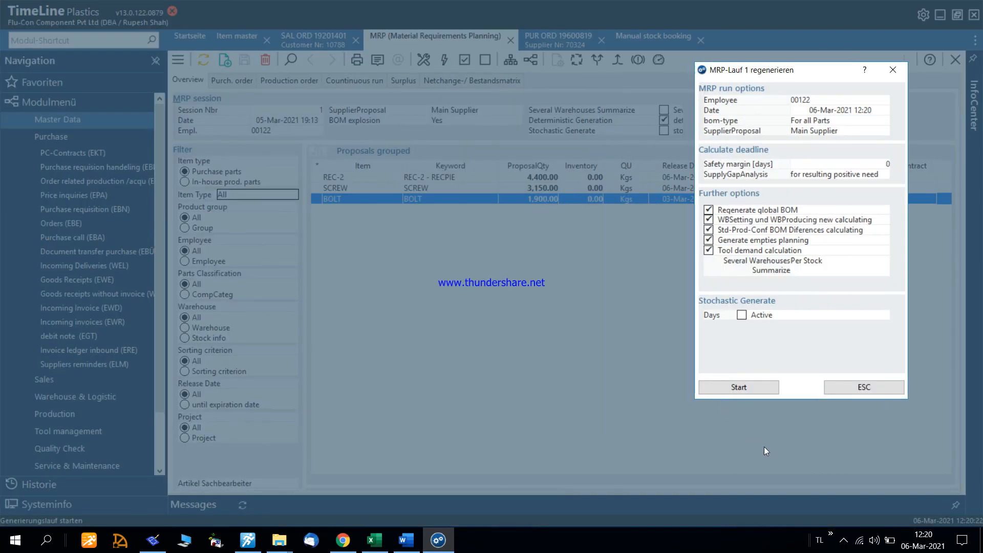
pyautogui.click(752, 387)
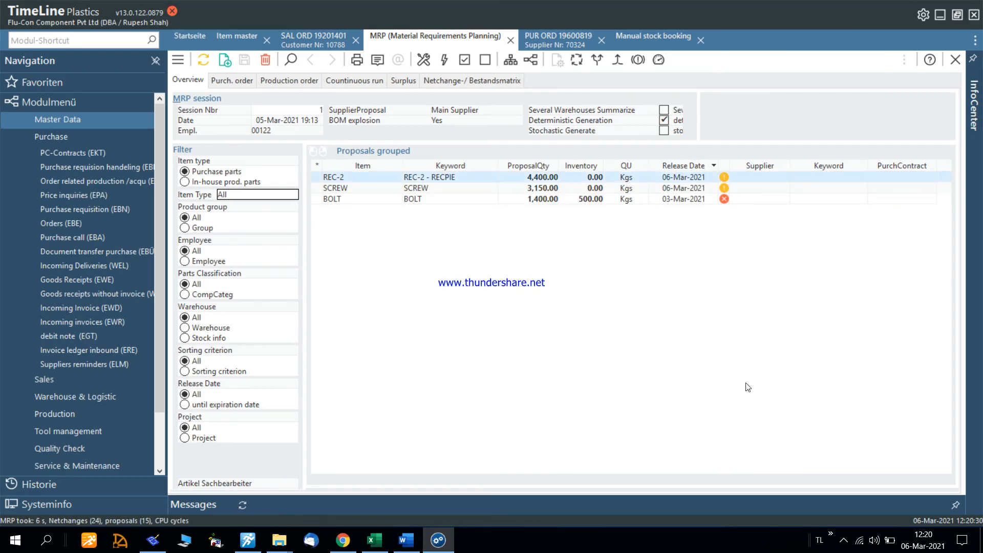
# Step: Examine BOLT's NetChange display to check how warehouse stock and the purchase order offset its demand
pyautogui.click(533, 204)
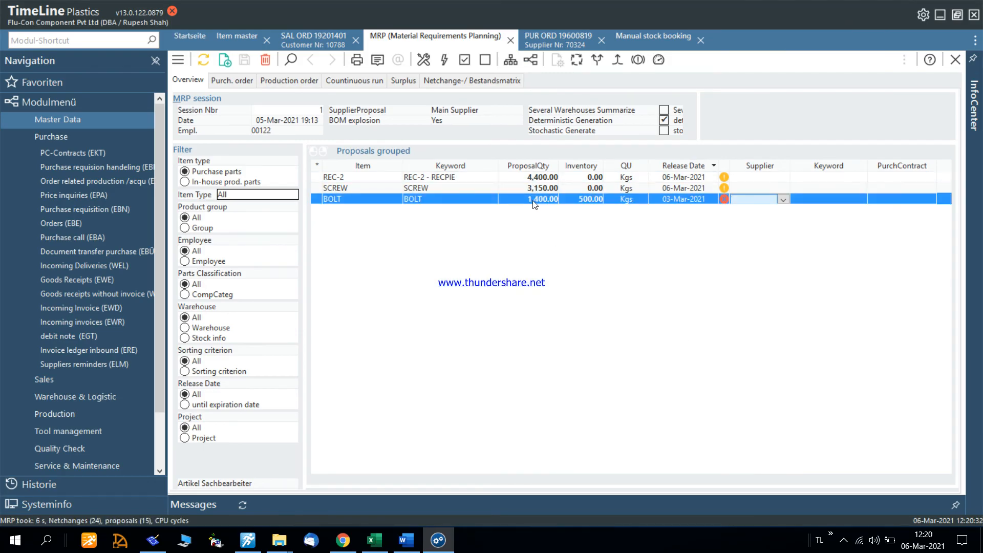
pyautogui.rightClick(535, 201)
pyautogui.click(578, 289)
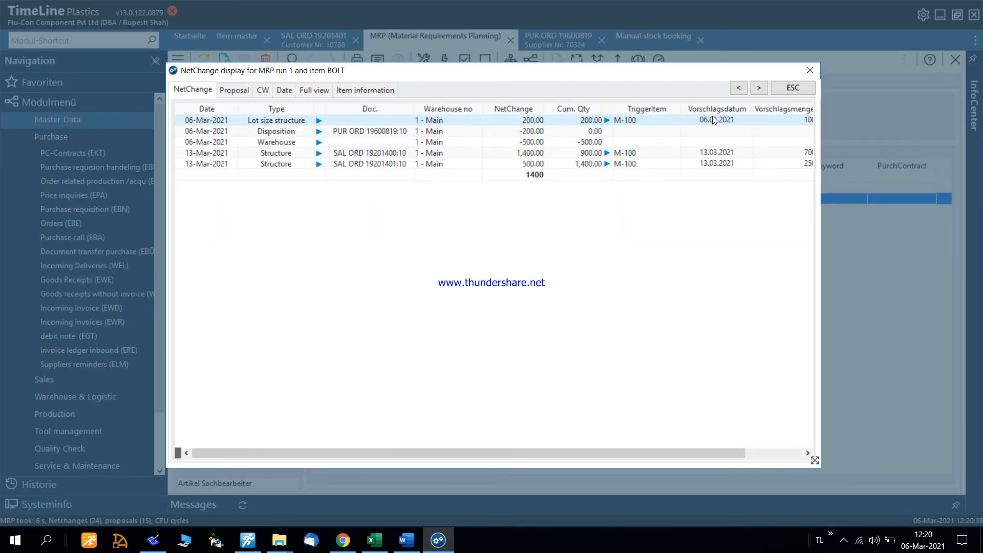
pyautogui.click(792, 87)
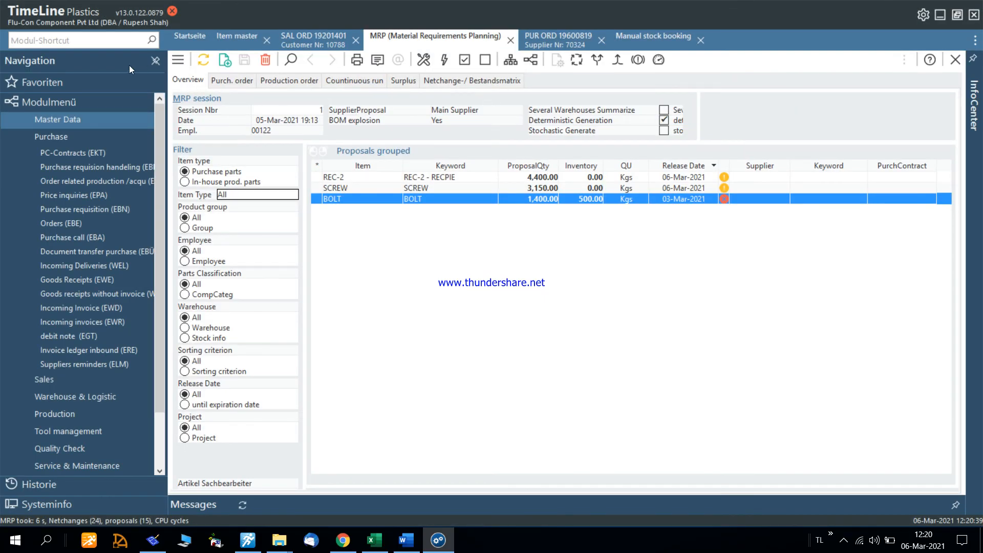
# Step: Open the Item Info module (ZA) under Central info and load item M-100
pyautogui.click(39, 41)
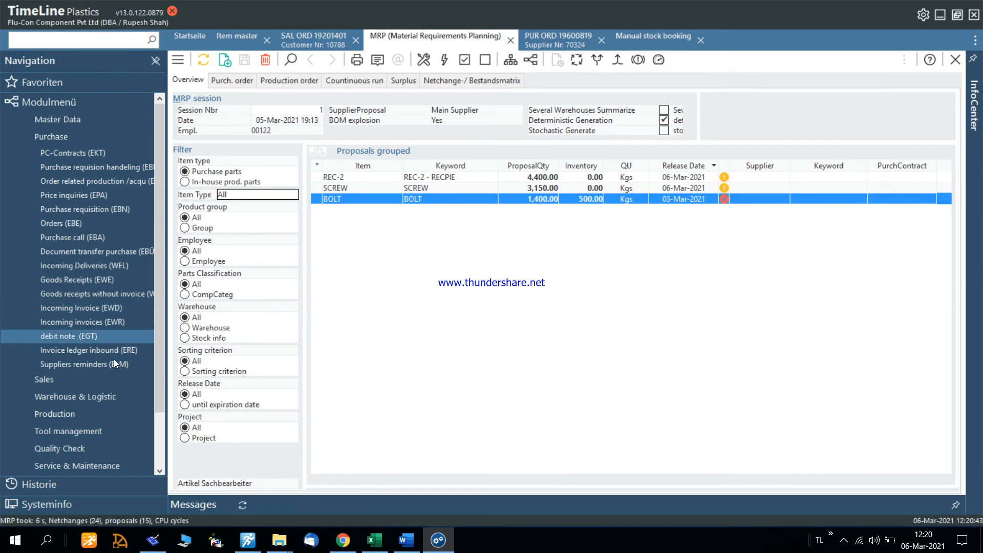
pyautogui.click(157, 447)
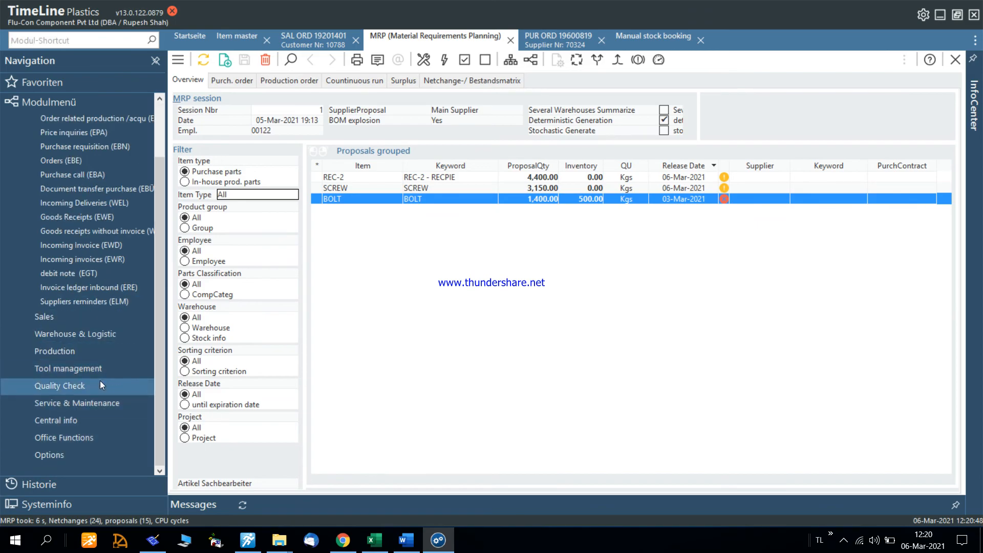
pyautogui.click(73, 421)
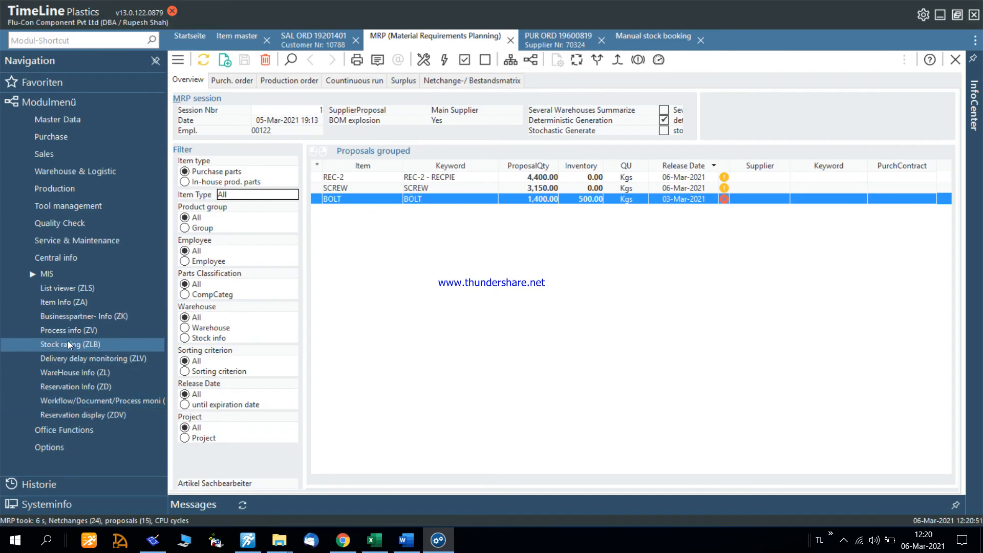
pyautogui.click(75, 302)
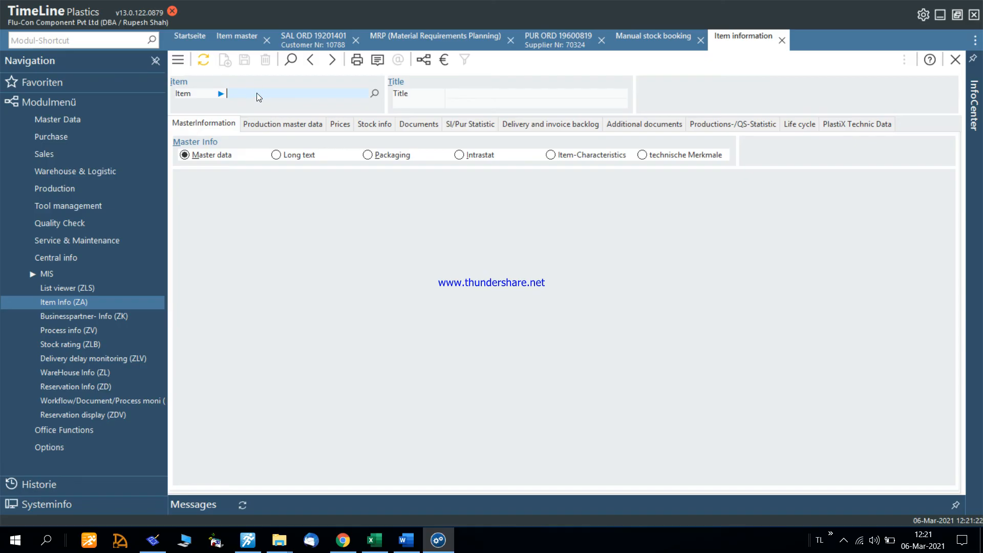
pyautogui.write('M-100')
pyautogui.press('Return')
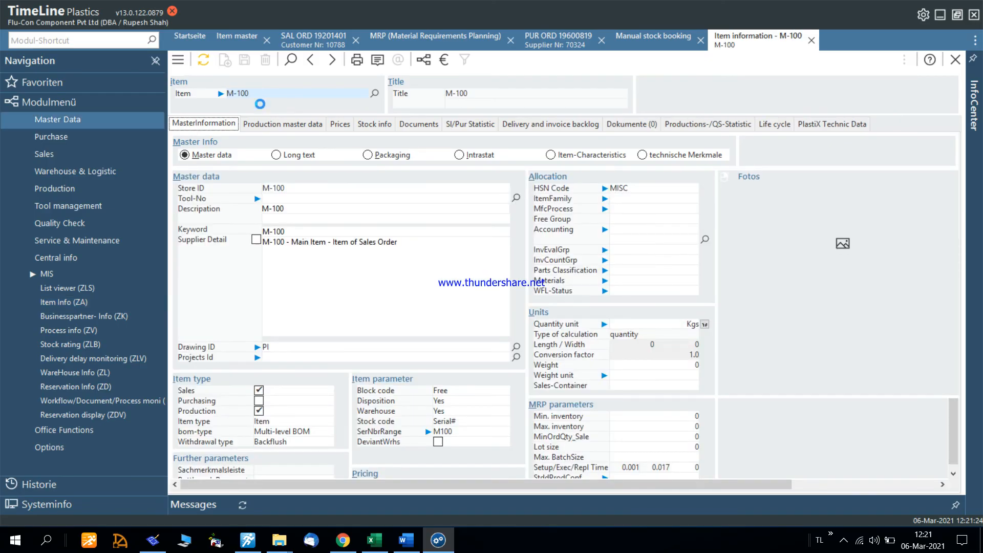
# Step: Review M-100's stock info in the inventory, Dispo, warehouse journal and consumption views
pyautogui.click(378, 125)
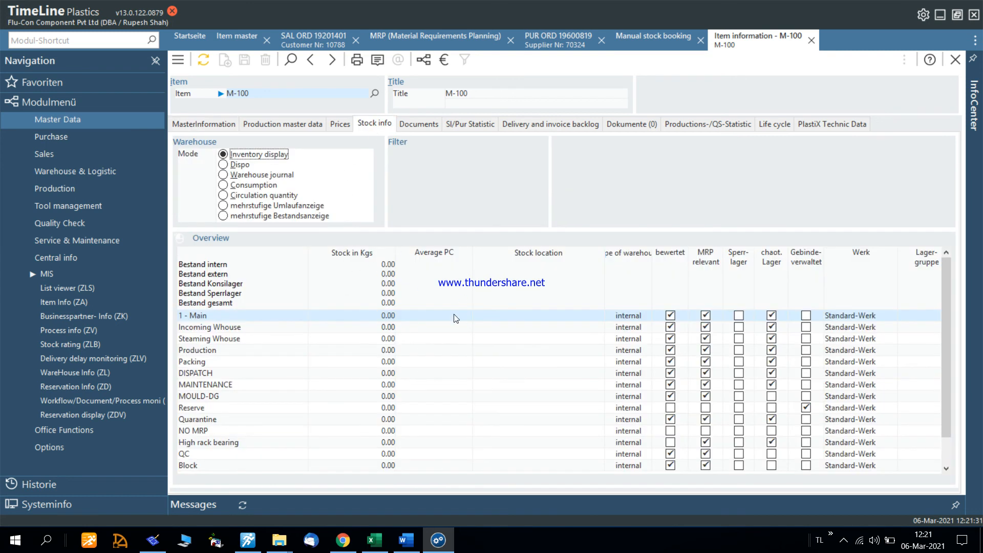
pyautogui.click(239, 165)
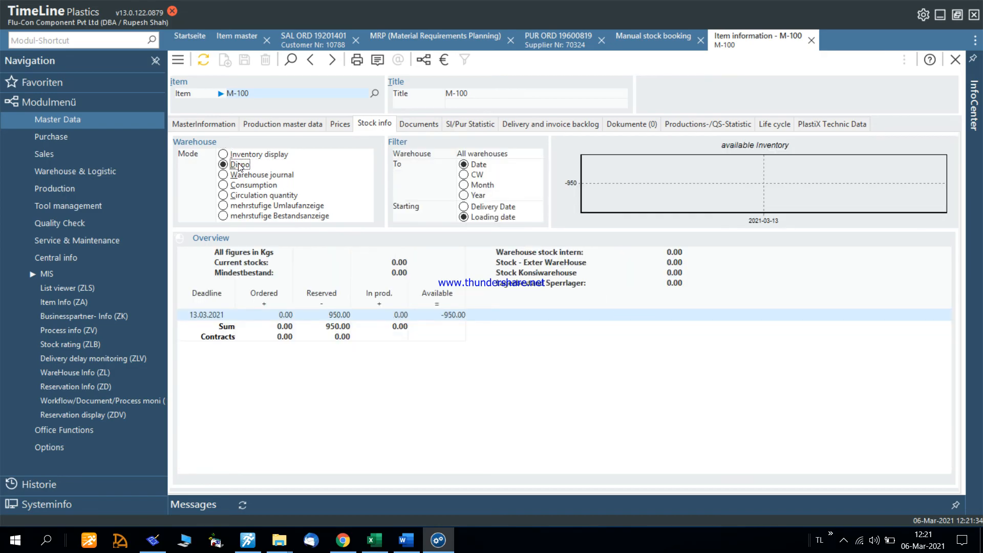
pyautogui.click(319, 316)
pyautogui.click(242, 175)
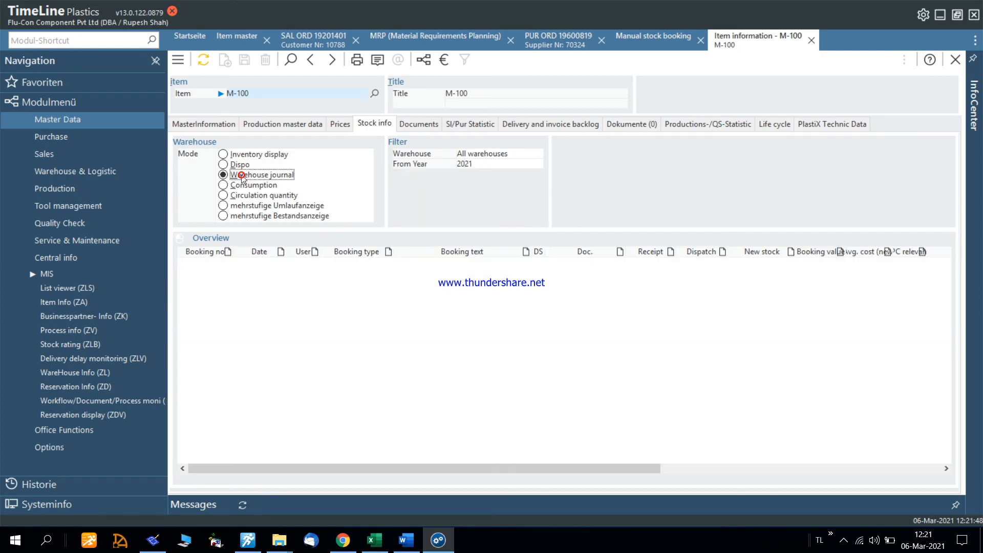
pyautogui.click(241, 187)
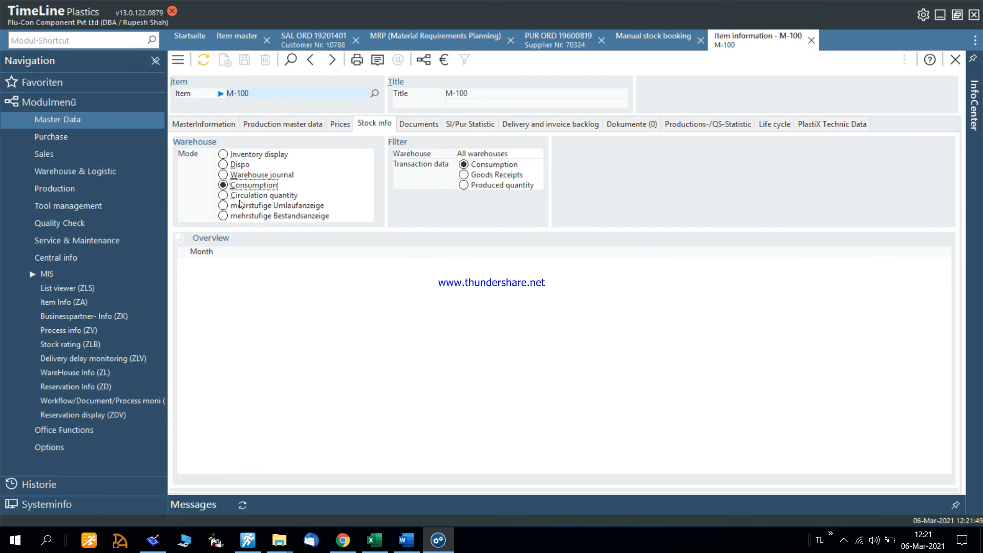
pyautogui.click(240, 165)
# Step: Load BOLT in the item information and compare its inventory by warehouse with its Dispo overview
pyautogui.click(261, 92)
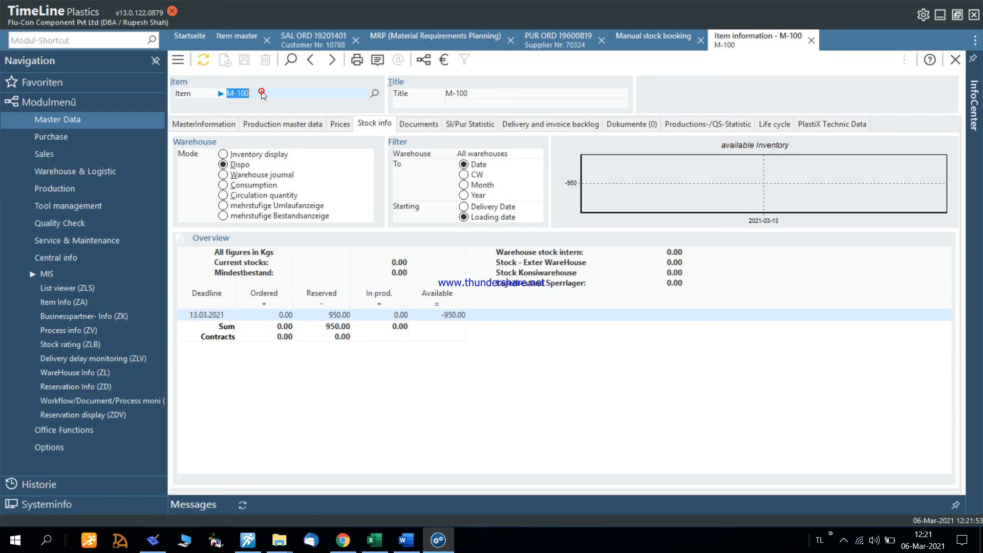
pyautogui.write('BOLT')
pyautogui.press('Return')
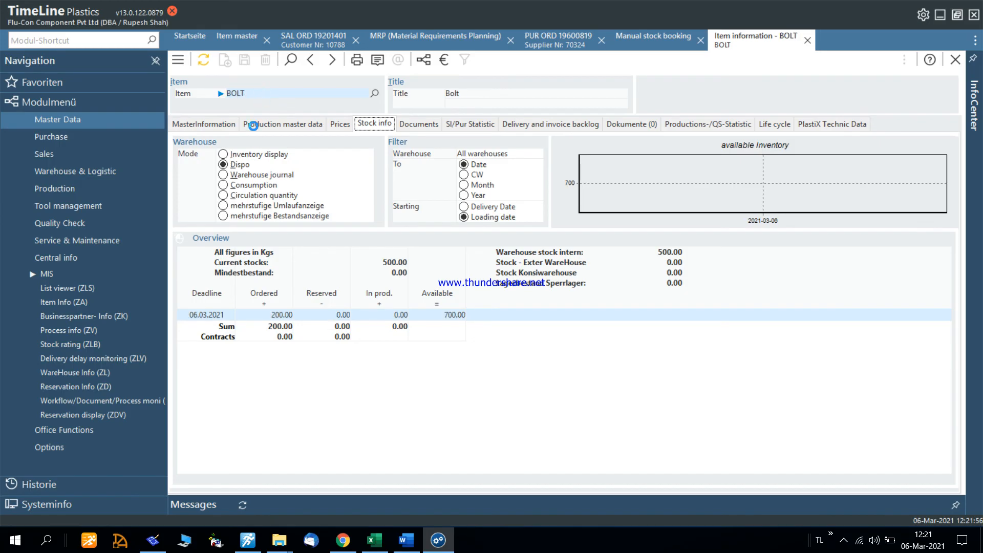
pyautogui.click(250, 154)
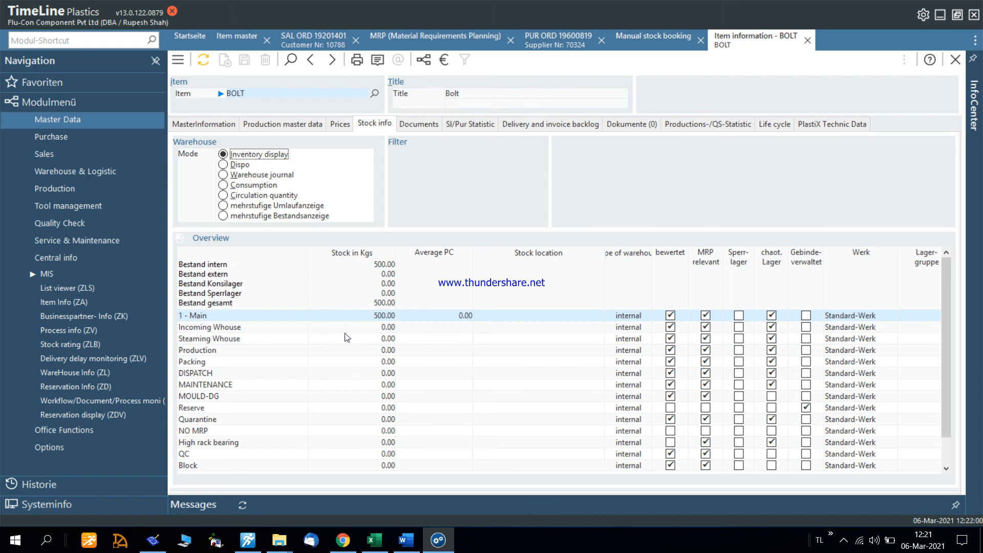
pyautogui.click(365, 316)
pyautogui.click(236, 164)
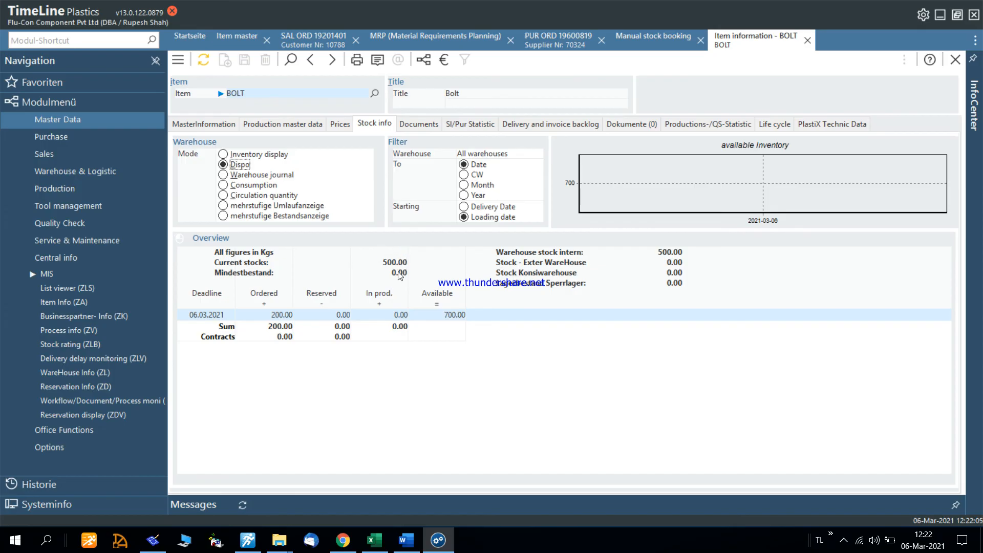
pyautogui.click(272, 316)
# Step: Review BOLT's warehouse journal, consumption, circulation quantity and both multi-level (mehrstufige) stock views
pyautogui.click(240, 175)
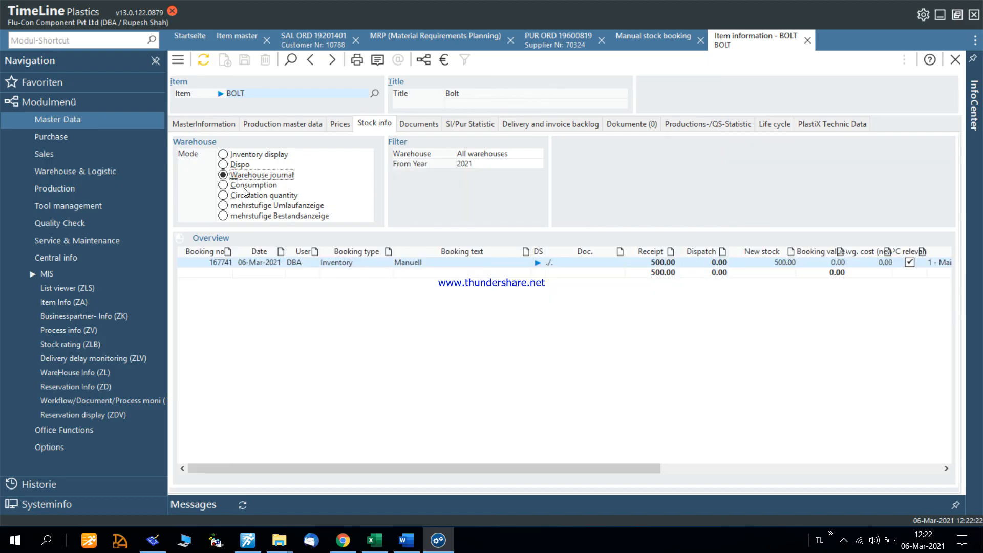
pyautogui.click(444, 263)
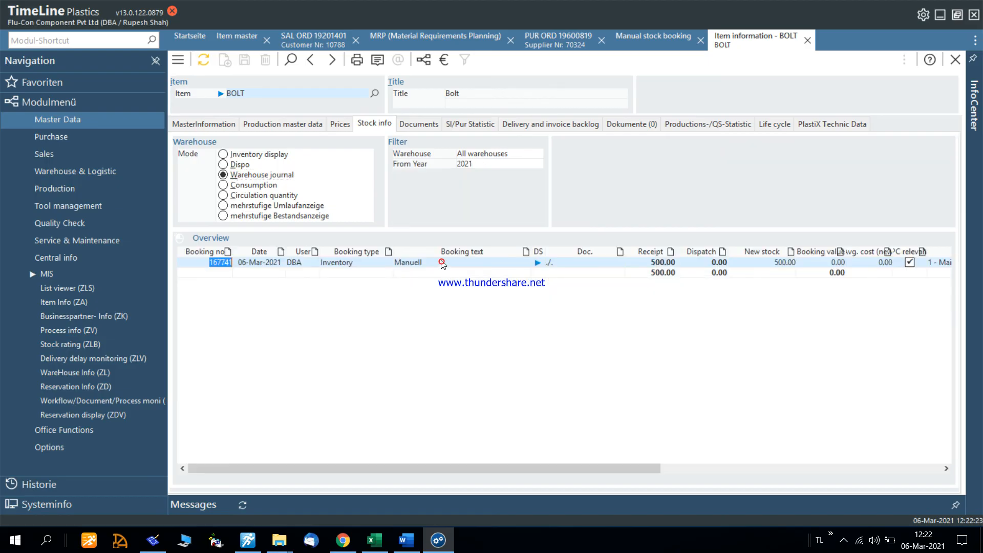
pyautogui.click(250, 187)
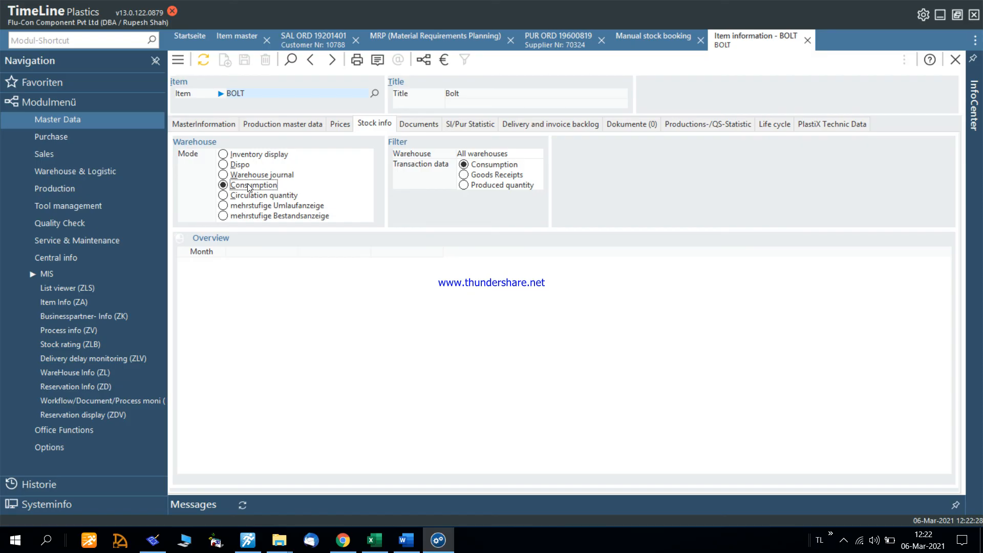
pyautogui.click(246, 197)
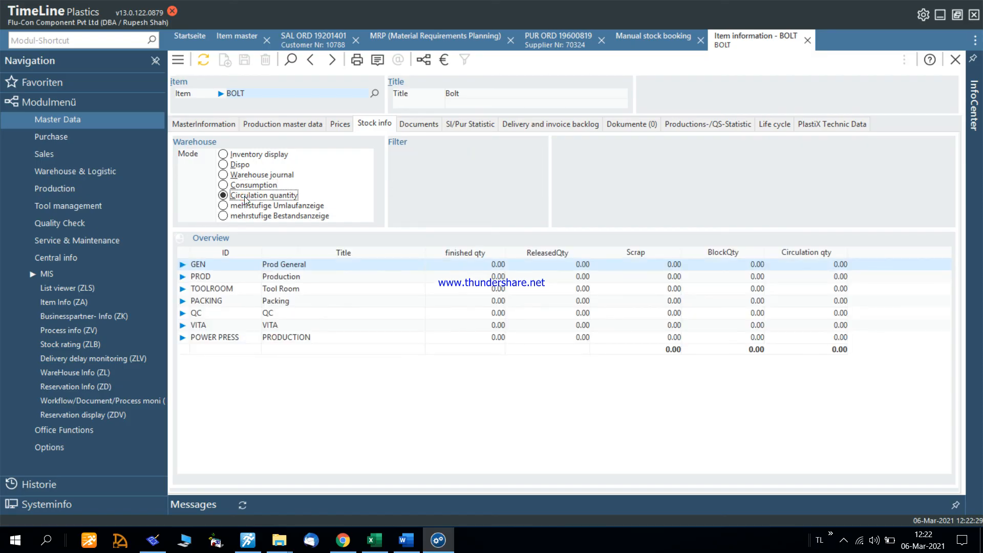
pyautogui.click(248, 205)
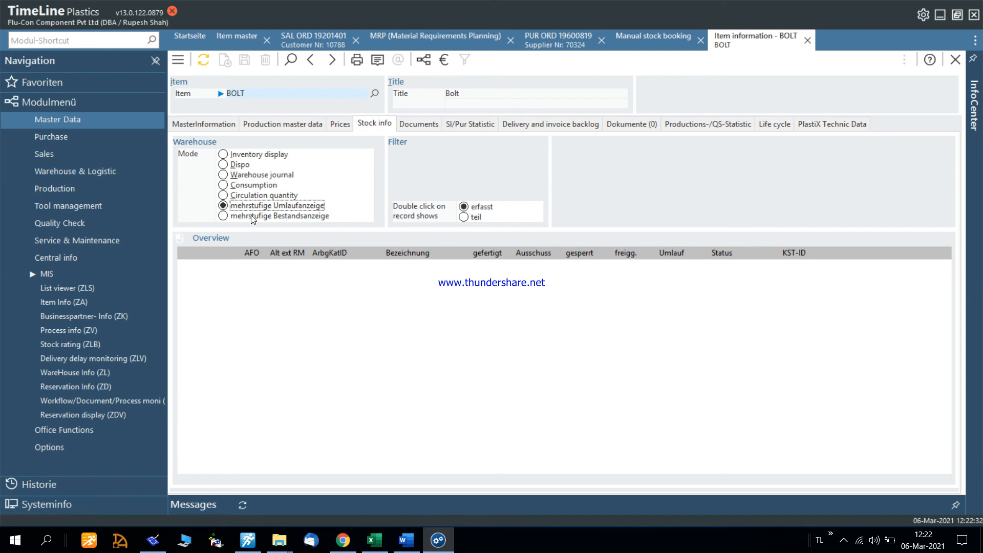
pyautogui.click(252, 217)
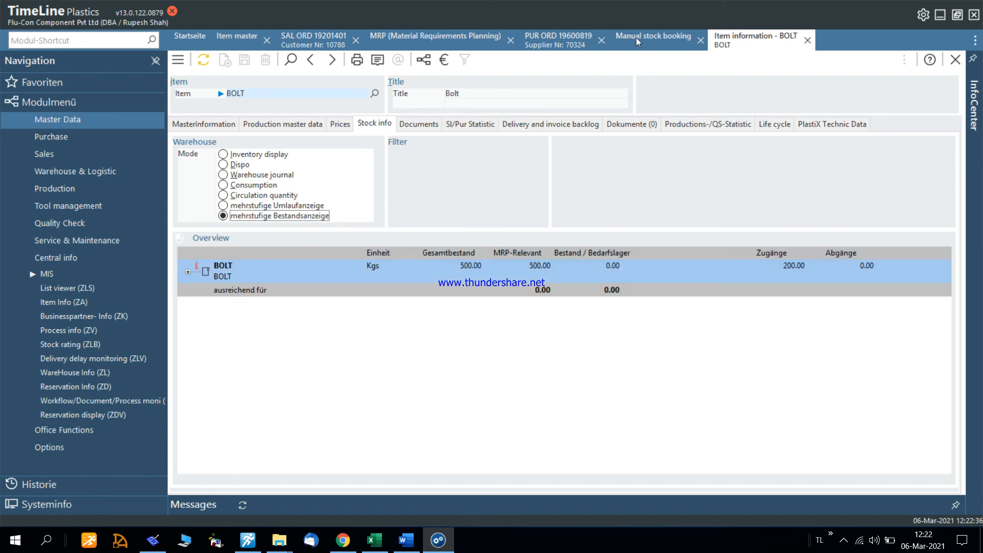
# Step: Filter the MRP proposals to in-house production parts and transfer the M-100 proposals into production order processing
pyautogui.click(423, 44)
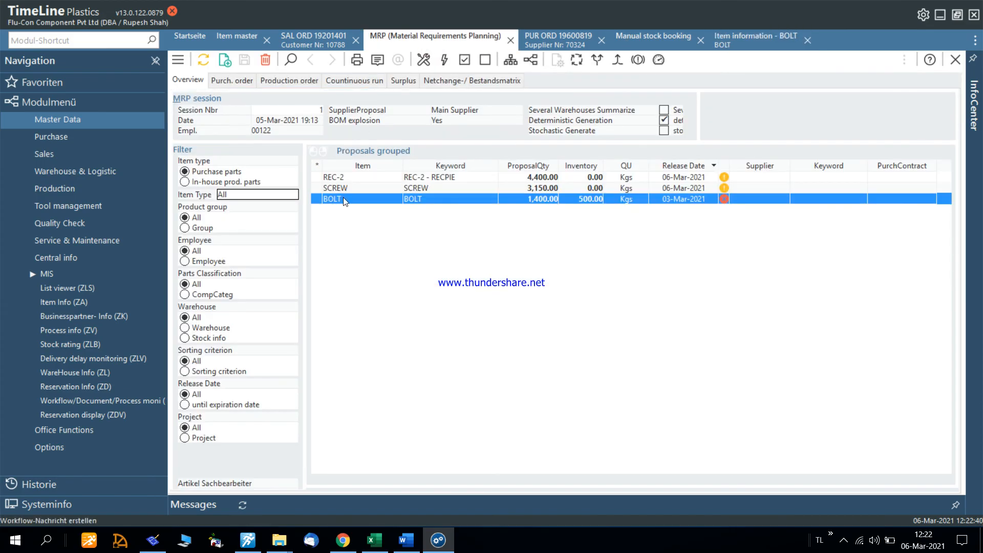
pyautogui.click(211, 181)
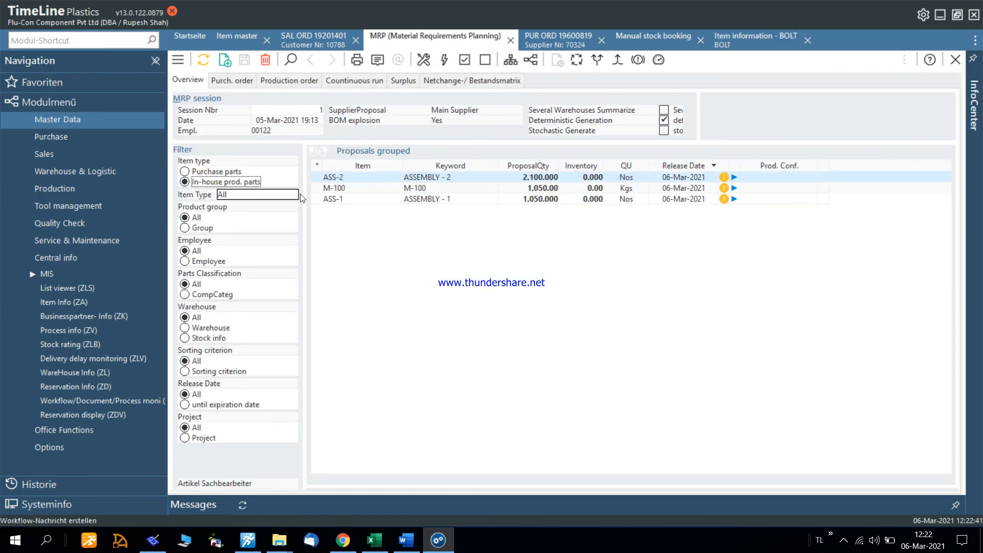
pyautogui.click(402, 188)
pyautogui.rightClick(401, 184)
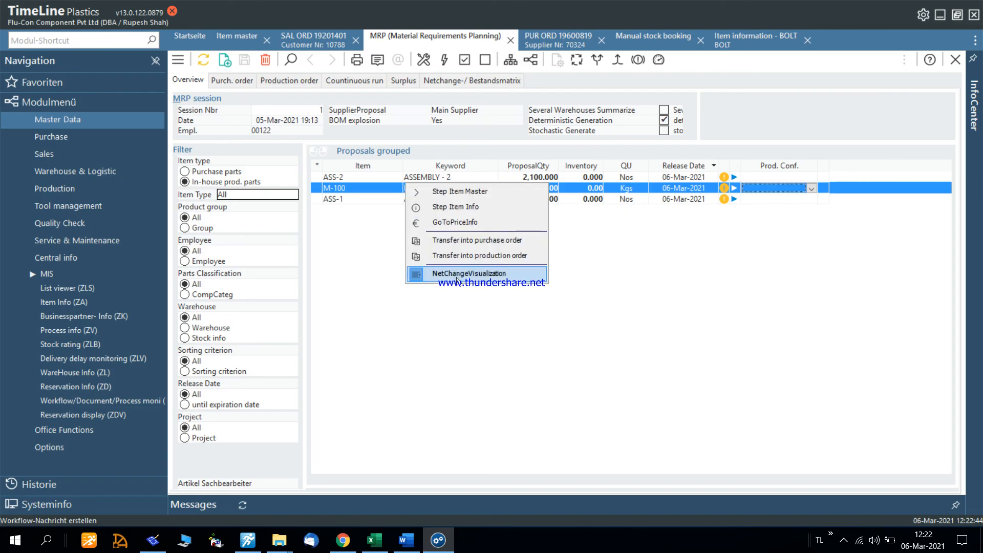
pyautogui.click(514, 257)
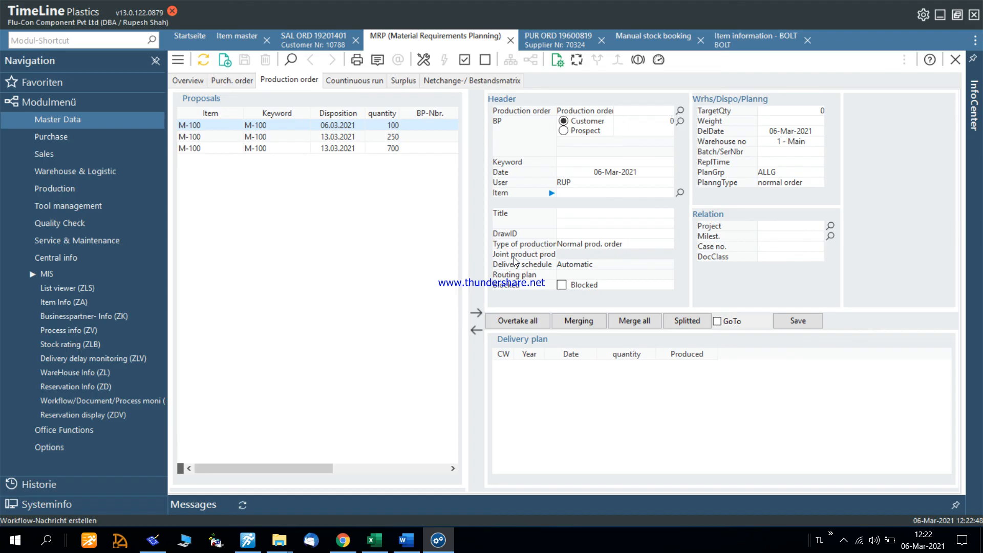
# Step: Transfer the M-100 proposal for 100 dated 06.03.2021 into a new production order and save it with the GoTo option enabled
pyautogui.click(278, 128)
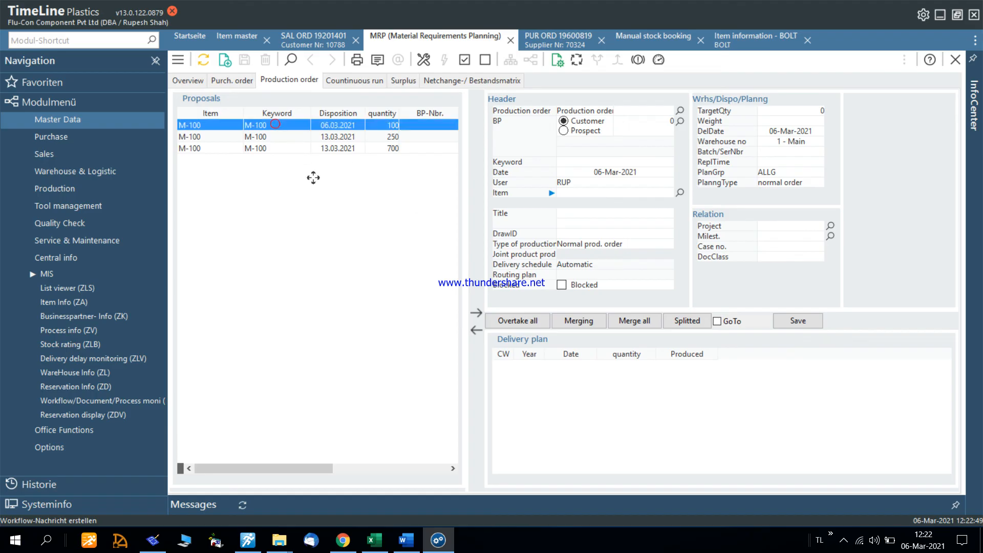
pyautogui.moveTo(636, 389); pyautogui.dragTo(637, 392)
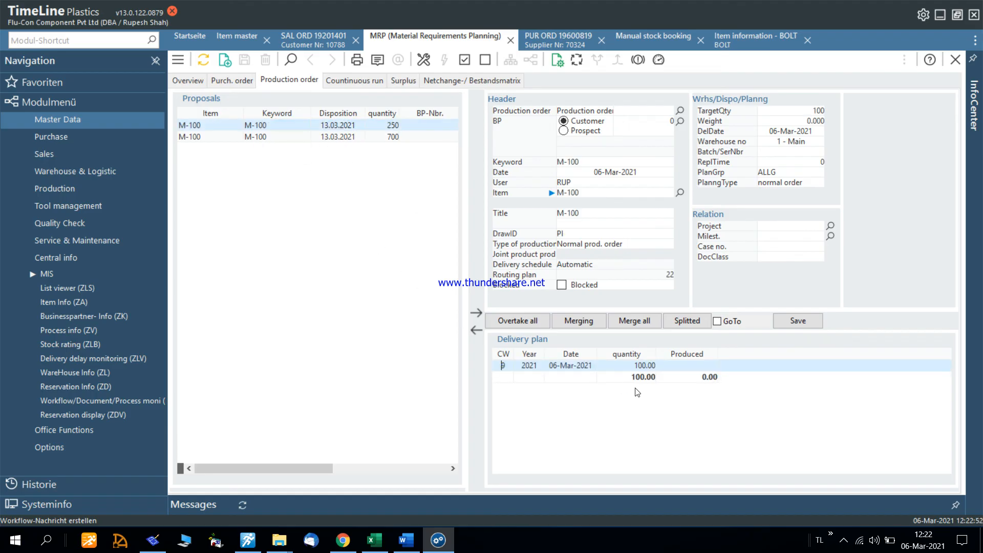
pyautogui.click(717, 321)
pyautogui.click(807, 323)
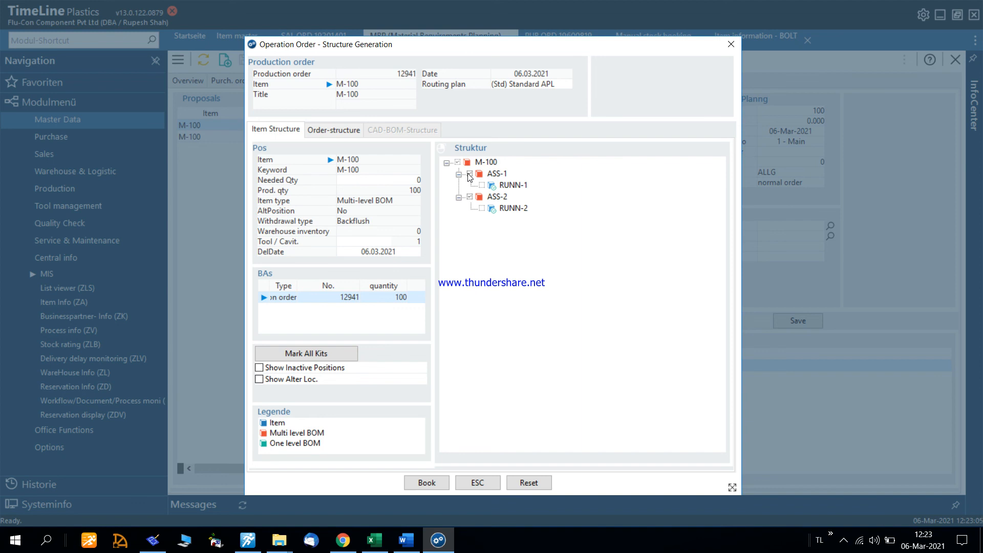
# Step: Check ASS-2, RUNN-1 and RUNN-2 in M-100's item structure, book the structure and close the structure generation
pyautogui.click(504, 197)
pyautogui.click(510, 185)
pyautogui.click(517, 208)
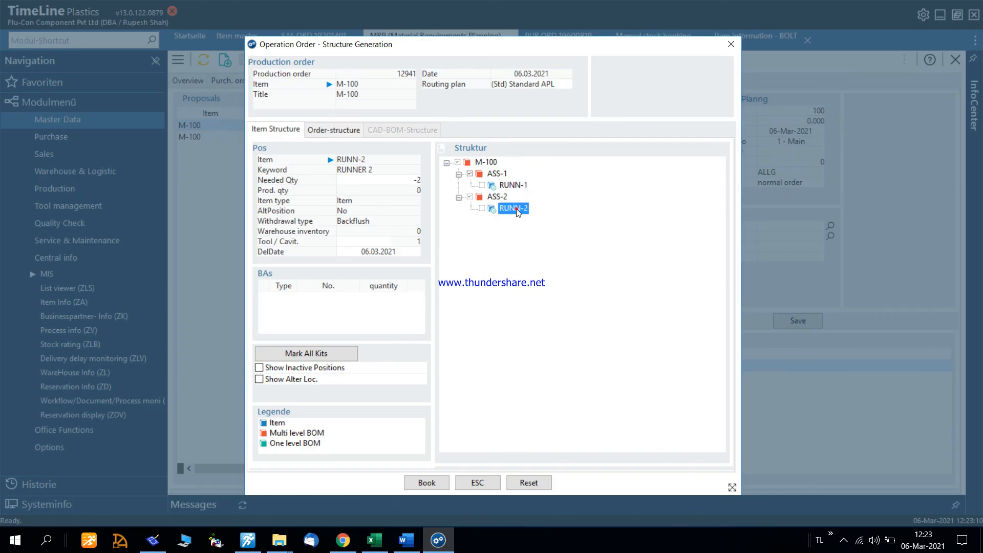
pyautogui.click(512, 186)
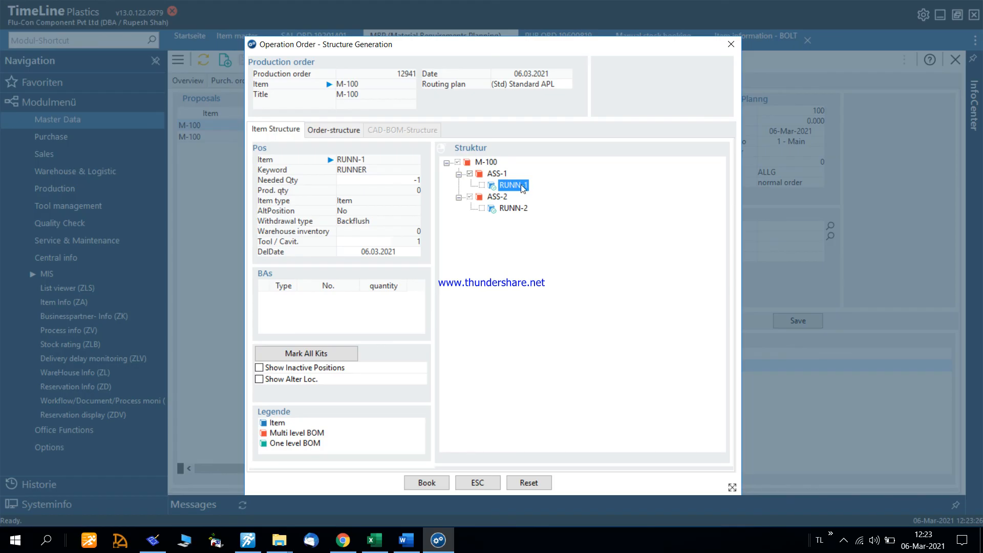
pyautogui.click(432, 482)
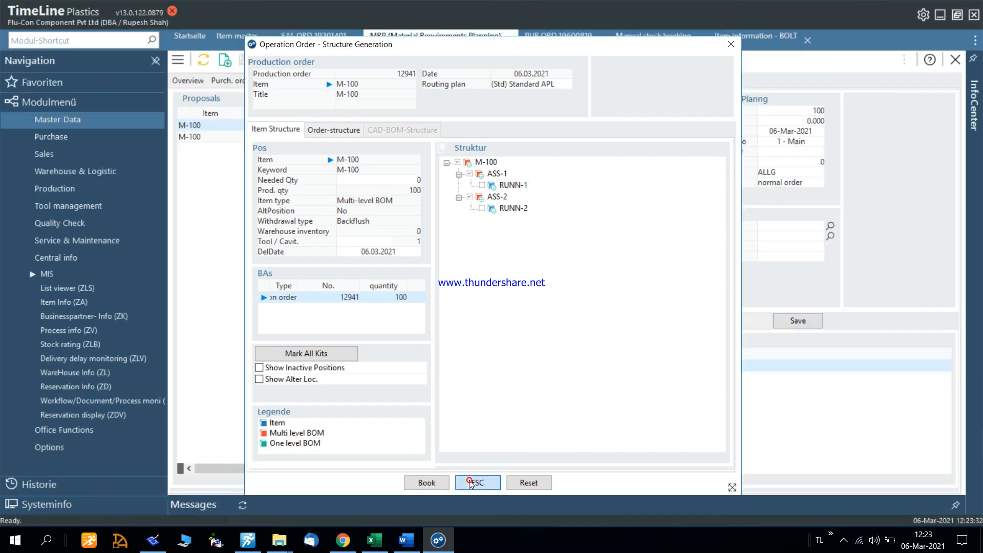
pyautogui.click(471, 482)
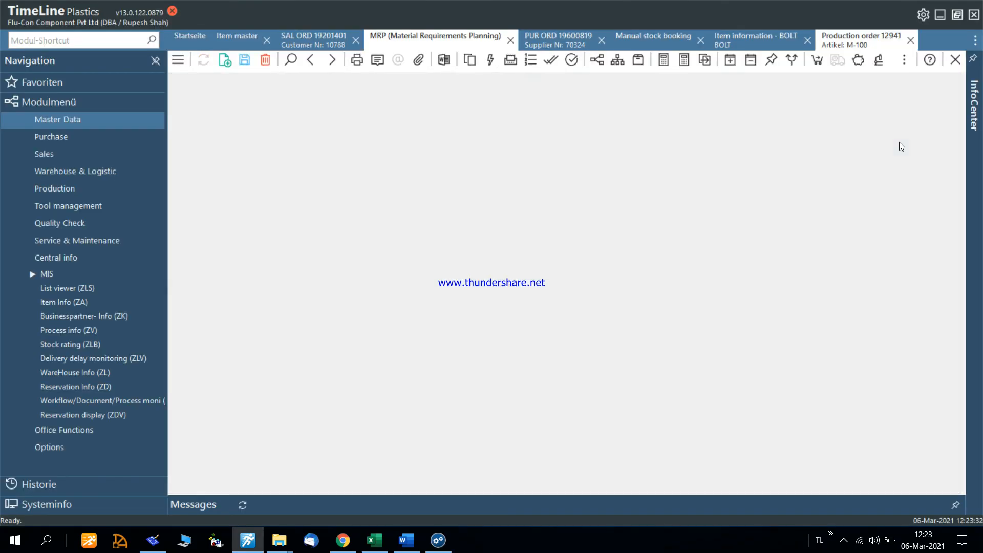
# Step: Examine the linked ASS-1 and ASS-2 production orders in the document explorer for the M-100 order
pyautogui.click(618, 61)
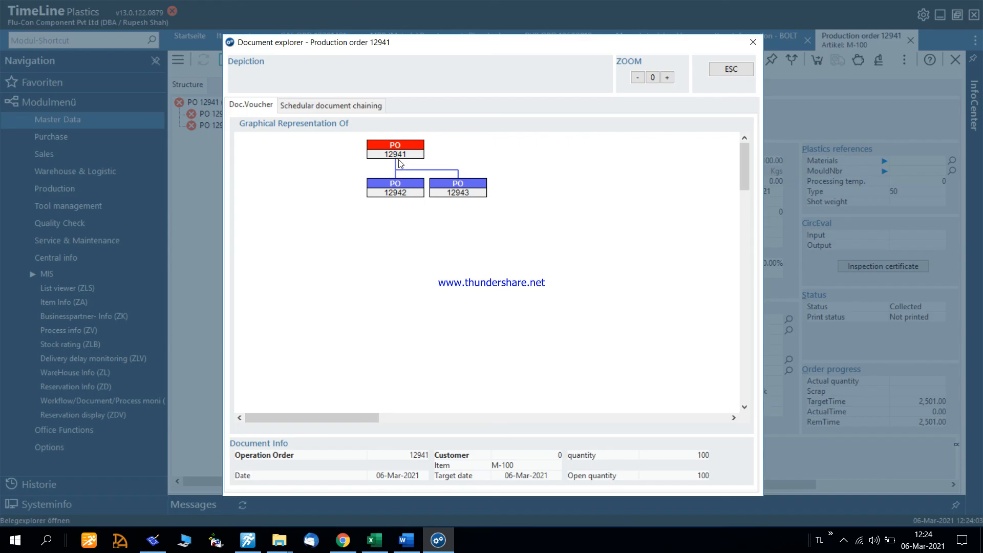
pyautogui.doubleClick(398, 186)
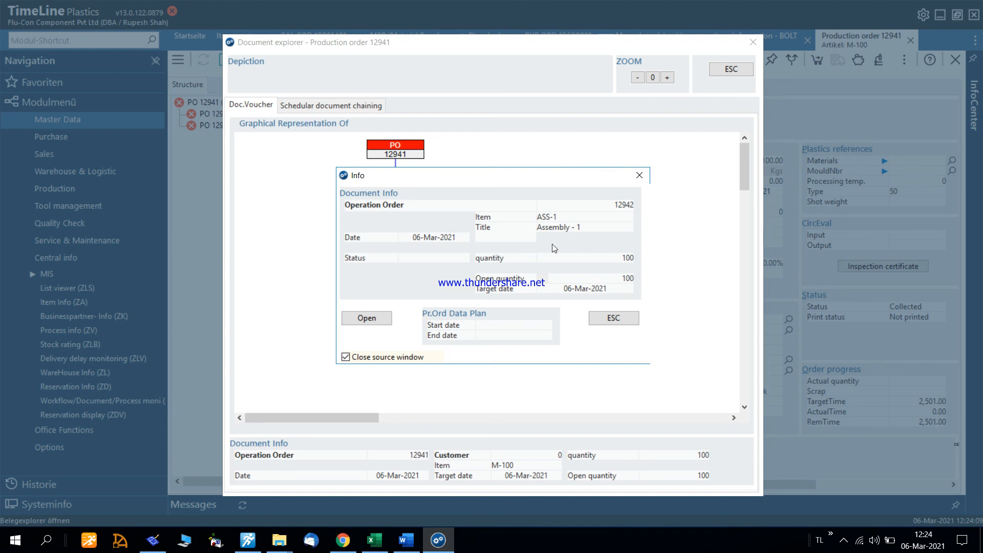
pyautogui.click(629, 319)
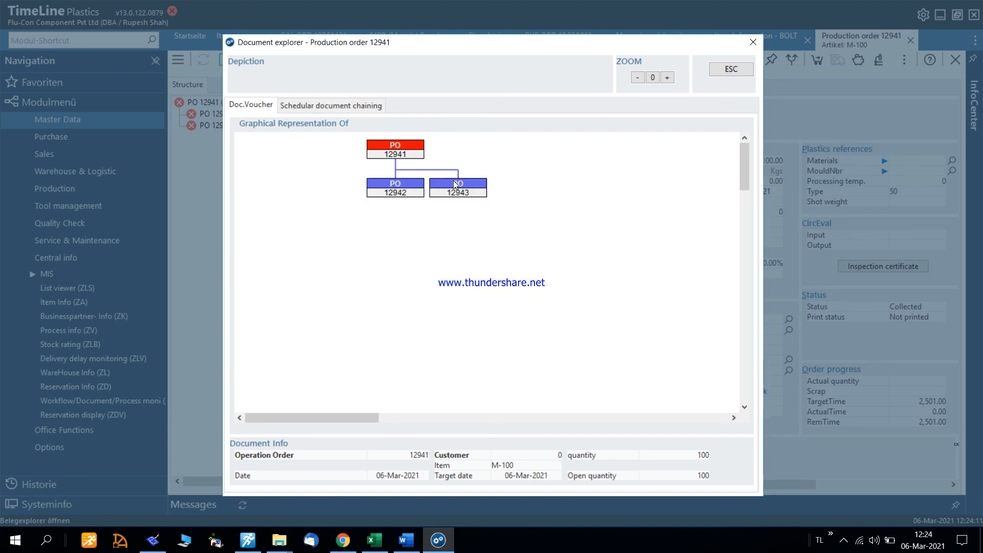
pyautogui.doubleClick(455, 185)
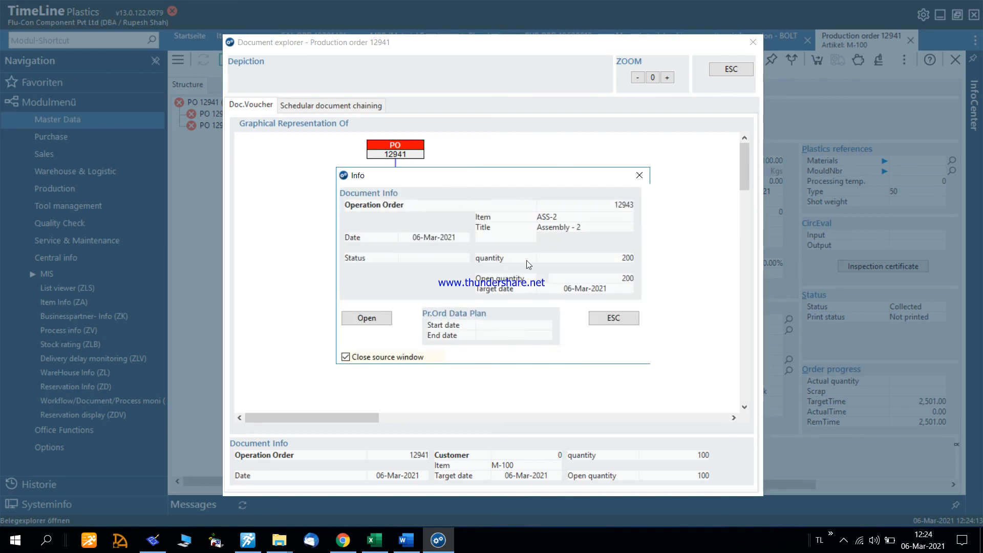
pyautogui.click(611, 318)
pyautogui.click(731, 70)
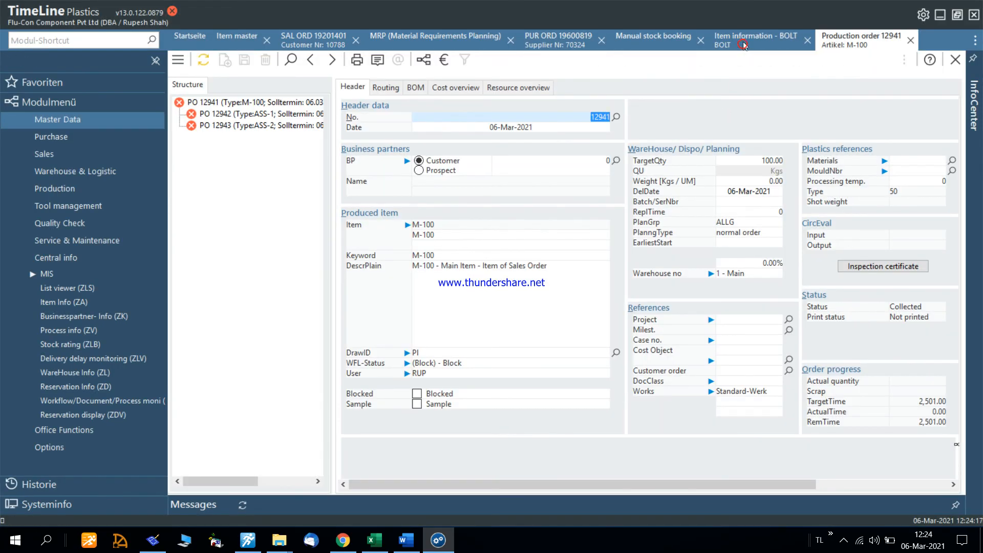
# Step: Load M-100 in the item information and review its inventory display and Dispo overview
pyautogui.click(743, 46)
pyautogui.click(263, 94)
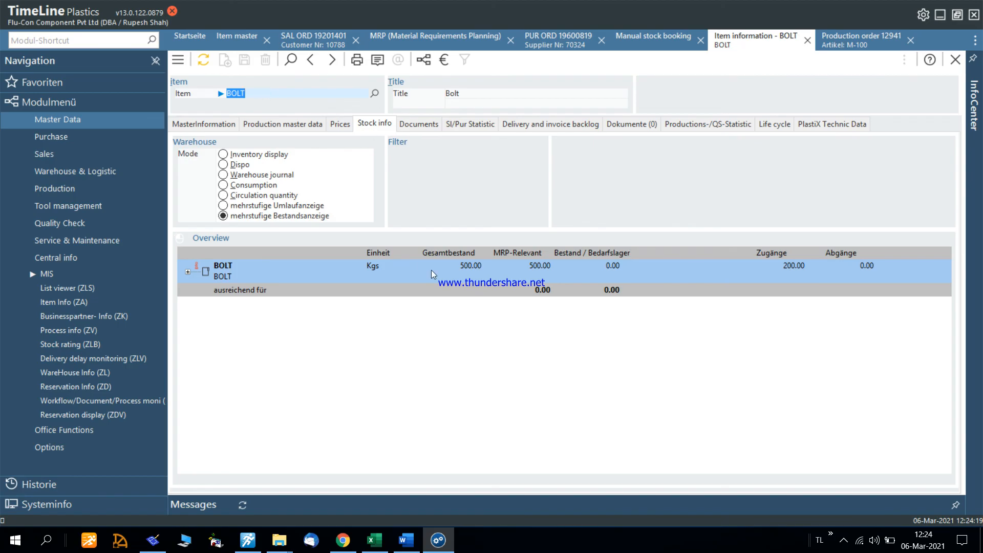
pyautogui.write('M-100')
pyautogui.press('Return')
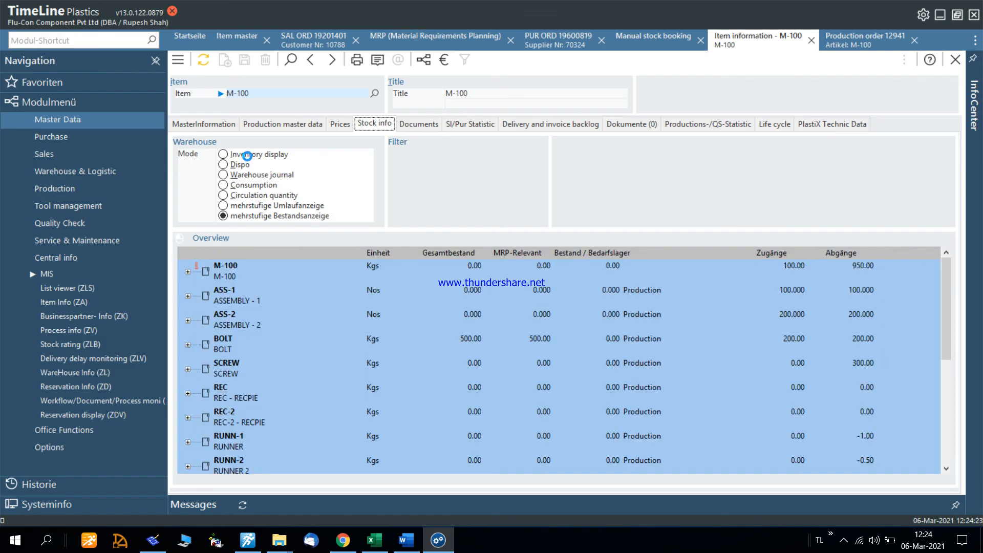
pyautogui.click(248, 157)
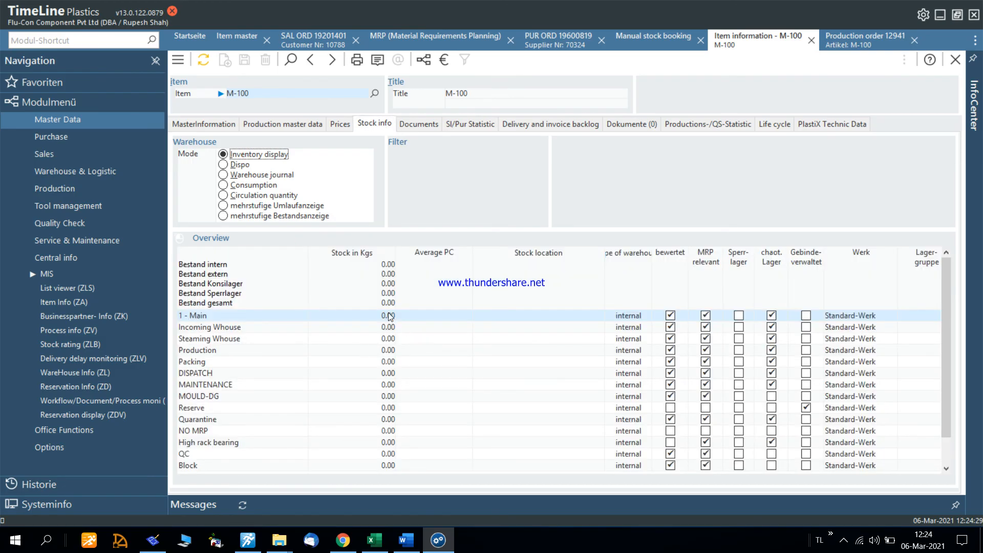
pyautogui.click(240, 164)
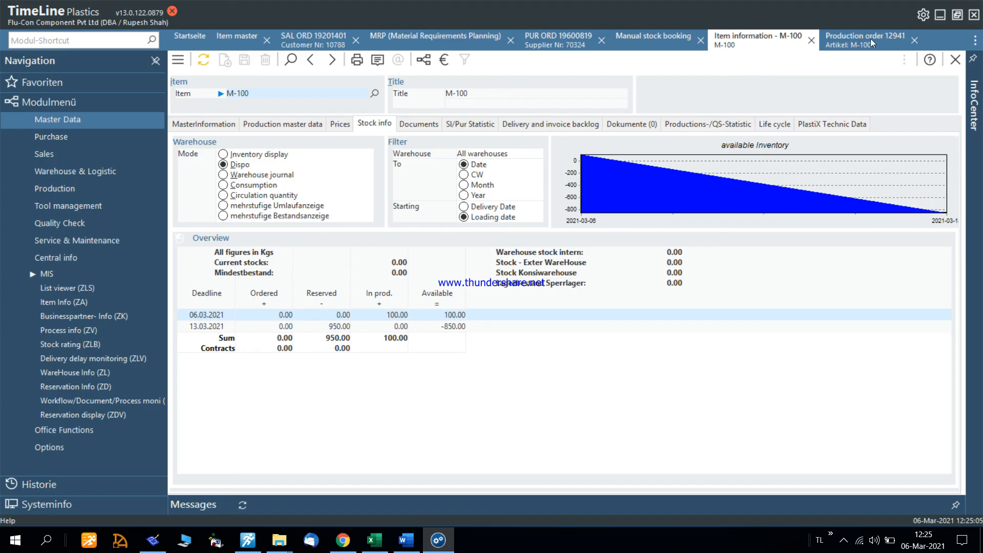
pyautogui.click(843, 540)
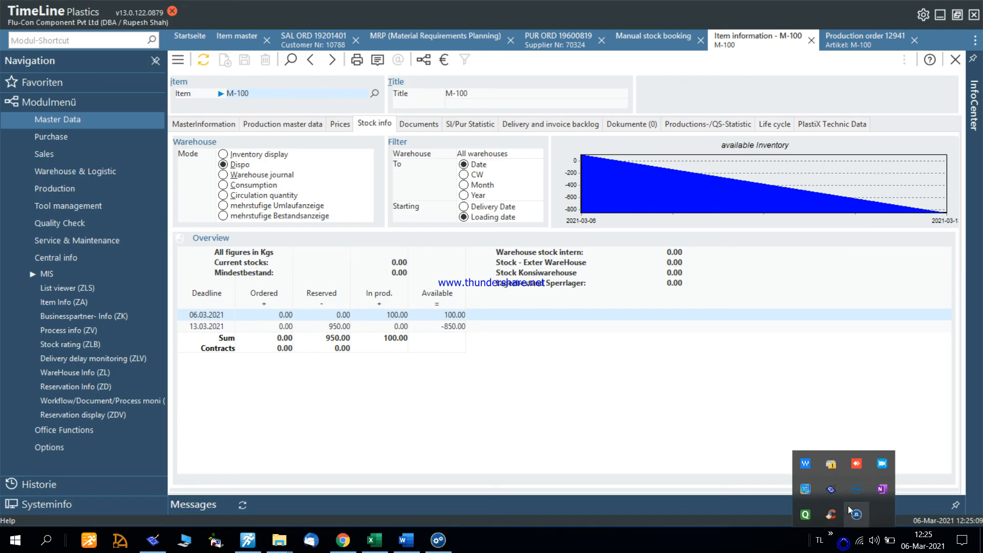
pyautogui.click(882, 464)
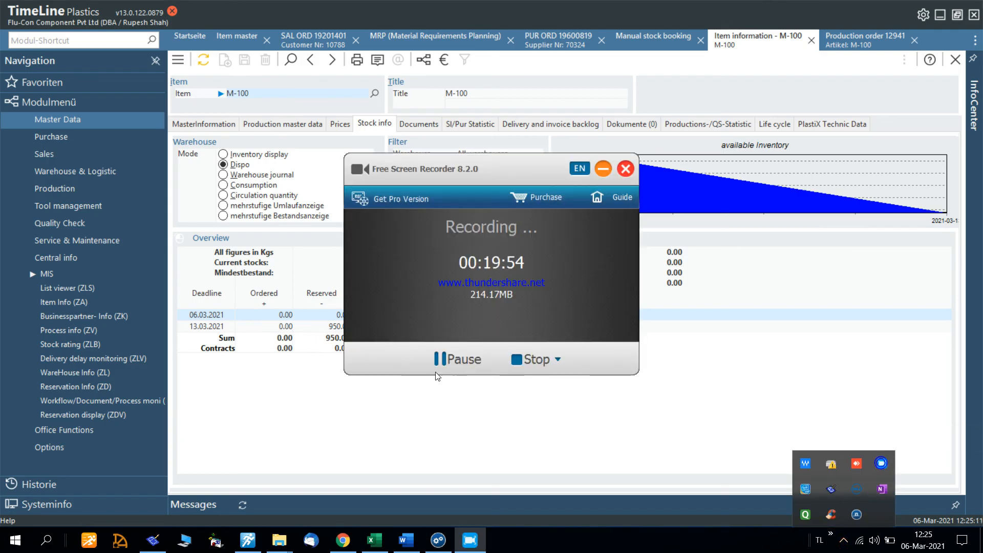
pyautogui.click(551, 362)
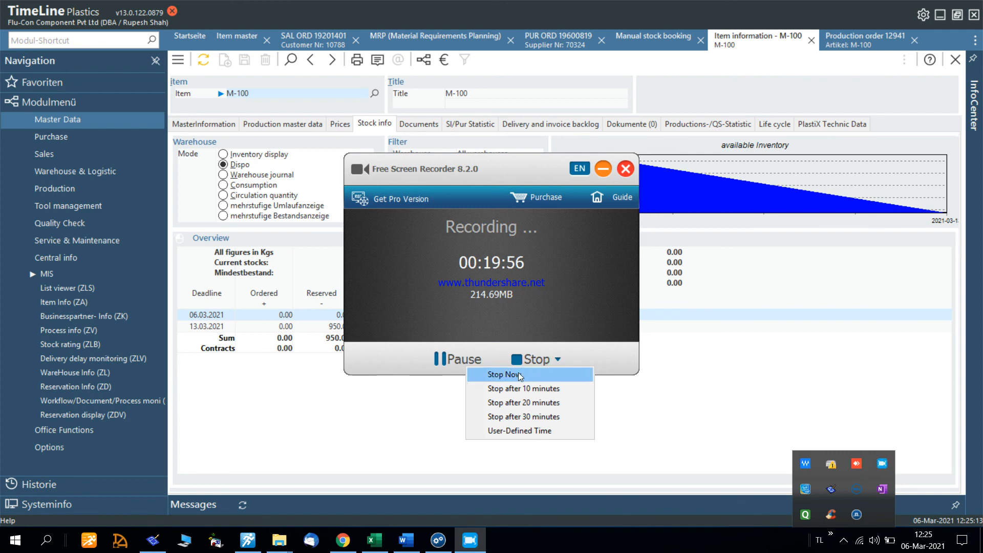